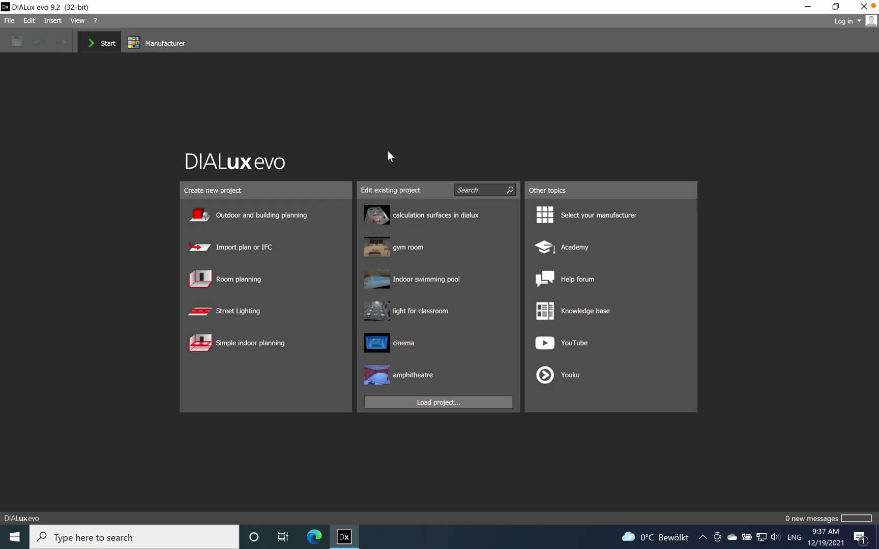
Step: Import the office drawing from the Downloads folder as the plan for a new project
left_click(253, 252)
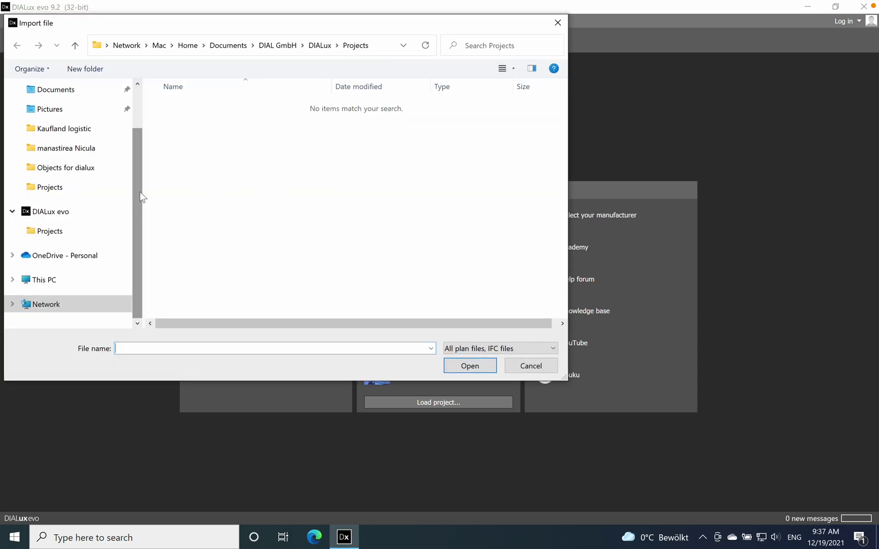
scroll(136, 143, "up", 2)
left_click_drag(186, 29, 243, 60)
left_click(130, 168)
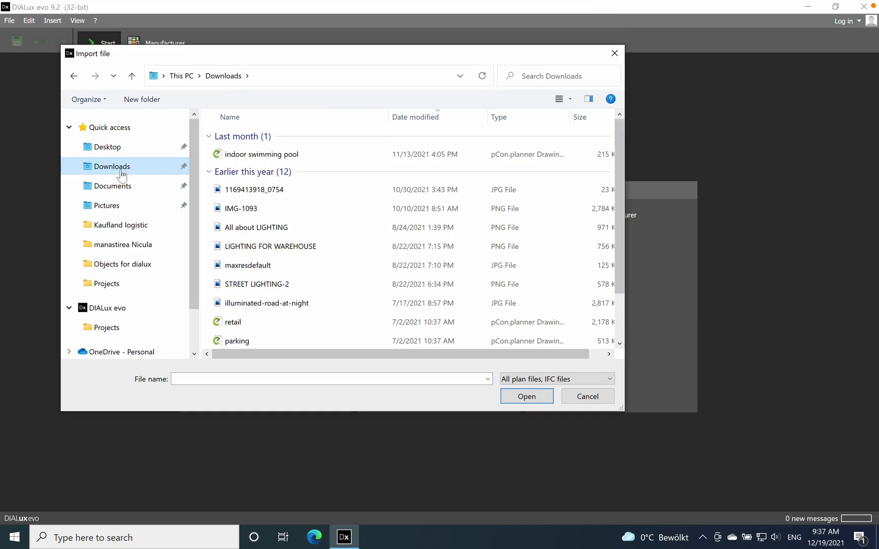
left_click_drag(616, 222, 621, 269)
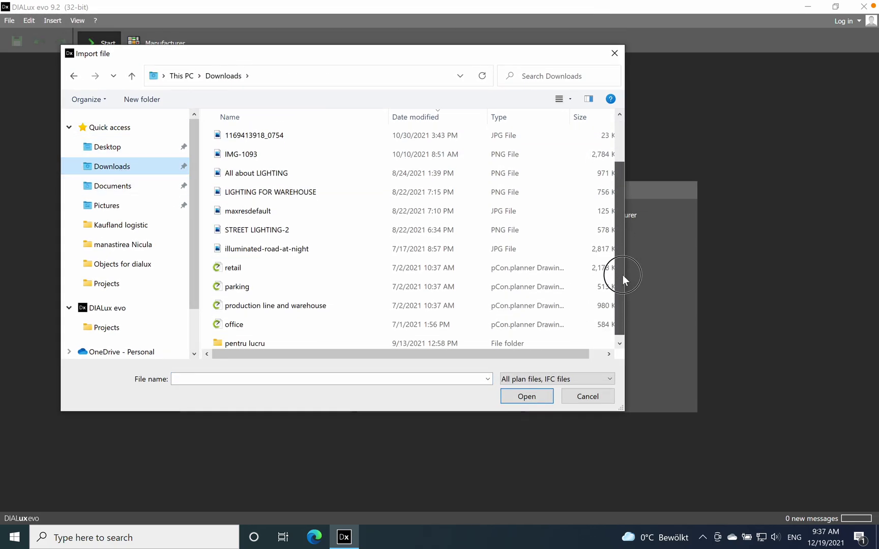
left_click(240, 323)
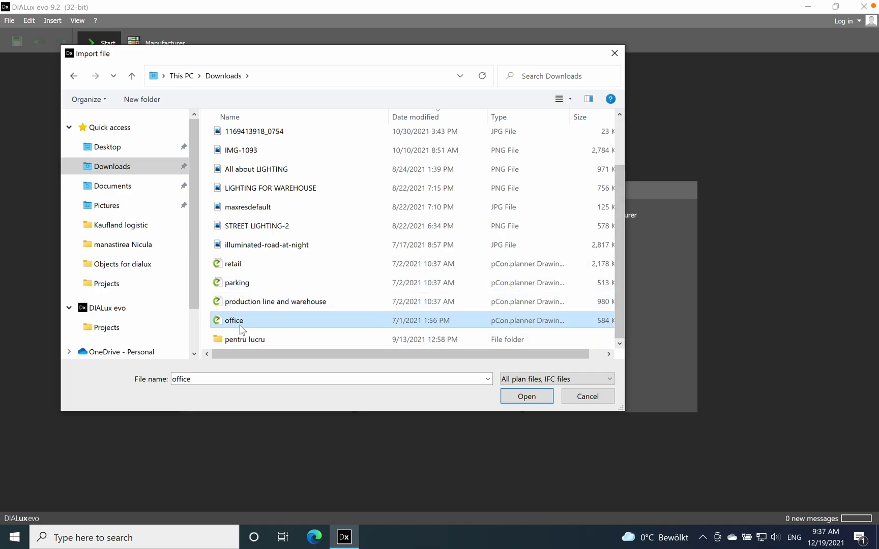
left_click(527, 400)
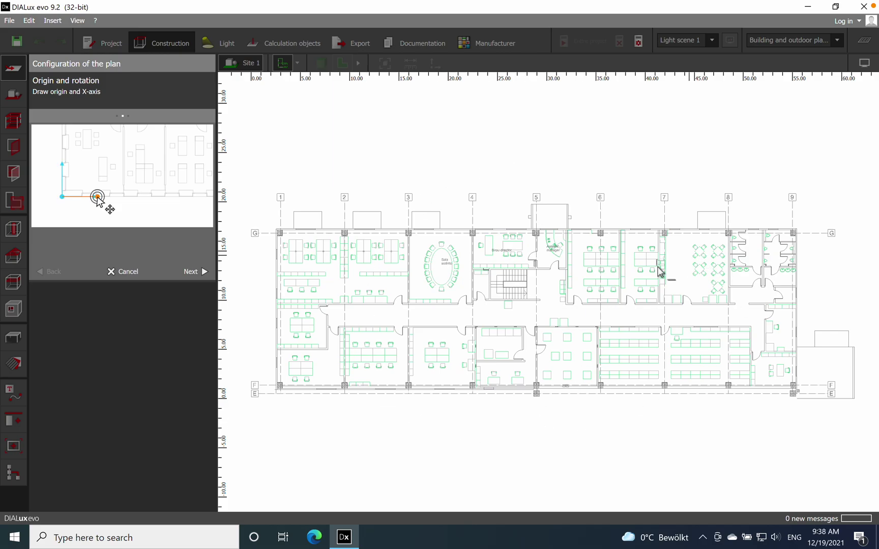
Step: Set the plan's origin at the outer corner of the column at axes 1 and F, with the X-axis along the lower wall
right_click_drag(556, 263, 581, 219)
scroll(580, 220, "down", 1)
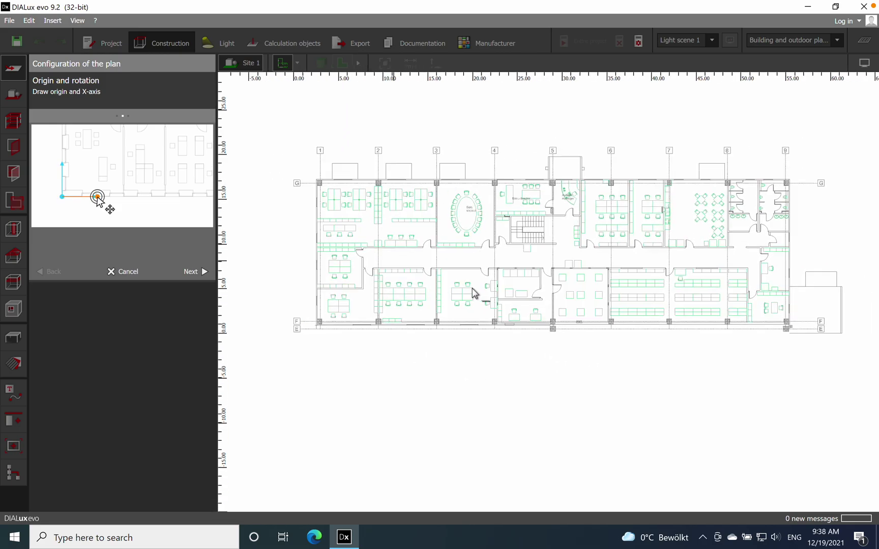
scroll(300, 349, "up", 3)
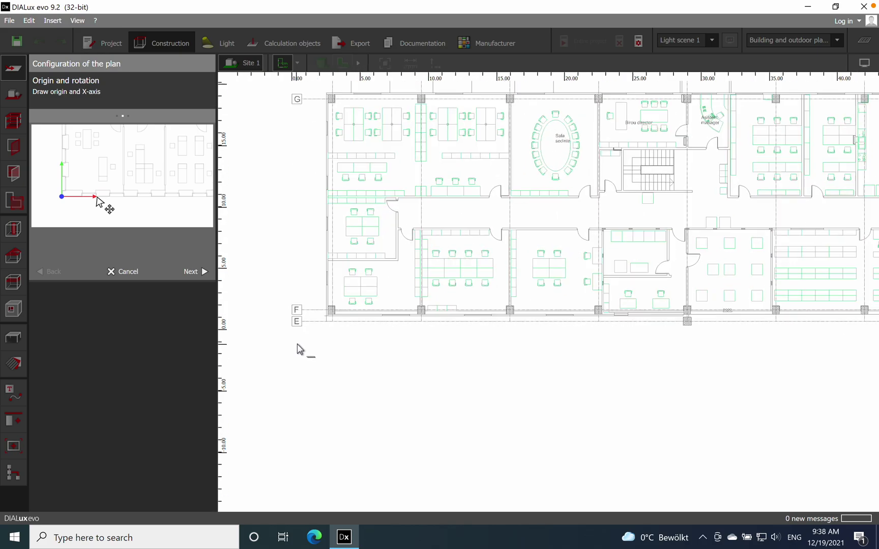
scroll(340, 315, "up", 3)
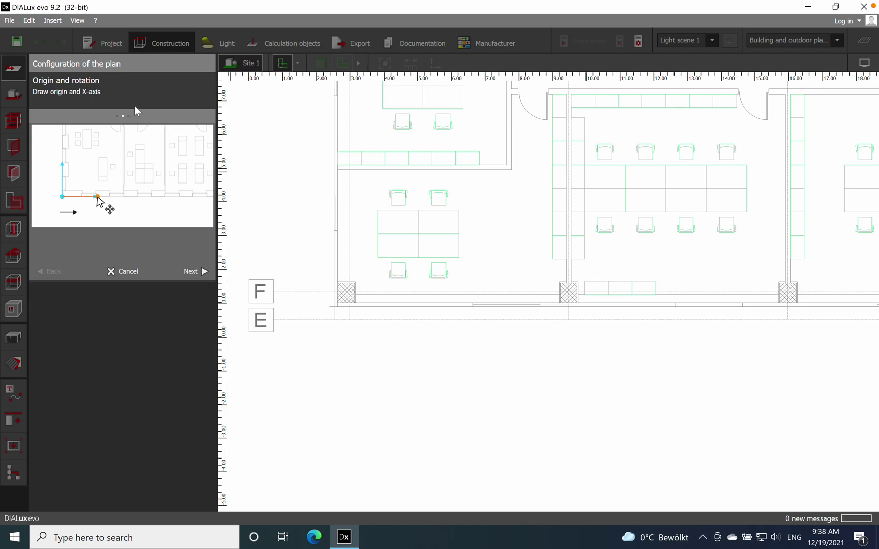
scroll(326, 319, "up", 3)
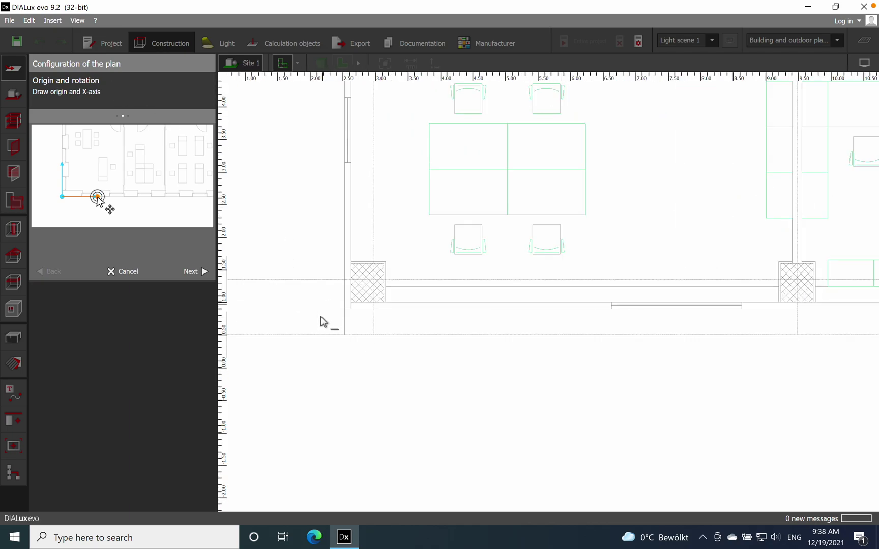
left_click(351, 303)
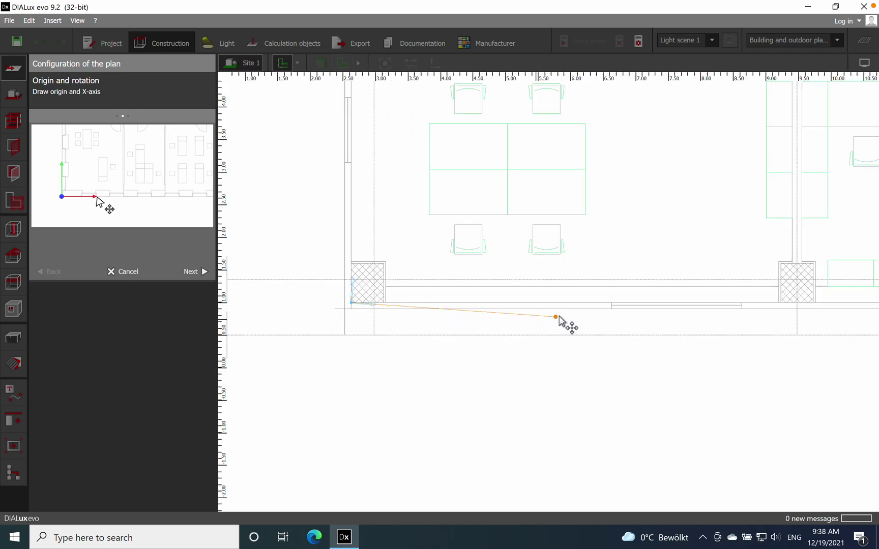
left_click(612, 305)
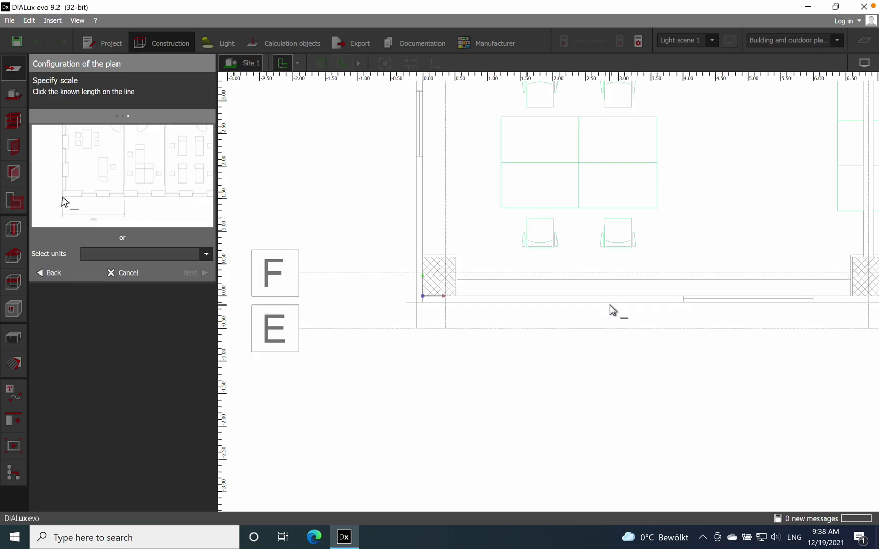
Step: Set the plan's units to Millimetres and finish the plan configuration
left_click(206, 255)
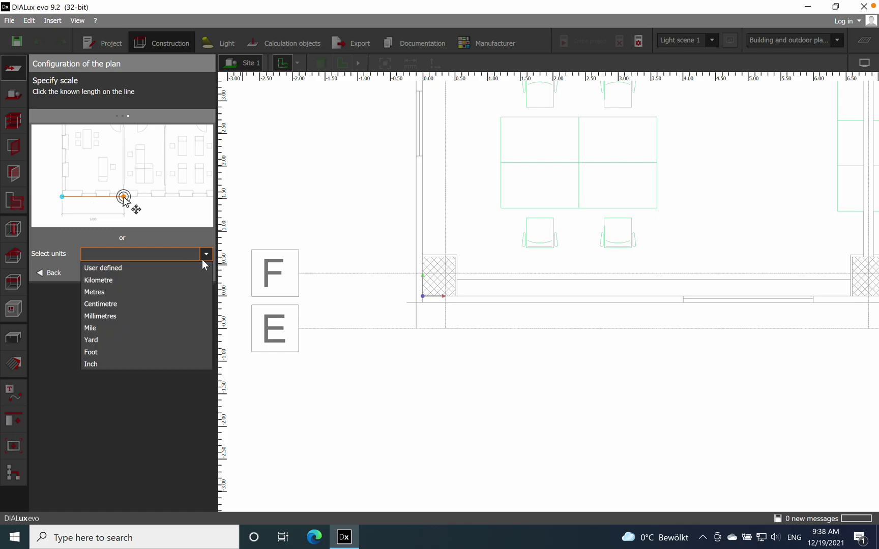
left_click(148, 316)
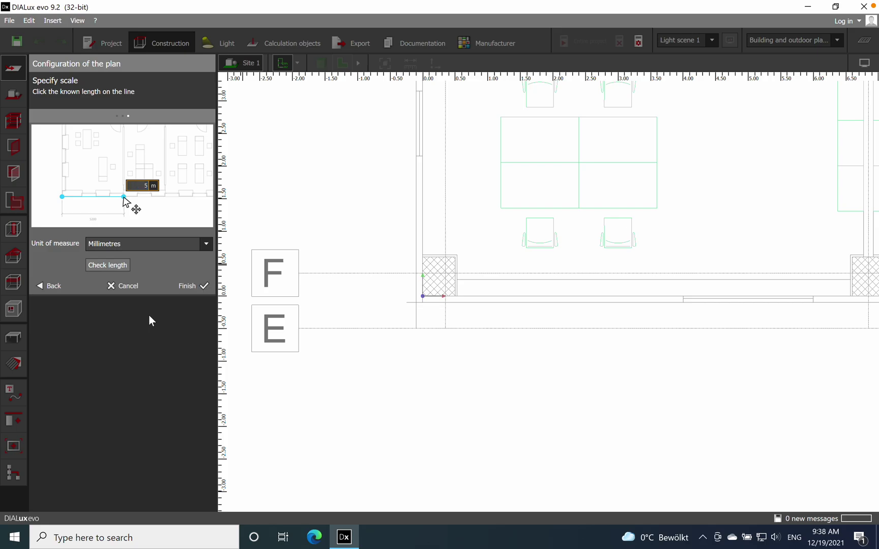
left_click(191, 288)
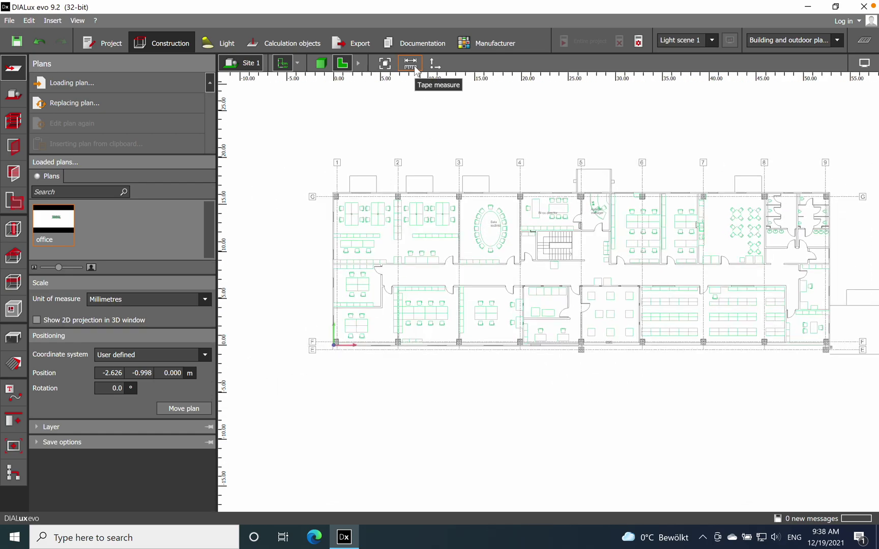
Step: Measure the width of the window in the upper wall between axes 1 and 2 with the tape measure
scroll(359, 207, "up", 3)
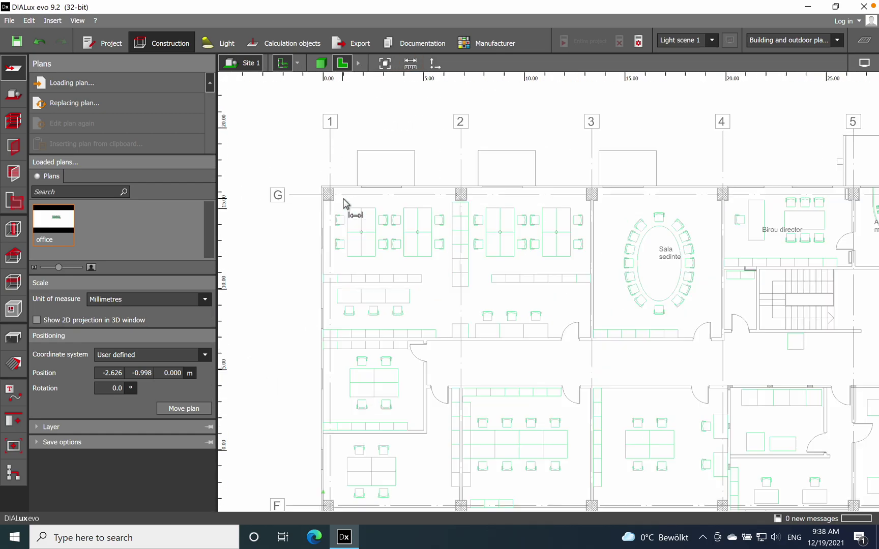
scroll(368, 206, "up", 10)
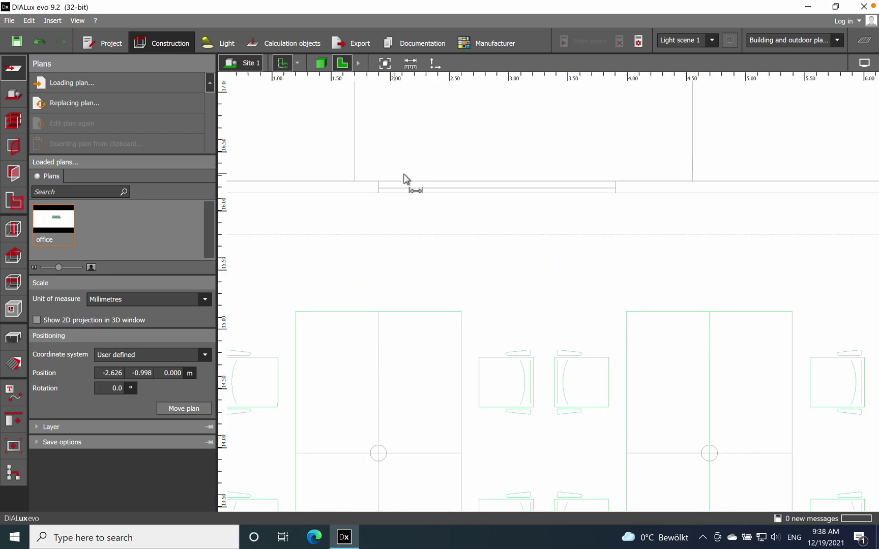
left_click(364, 186)
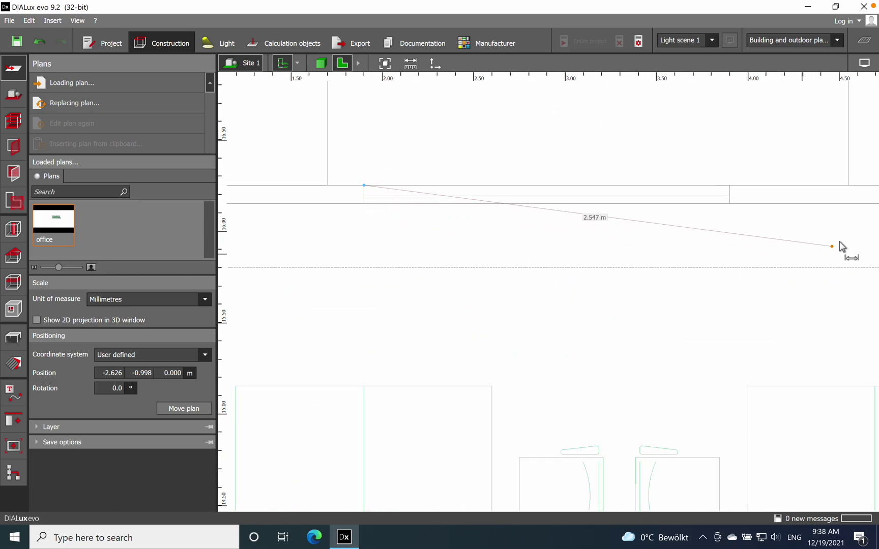
left_click(729, 186)
scroll(524, 275, "down", 10)
middle_click_drag(522, 273, 482, 275)
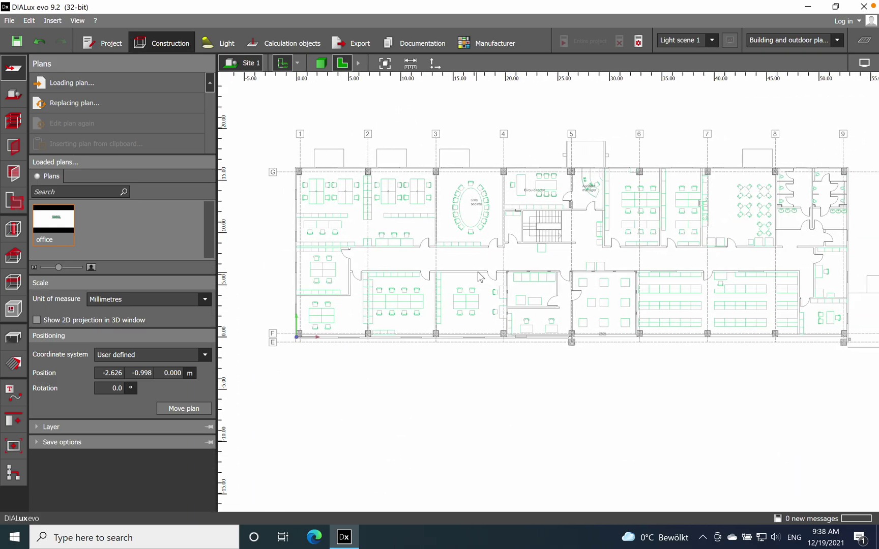
scroll(482, 275, "up", 2)
scroll(482, 276, "down", 2)
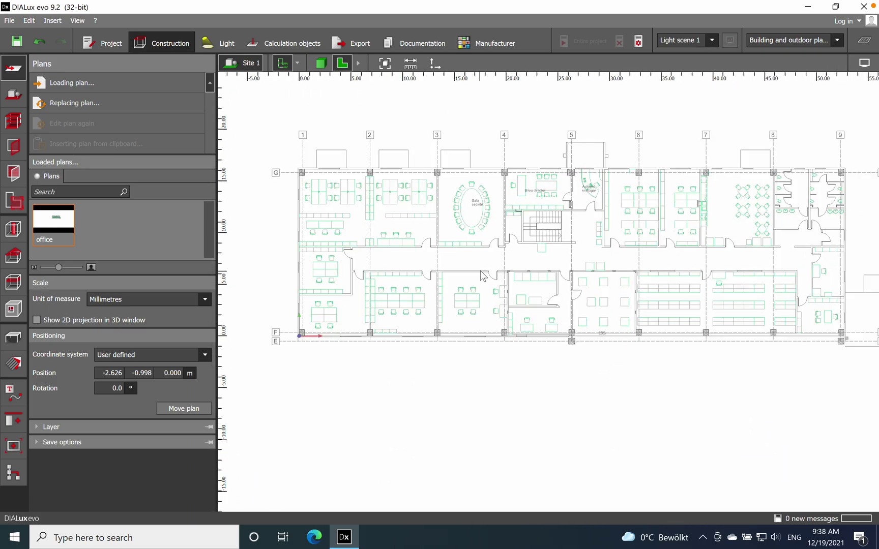
middle_click_drag(547, 274, 510, 273)
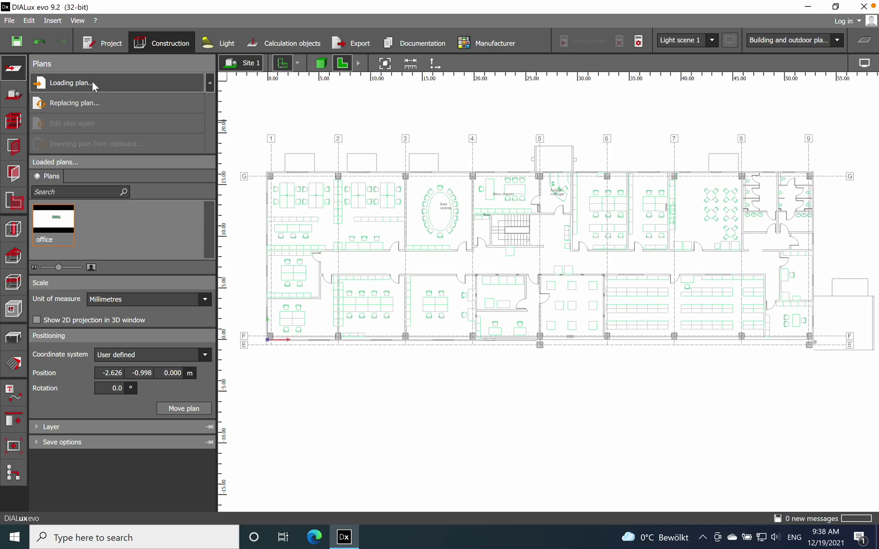
Step: Start a new building contour at the plan's upper outer corner near axis 1 and draw the upper edge about 52.9 m to axis 9
left_click(15, 99)
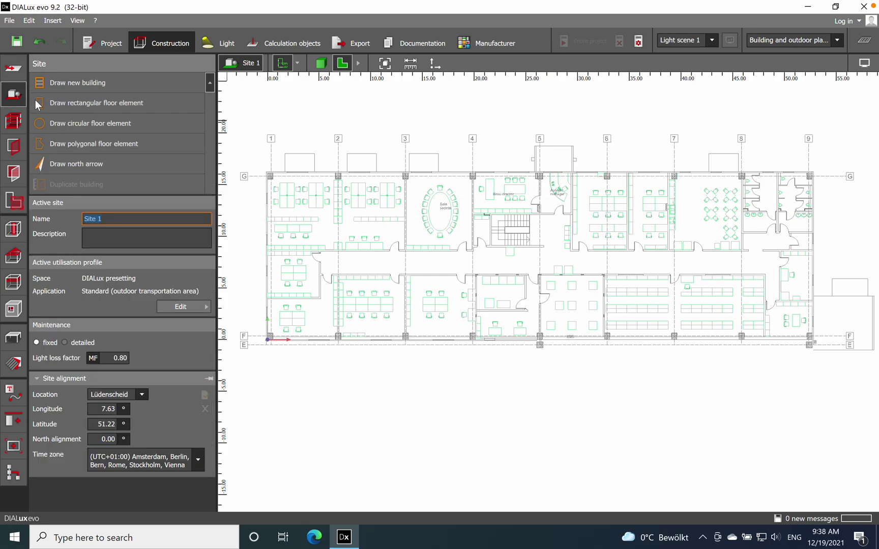
left_click(88, 87)
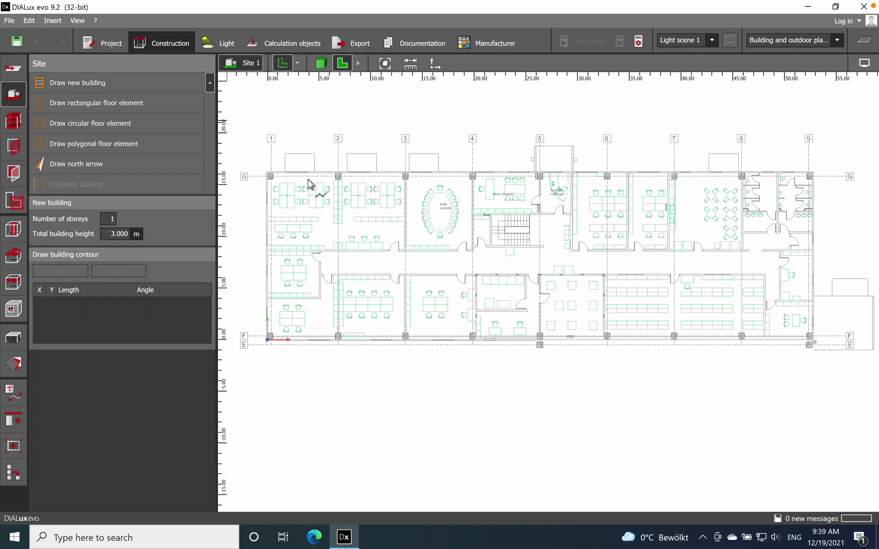
scroll(388, 203, "up", 10)
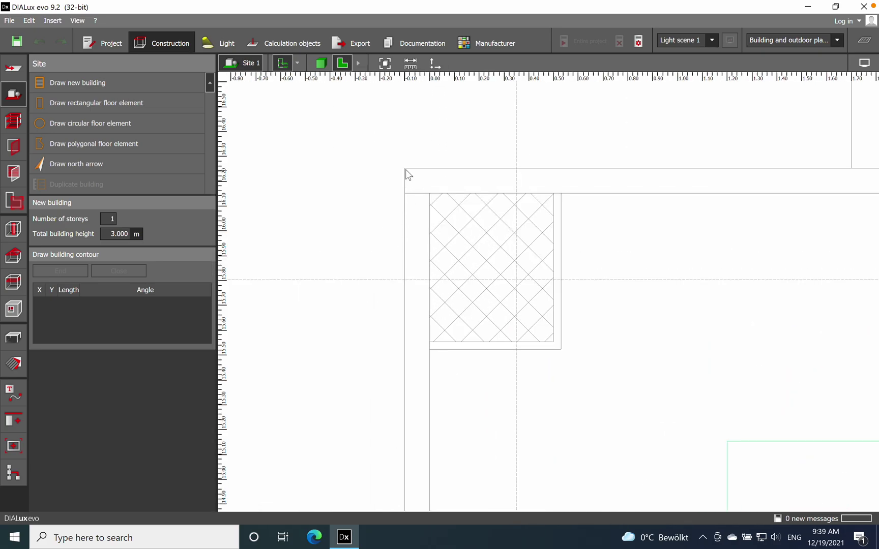
left_click(405, 172)
scroll(279, 230, "down", 10)
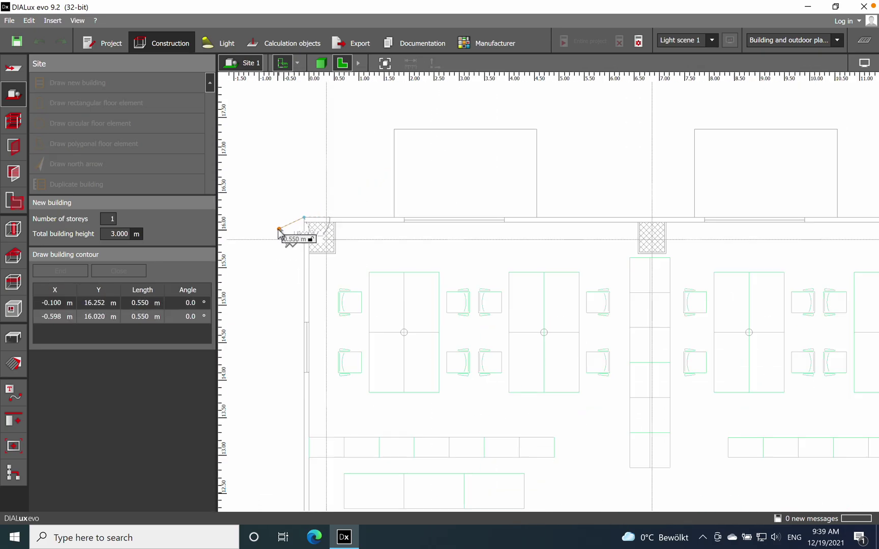
scroll(595, 216, "up", 10)
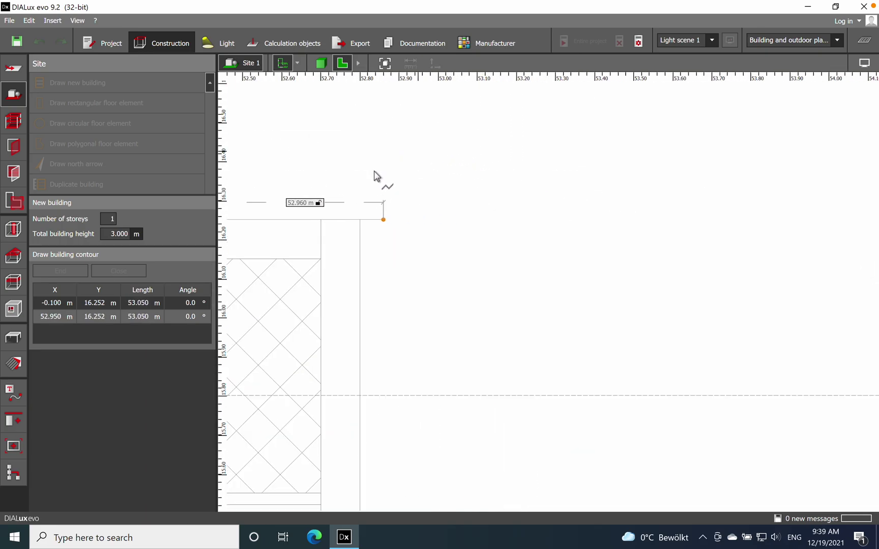
left_click(360, 220)
scroll(414, 155, "down", 5)
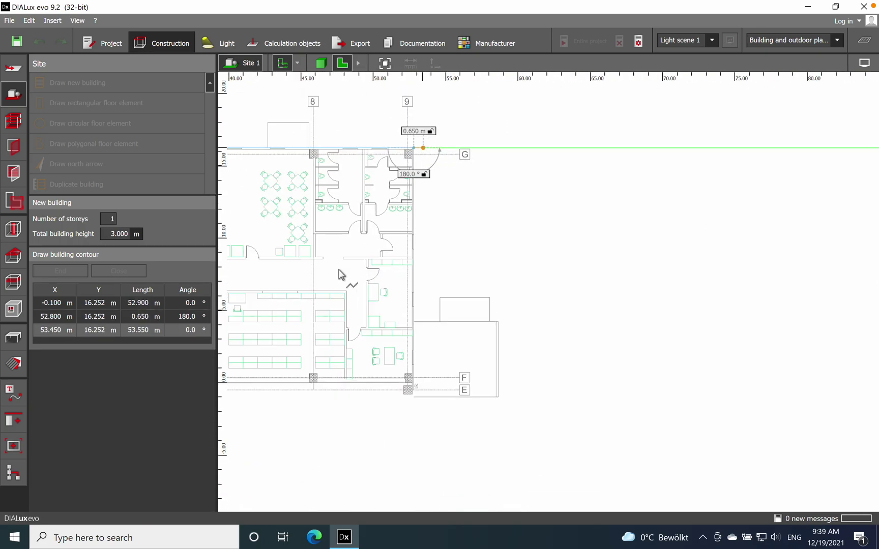
Step: Continue the building contour about 16.25 m down the axis 9 side and about 52.7 m along the lower wall to the plan origin
scroll(473, 292, "up", 2)
scroll(501, 273, "up", 8)
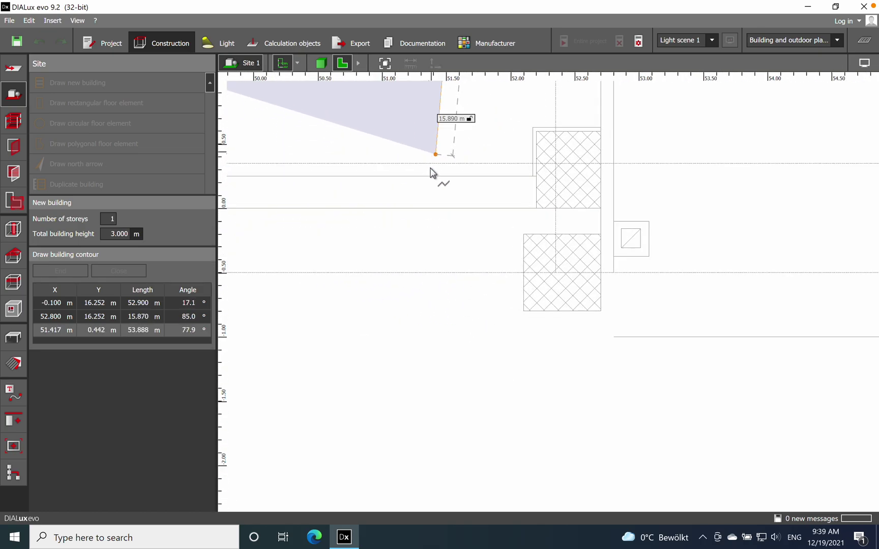
left_click(606, 218)
scroll(607, 217, "down", 6)
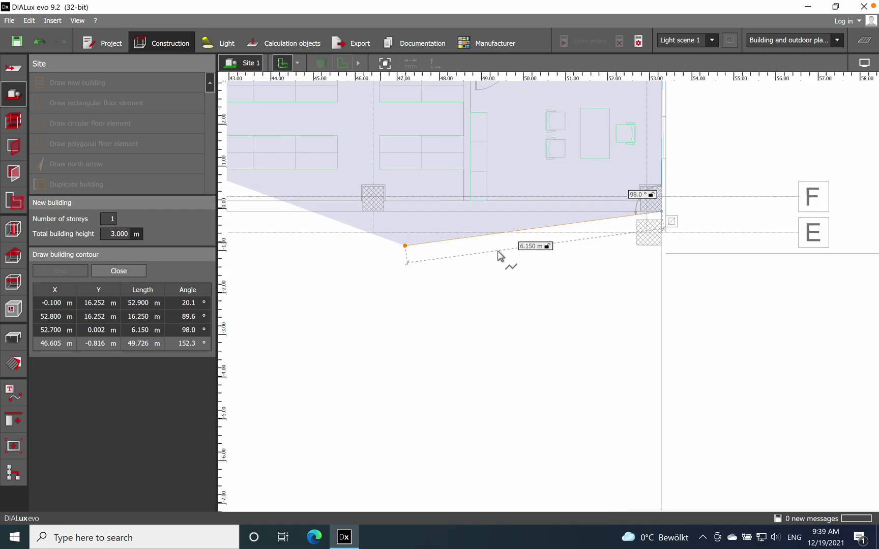
middle_click_drag(407, 299, 689, 296)
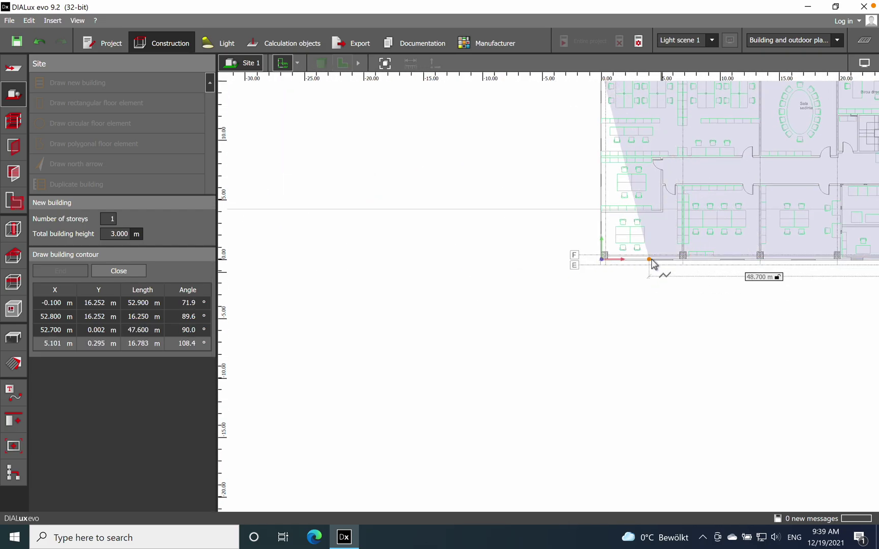
scroll(533, 271, "up", 6)
scroll(463, 300, "up", 5)
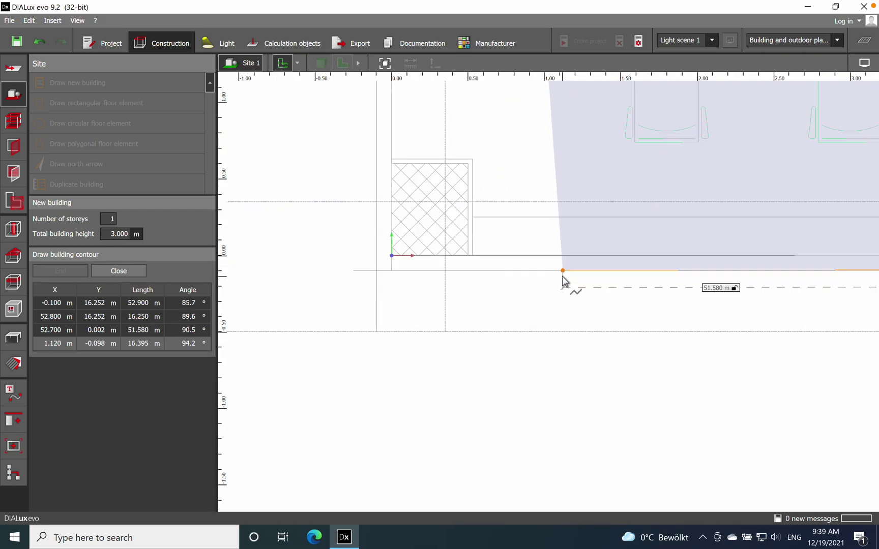
left_click(392, 259)
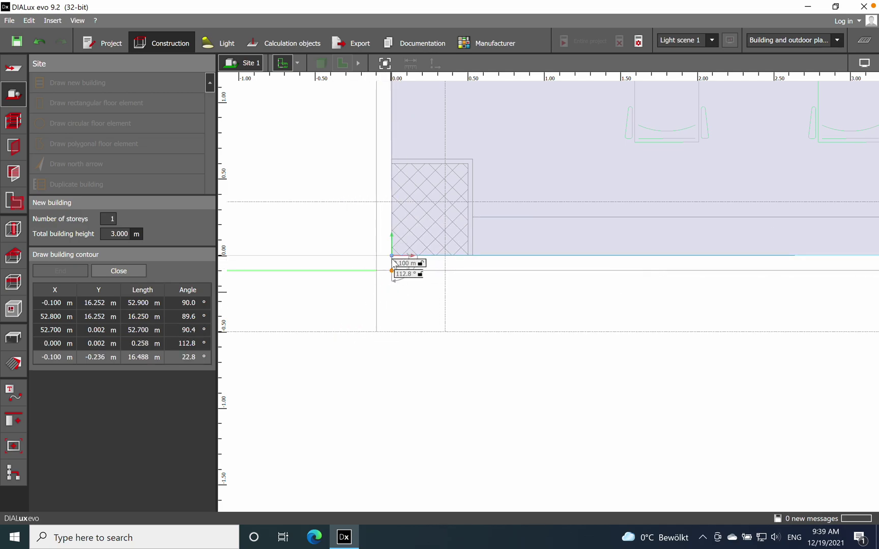
Step: Close the building contour and display the building in a tilted 3D view
left_click(118, 235)
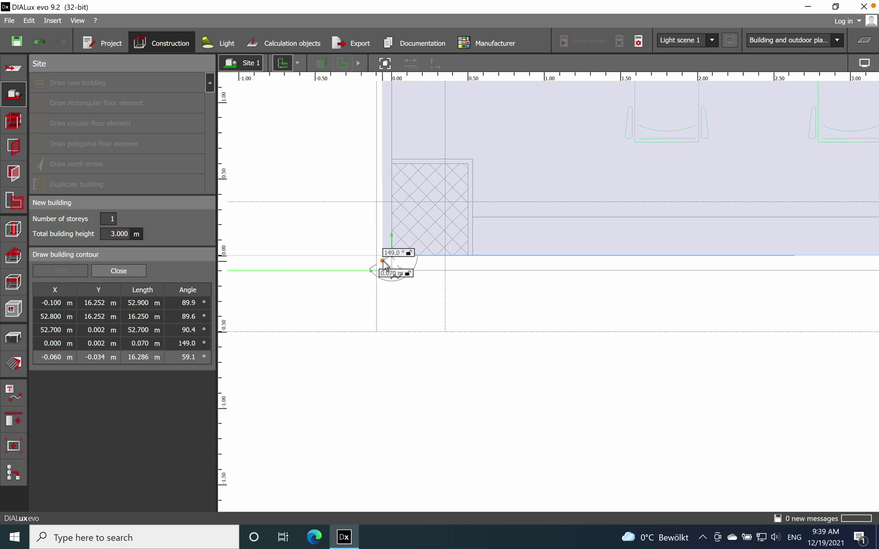
left_click(124, 271)
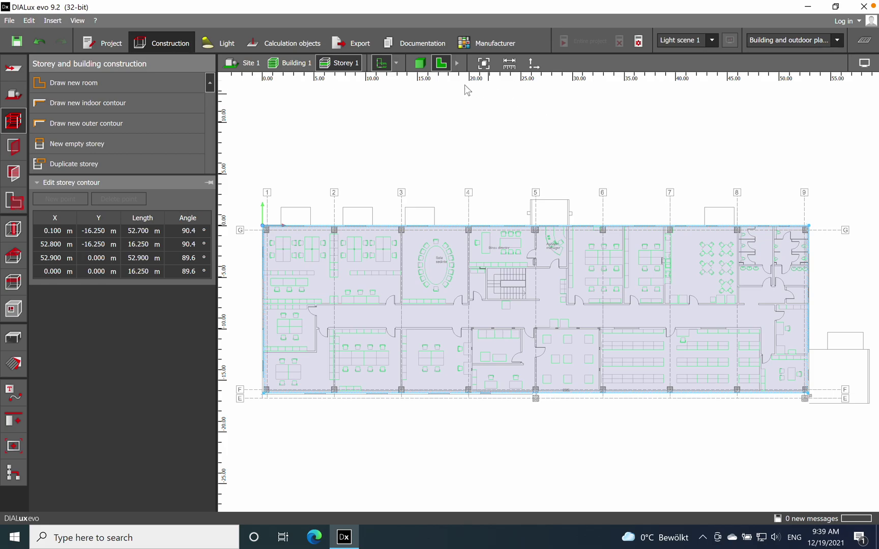
left_click(420, 62)
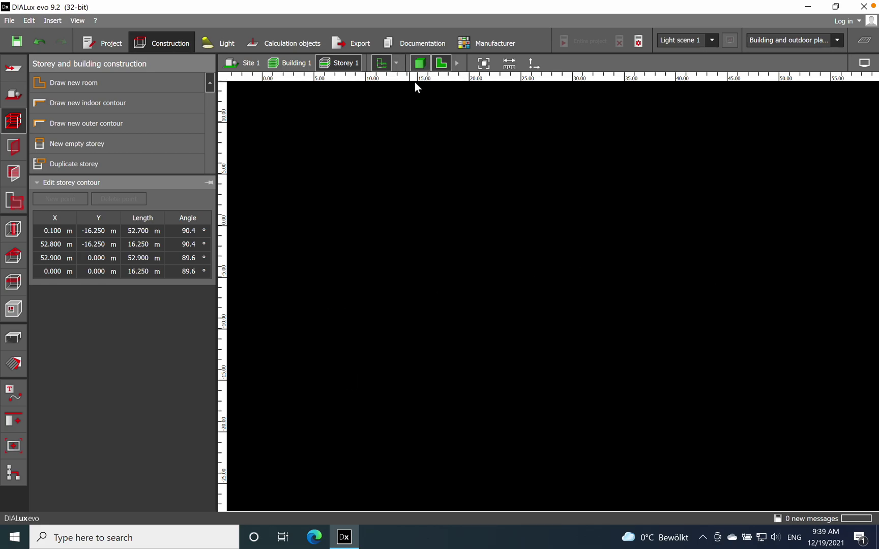
right_click_drag(502, 407, 485, 143)
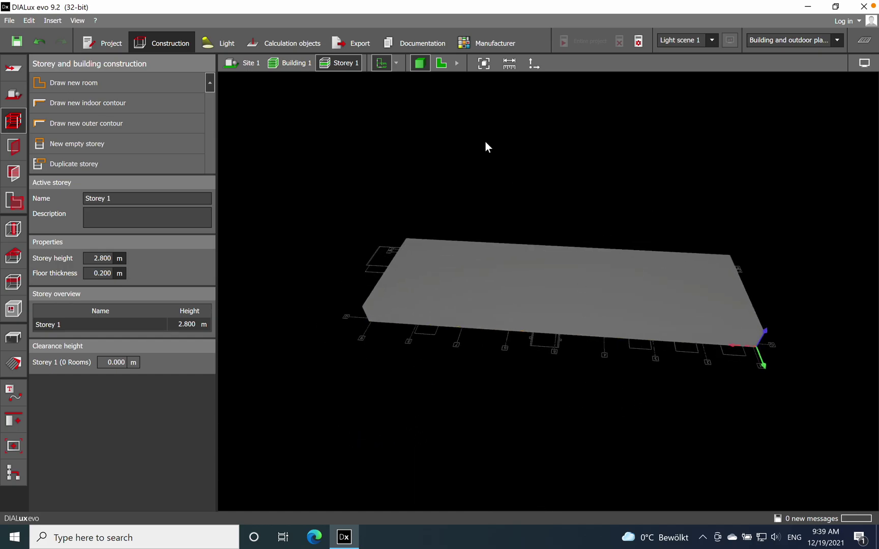
Step: In the floor plan view, start an indoor contour at the upper axis 2 column, tracing 0.600 m down its side and 0.250 m across to the axis
left_click(441, 64)
middle_click_drag(505, 259, 559, 235)
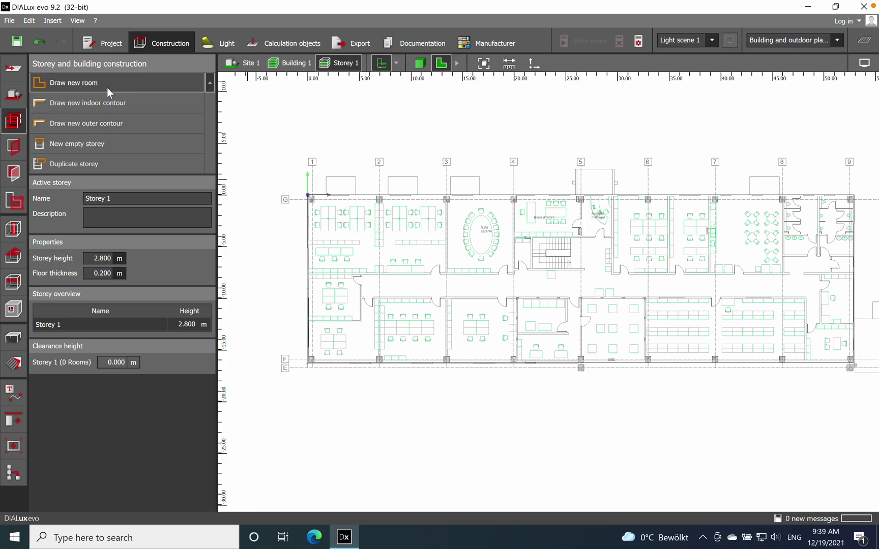
left_click(102, 102)
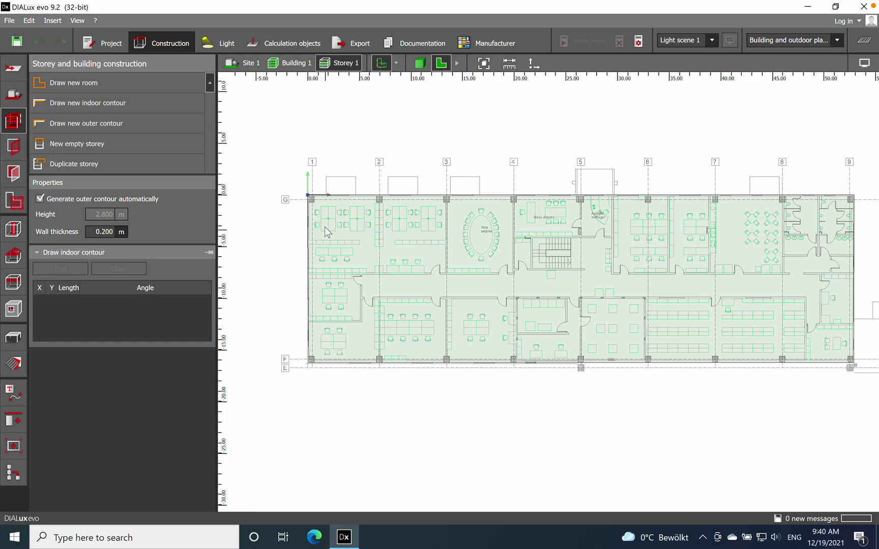
scroll(467, 239, "up", 2)
right_click_drag(376, 238, 448, 227)
scroll(446, 211, "up", 10)
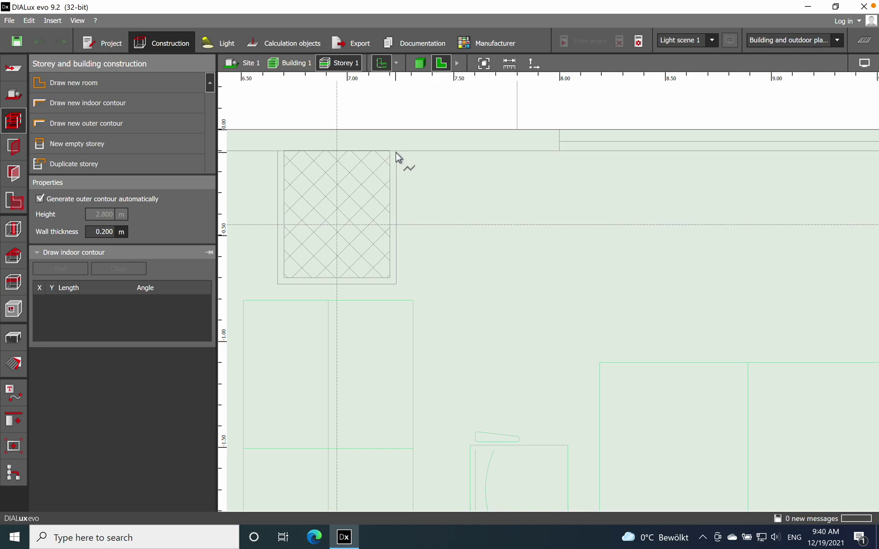
left_click(391, 153)
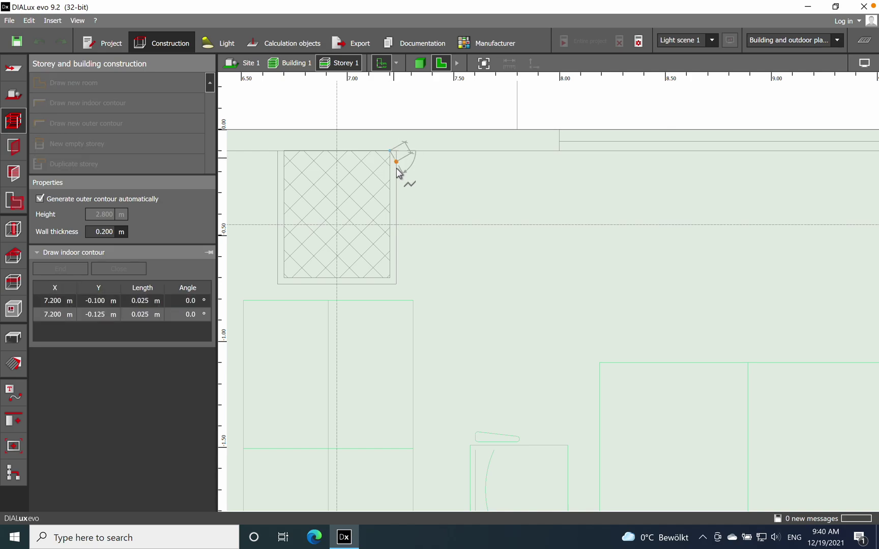
left_click(389, 278)
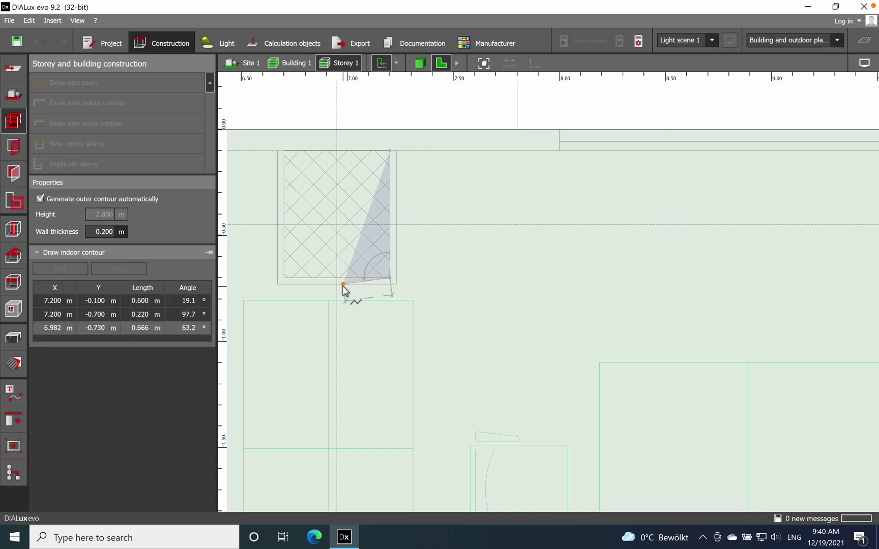
key("Return")
Step: Continue the indoor contour 6.850 m down axis 2 and 6.425 m along the corridor wall to the axis 3 wall
scroll(460, 262, "down", 5)
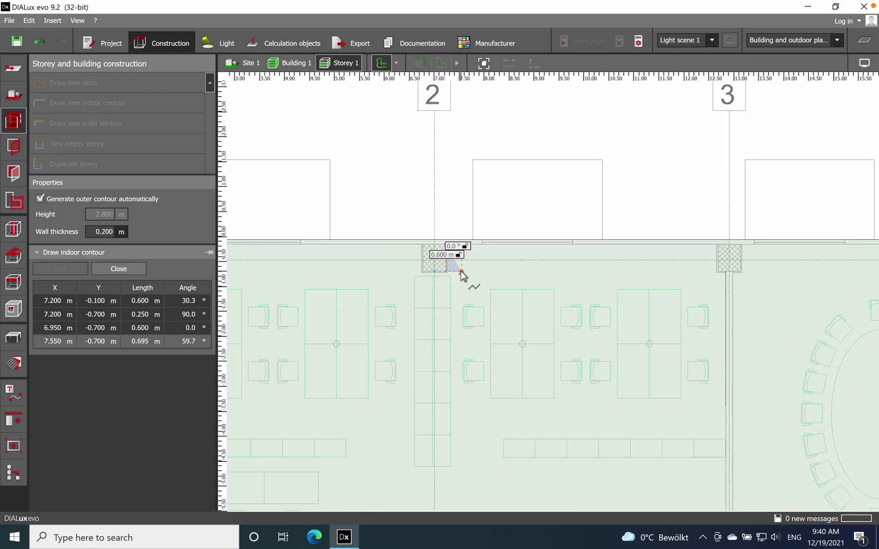
scroll(510, 365, "up", 5)
scroll(434, 327, "up", 5)
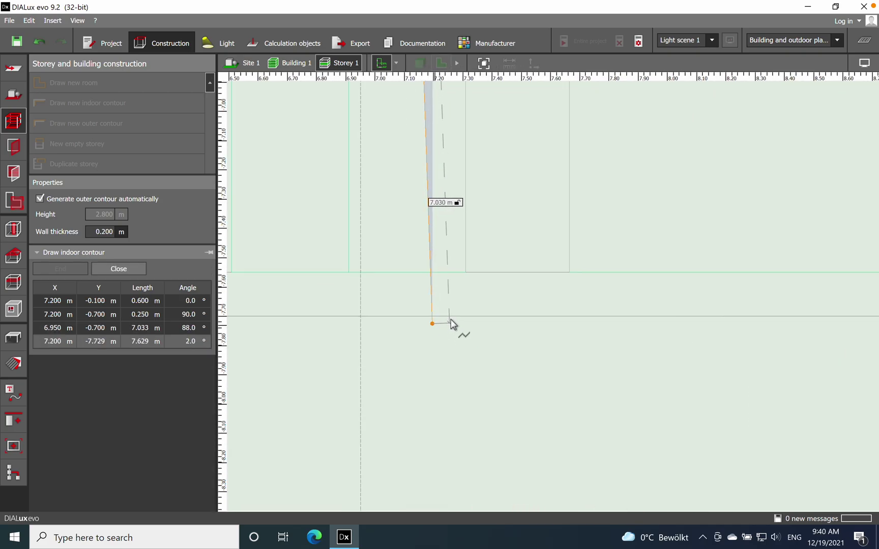
left_click(361, 274)
scroll(356, 294, "down", 5)
scroll(496, 326, "up", 5)
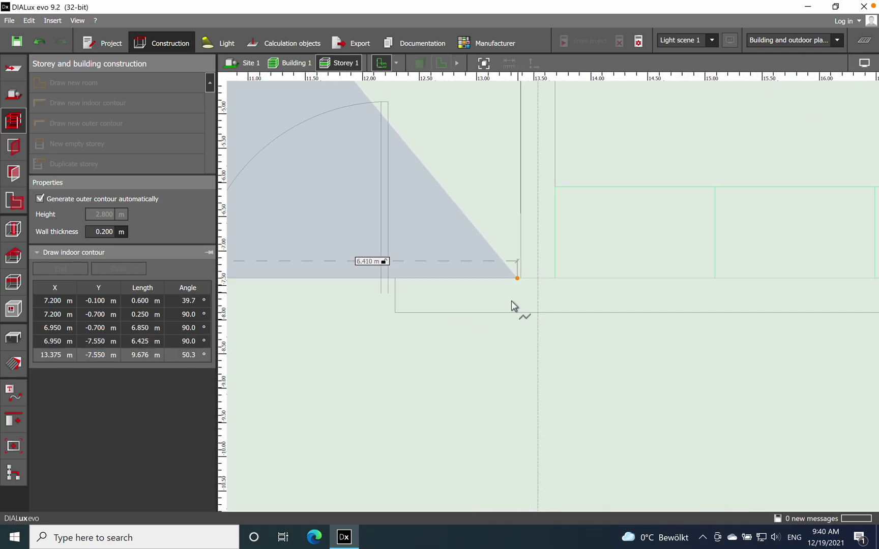
scroll(482, 362, "down", 4)
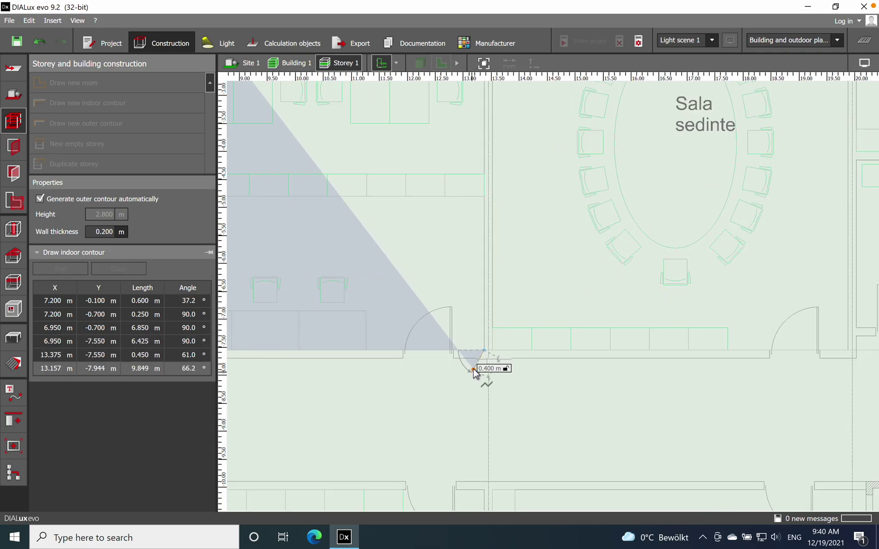
Step: Trace the contour 6.820 m up the axis 3 wall, 0.203 m and 0.630 m around the column, and close the room
left_click(481, 374)
middle_click_drag(432, 169, 467, 284)
scroll(489, 229, "up", 3)
scroll(503, 197, "up", 2)
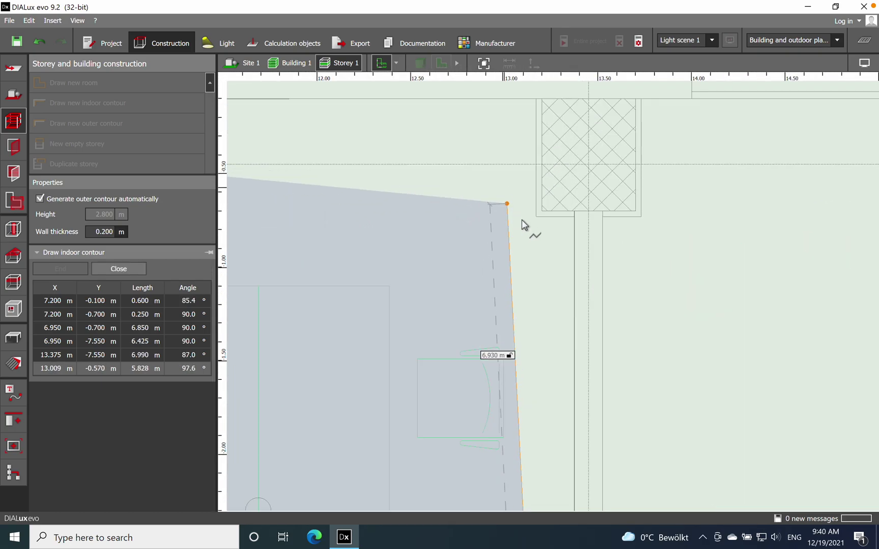
left_click(534, 201)
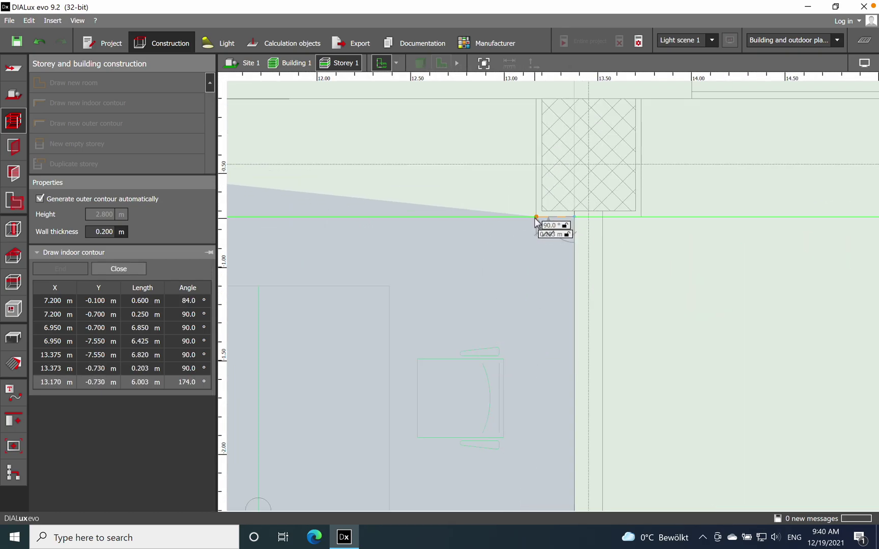
left_click(536, 217)
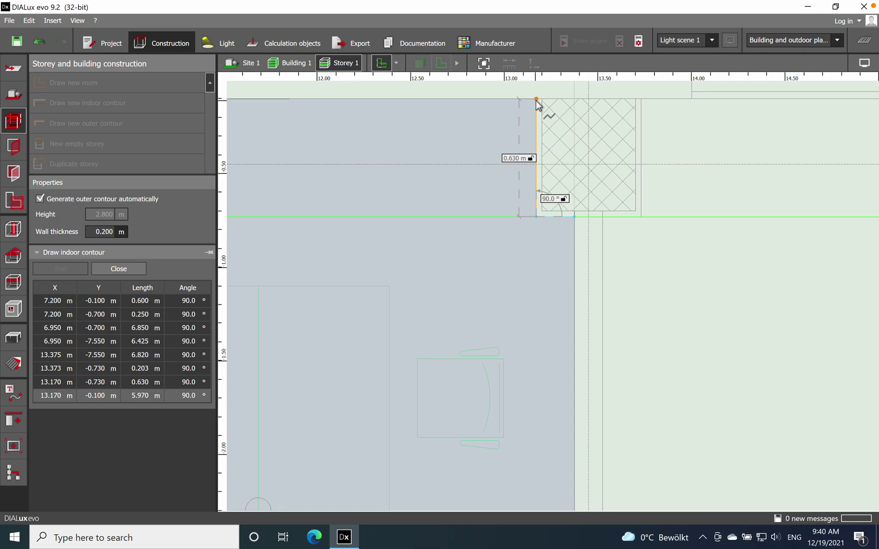
left_click(536, 99)
scroll(536, 101, "down", 3)
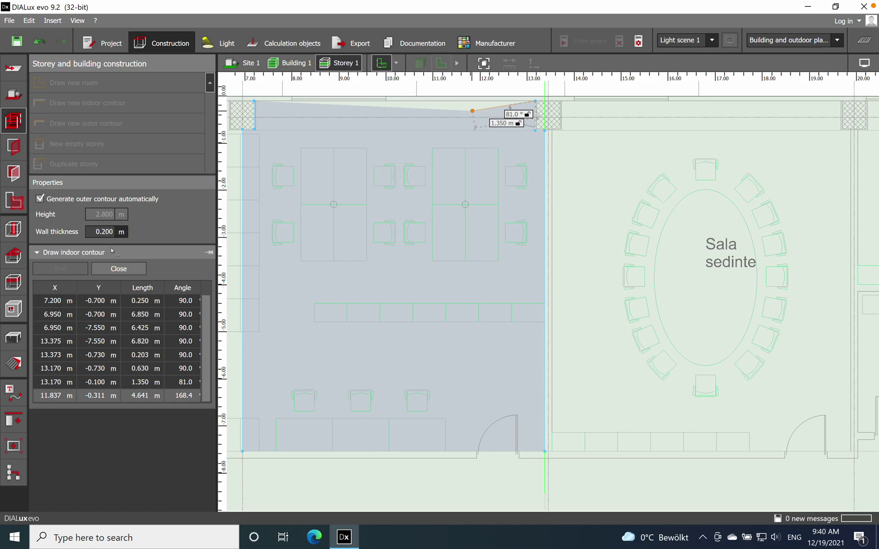
left_click(124, 269)
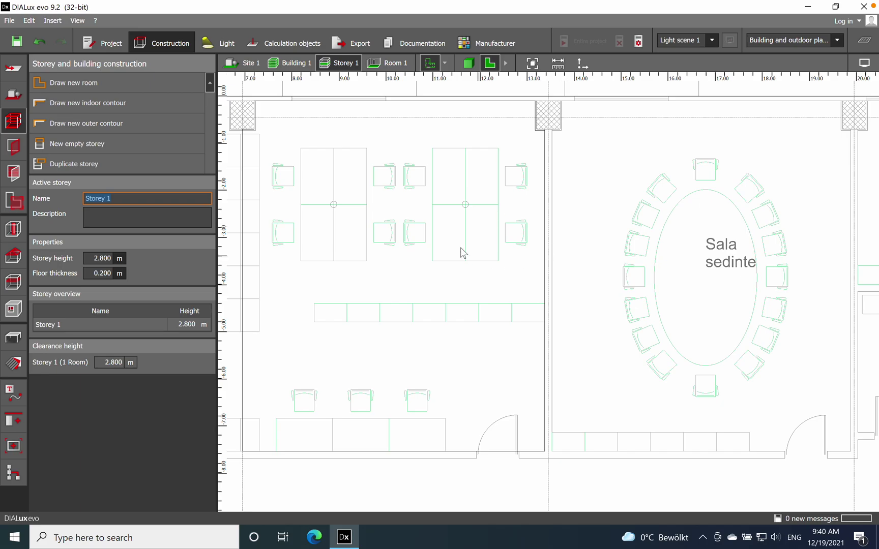
Step: Display the storey in 3D and examine the room between axes 2 and 3 from above
scroll(467, 255, "down", 5)
left_click(468, 63)
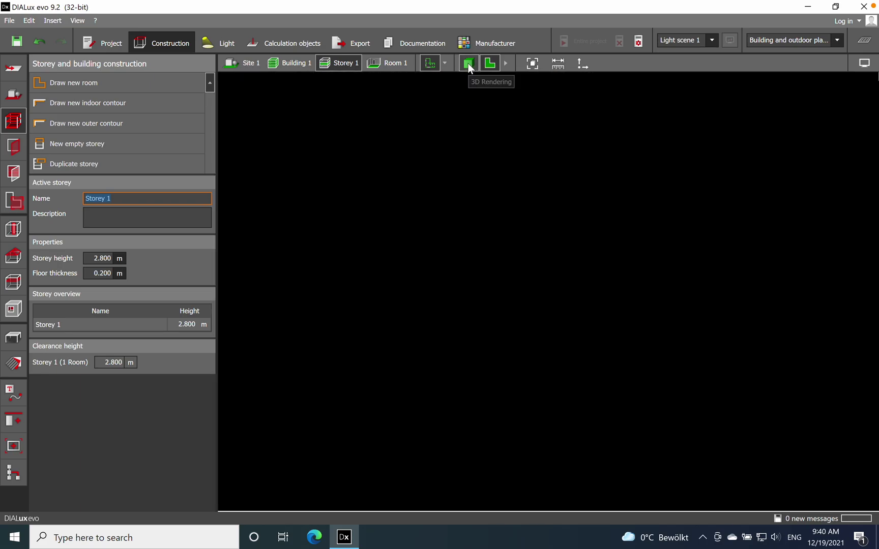
middle_click_drag(371, 369, 345, 447)
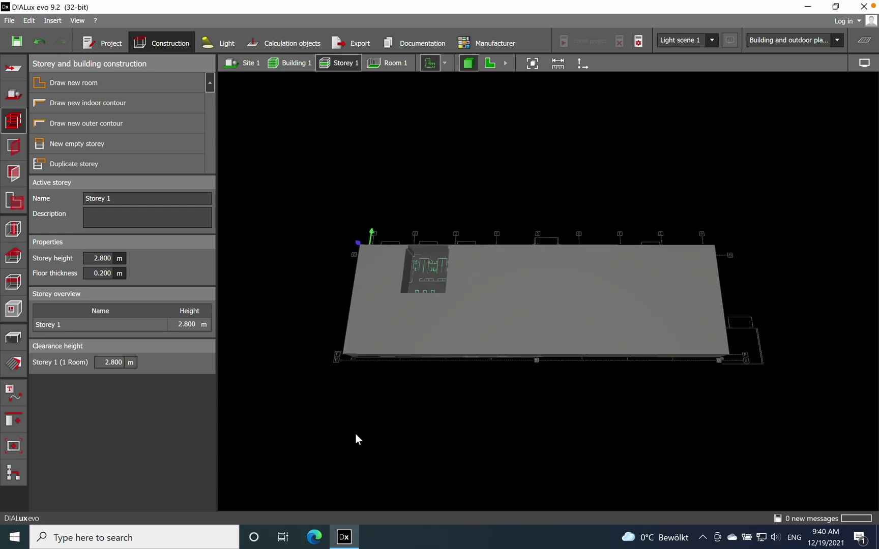
scroll(343, 290, "up", 3)
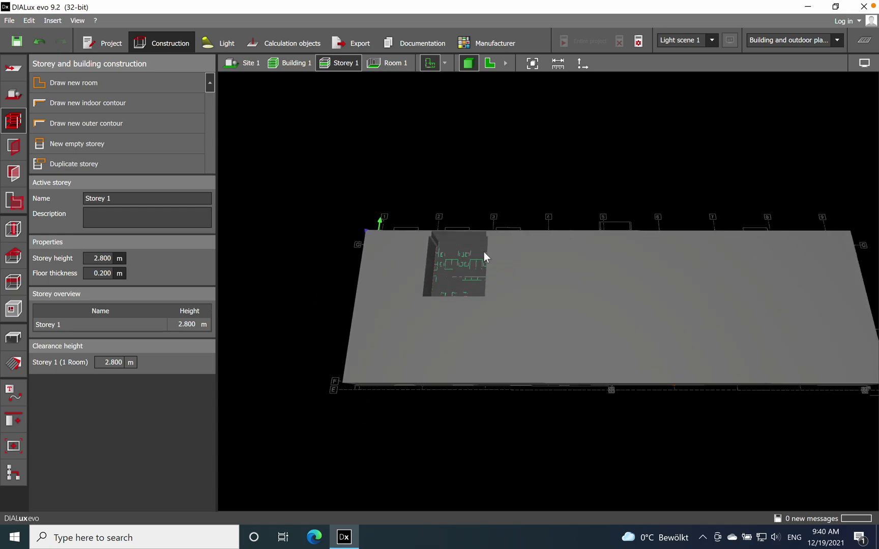
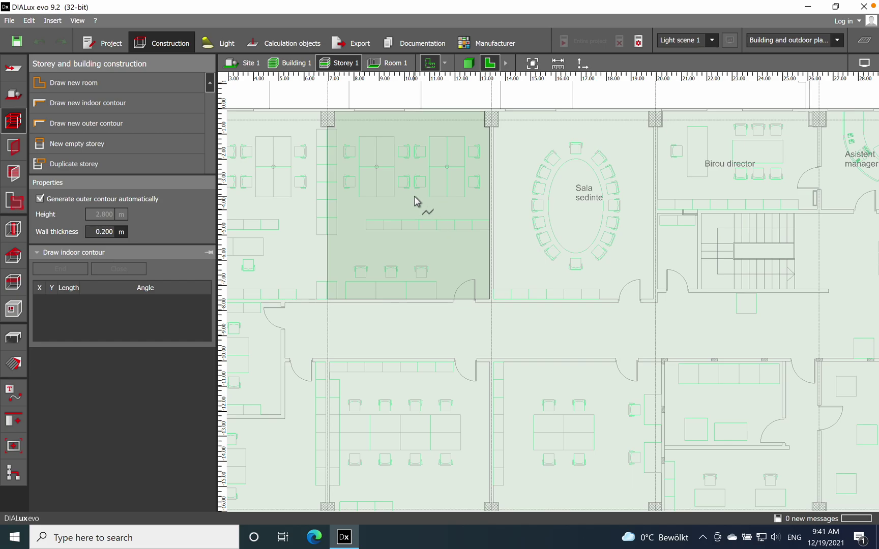
Step: Start an indoor contour for the small office below the axis 1–2 office, drawing its upper edge 5.000 m from the outer wall
middle_click_drag(579, 186, 703, 183)
scroll(485, 259, "down", 1)
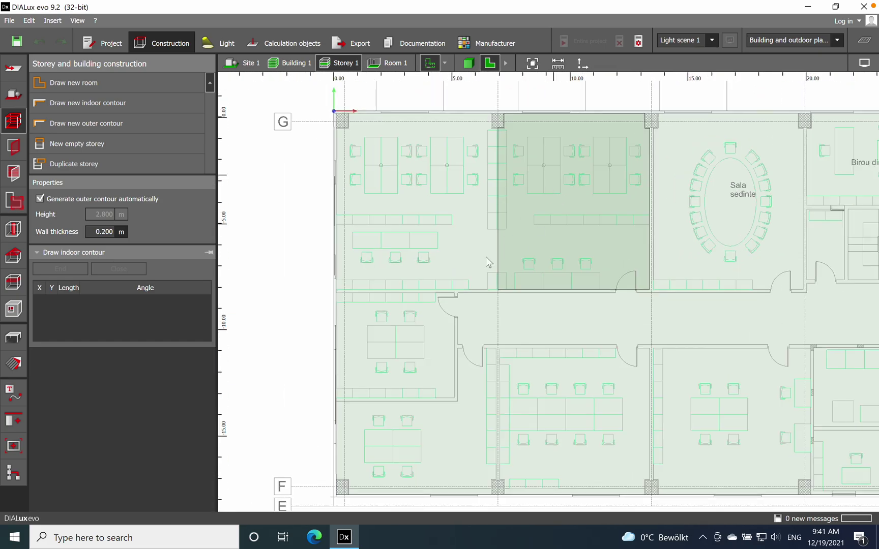
scroll(378, 333, "up", 5)
scroll(384, 203, "up", 4)
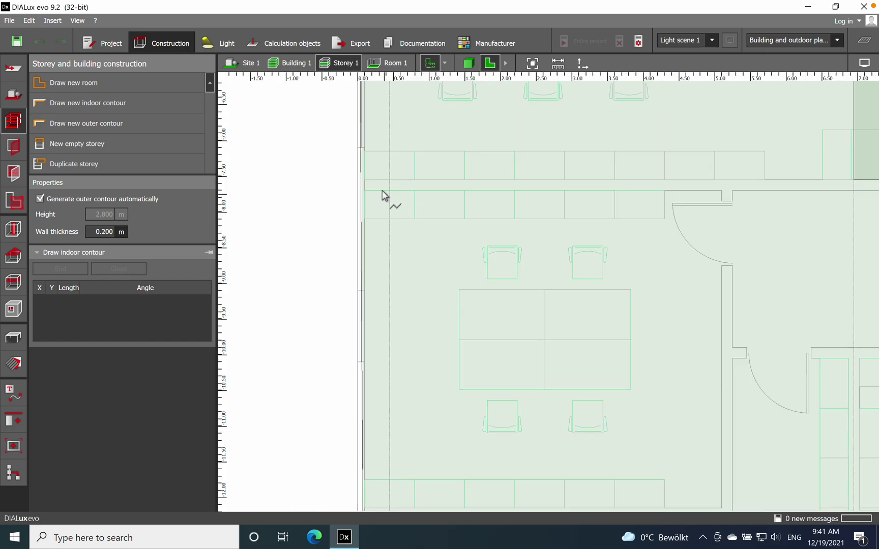
scroll(359, 194, "up", 1)
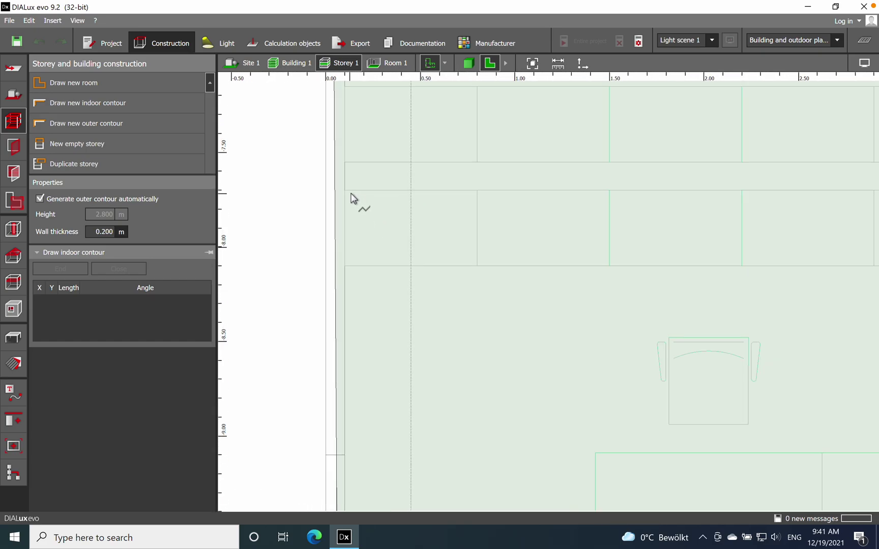
left_click(346, 197)
scroll(351, 208, "down", 4)
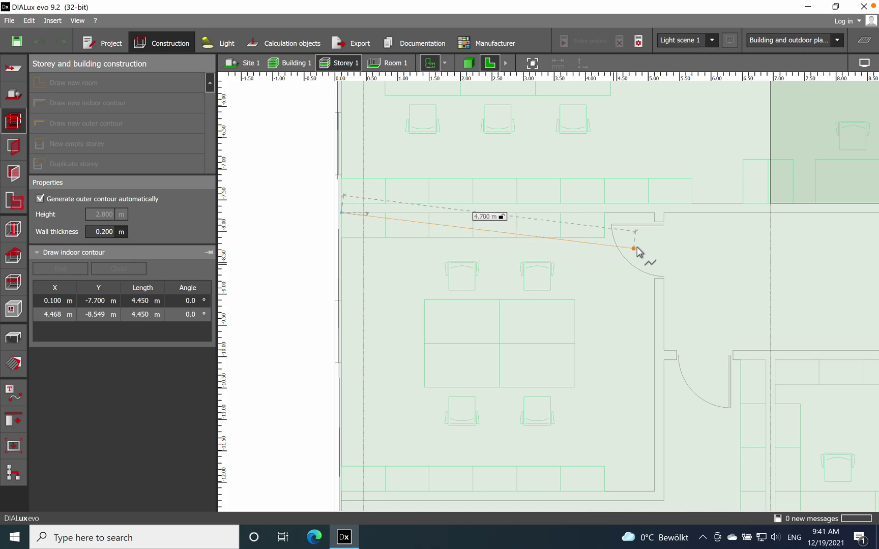
left_click(654, 213)
Step: Continue the small office contour 4.450 m down and 5.000 m back to the outer wall, and close it
scroll(611, 213, "down", 2)
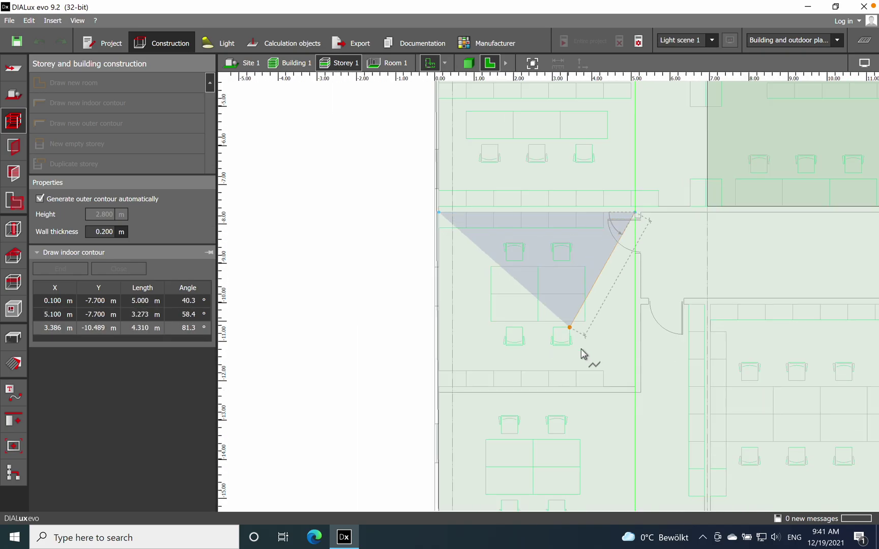
left_click(635, 387)
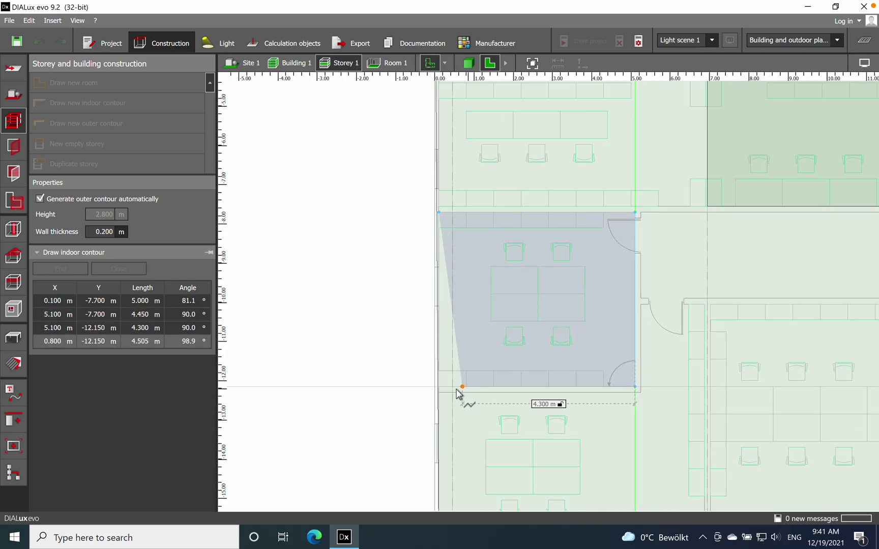
scroll(441, 395, "up", 3)
scroll(442, 393, "up", 1)
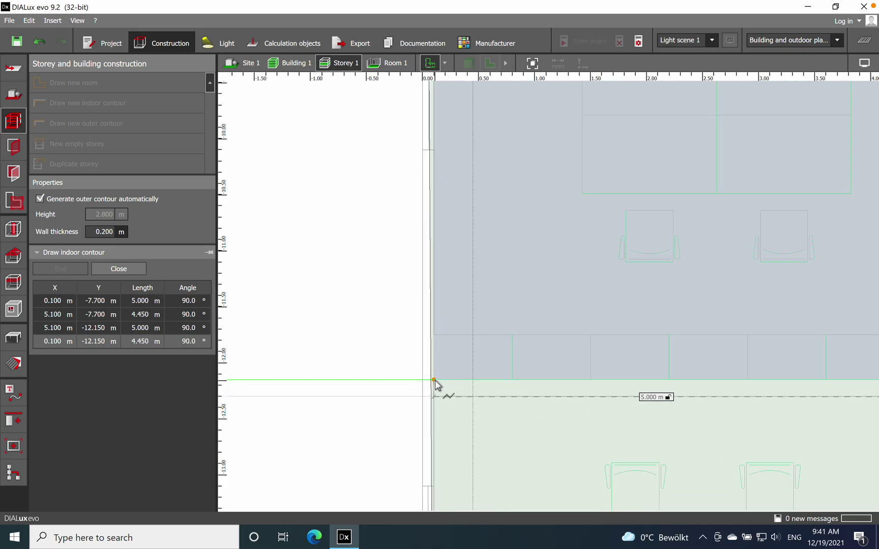
left_click(434, 381)
left_click(127, 270)
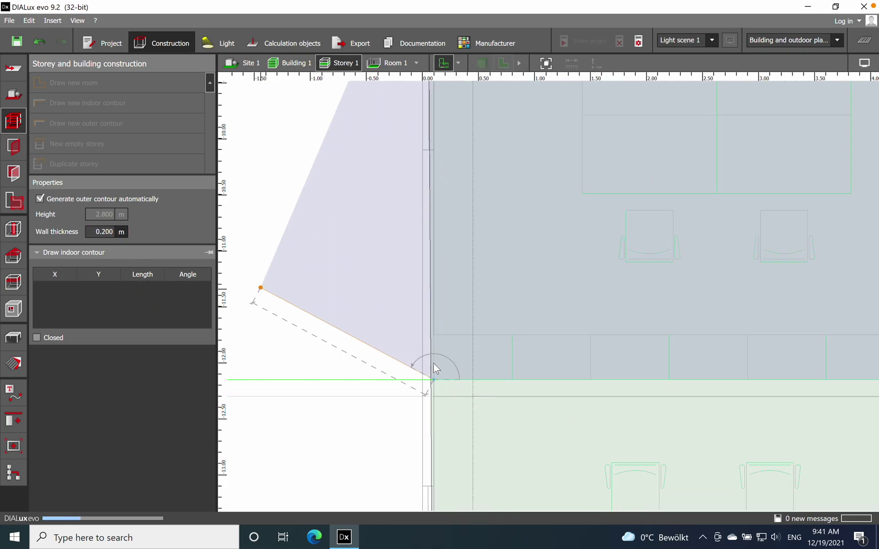
Step: Display the storey in 3D and examine Room 1 and Room 2 individually
scroll(483, 326, "down", 5)
scroll(399, 305, "down", 3)
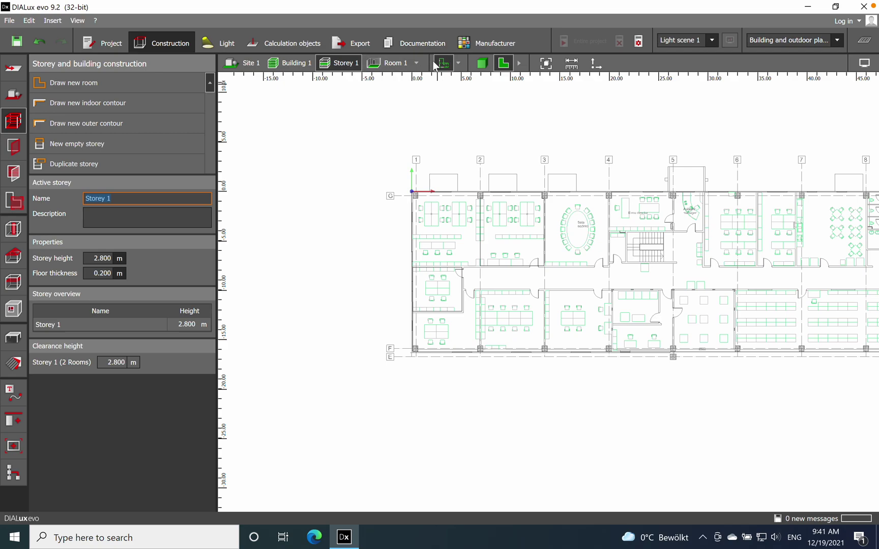
left_click(482, 62)
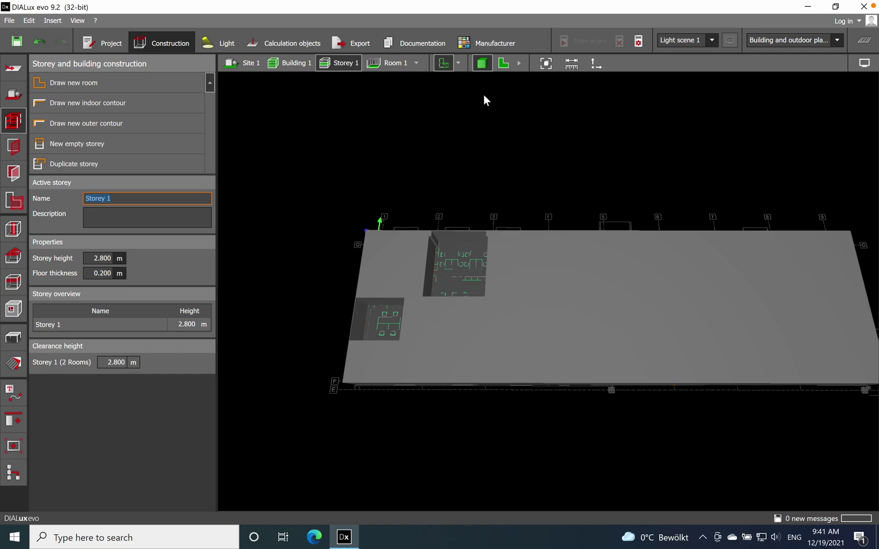
left_click(413, 64)
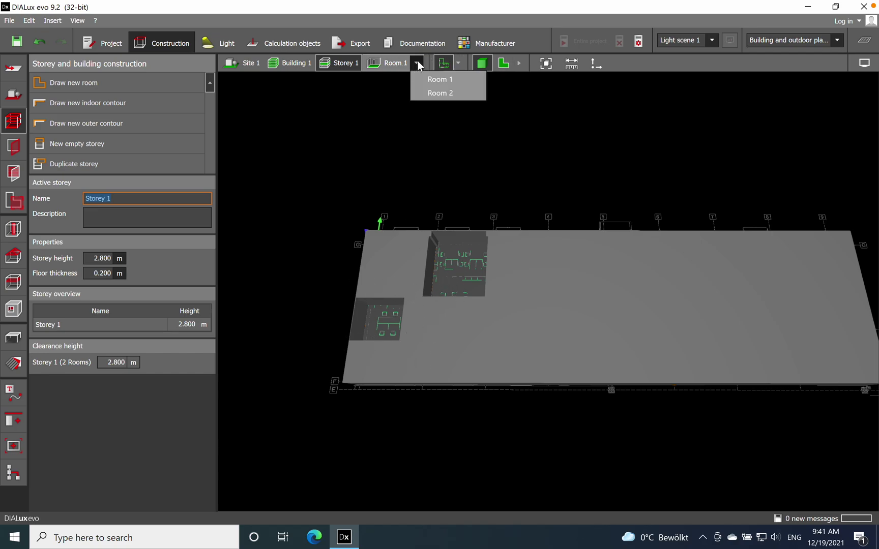
left_click(440, 80)
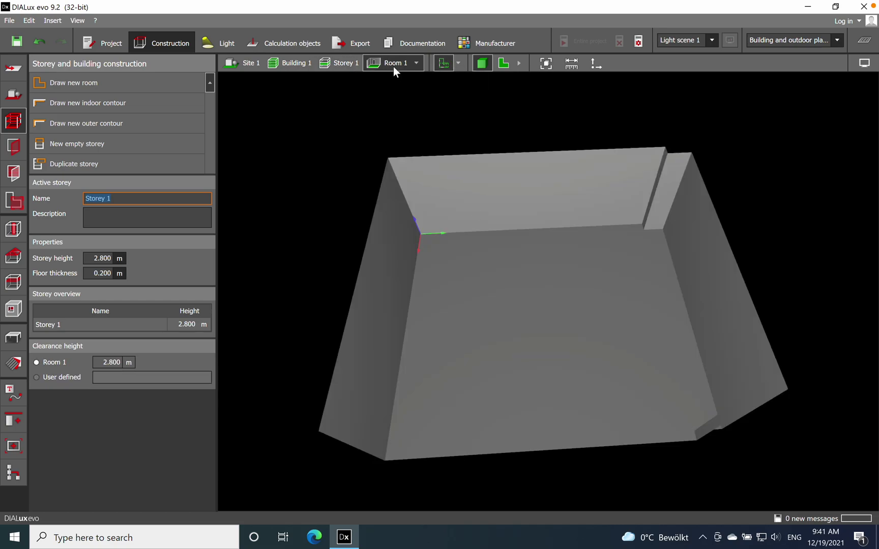
left_click(416, 63)
left_click(432, 91)
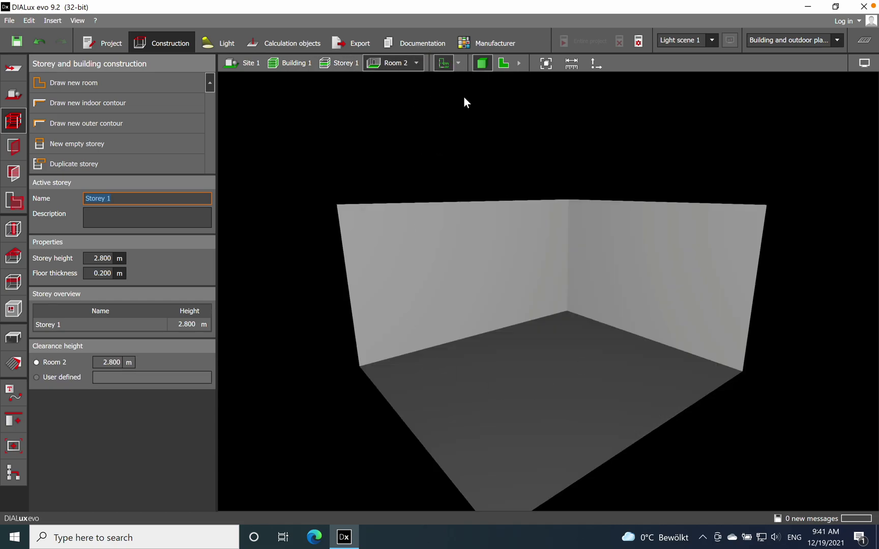
Step: Return to the floor plan view of Storey 1 and open the aperture settings for building openings
left_click(342, 65)
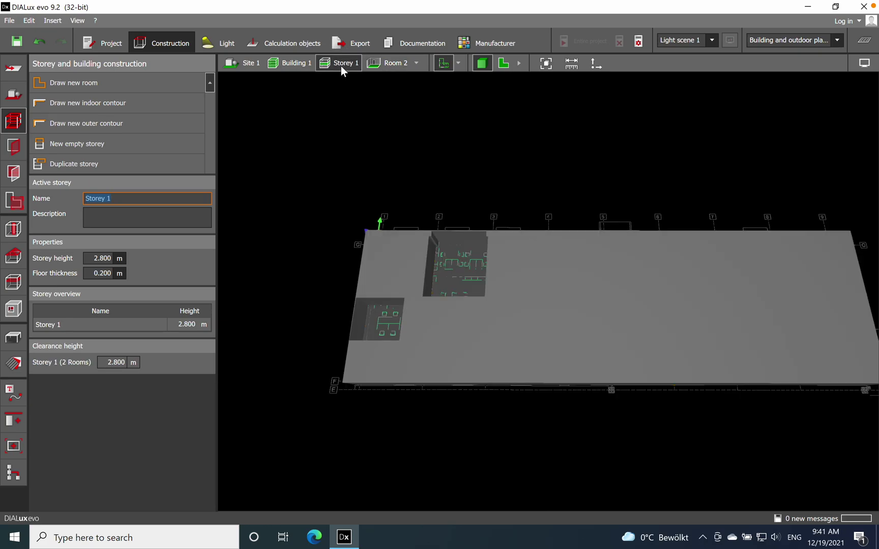
left_click(503, 63)
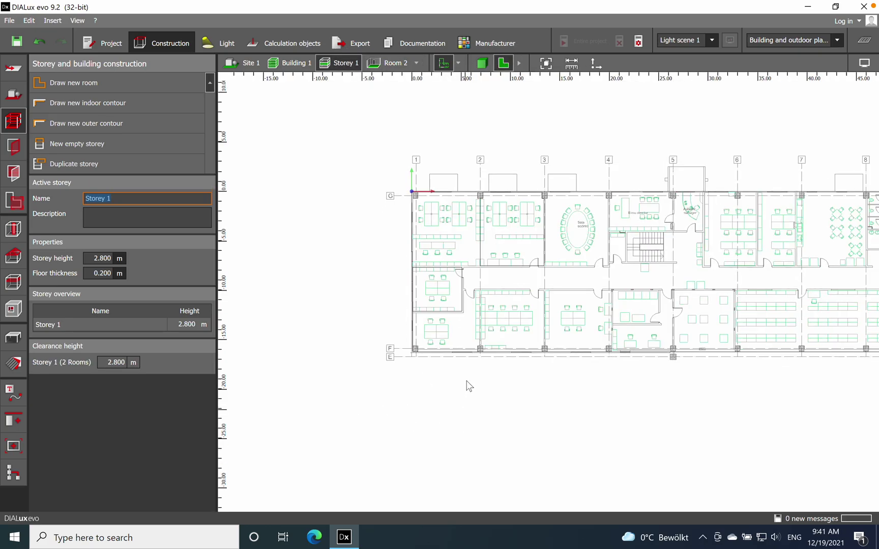
scroll(257, 239, "down", 1)
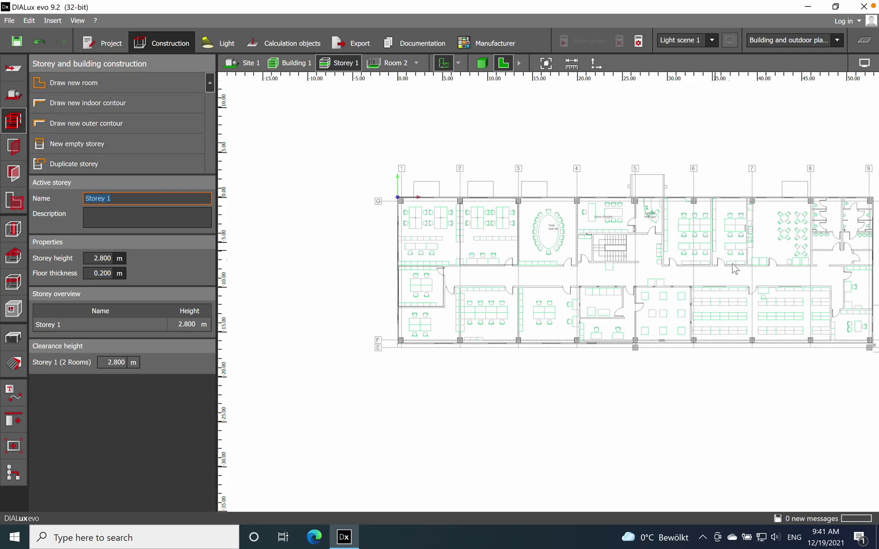
left_click(14, 147)
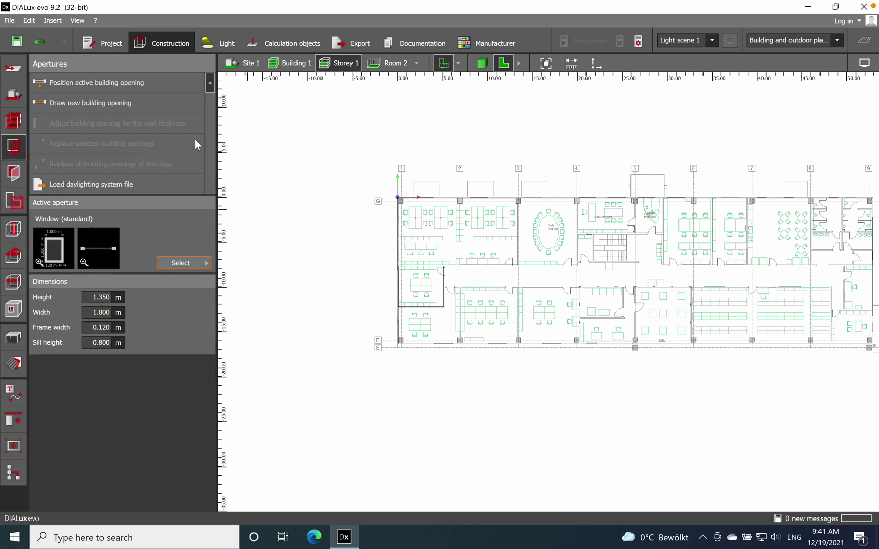
Step: Rename the space of the large office between axes 2 and 3 as "office 1"
scroll(459, 204, "up", 5)
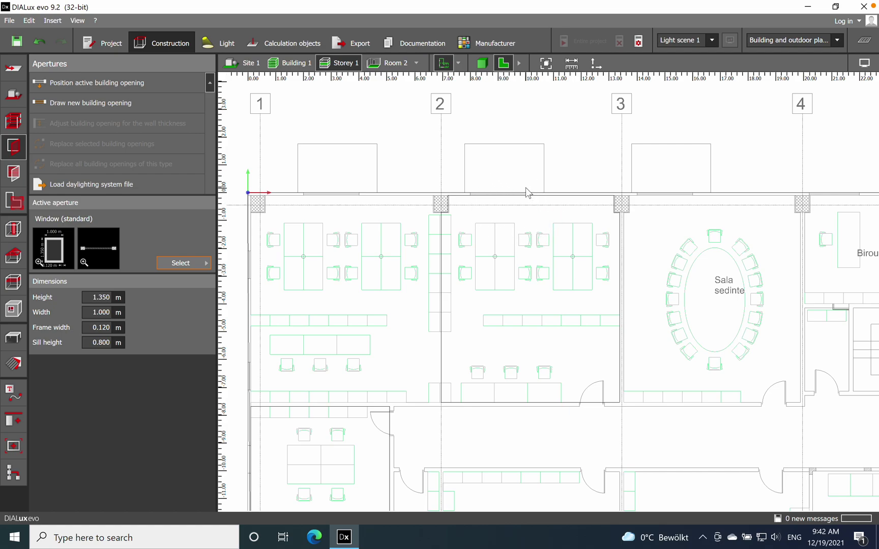
left_click(16, 202)
scroll(556, 329, "down", 2)
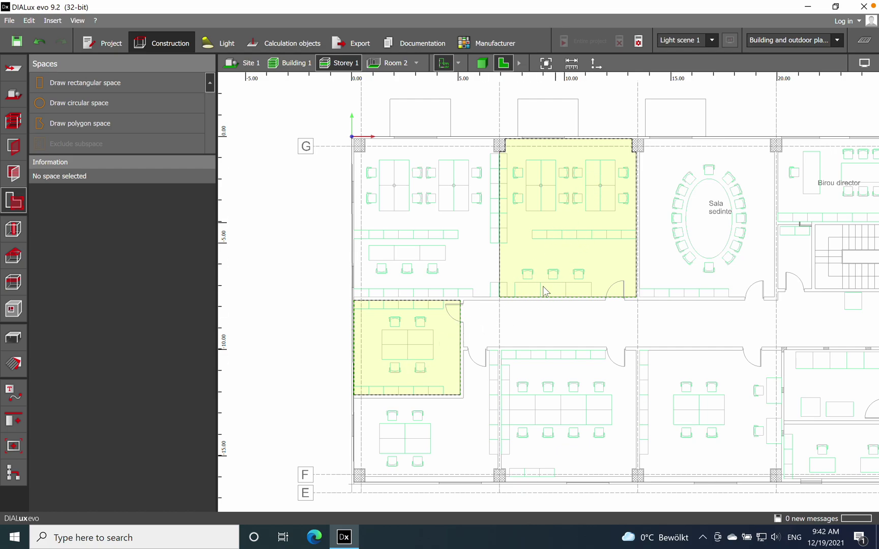
left_click(559, 220)
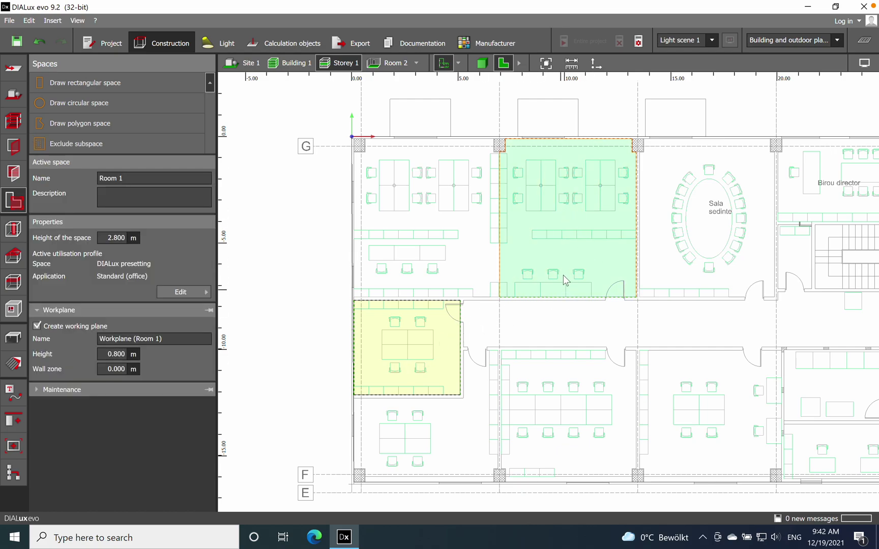
left_click(130, 177)
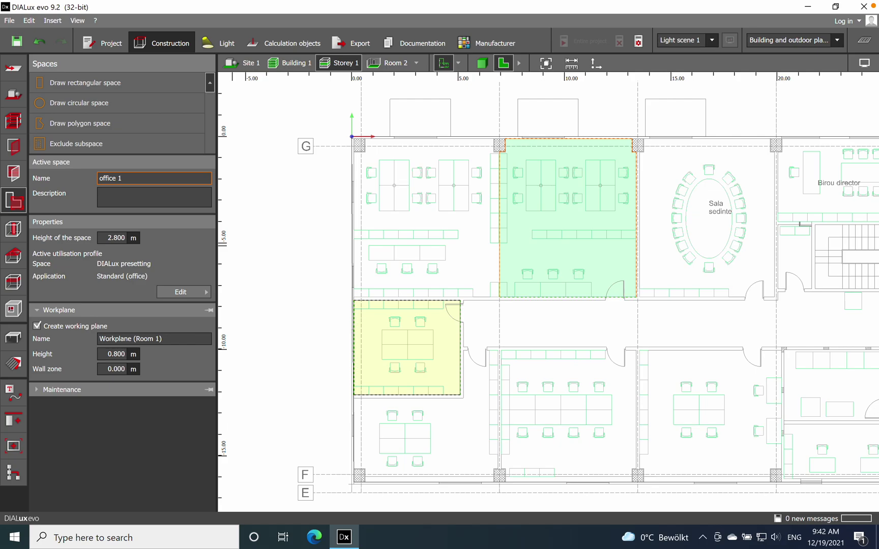
type("office 1")
left_click(585, 324)
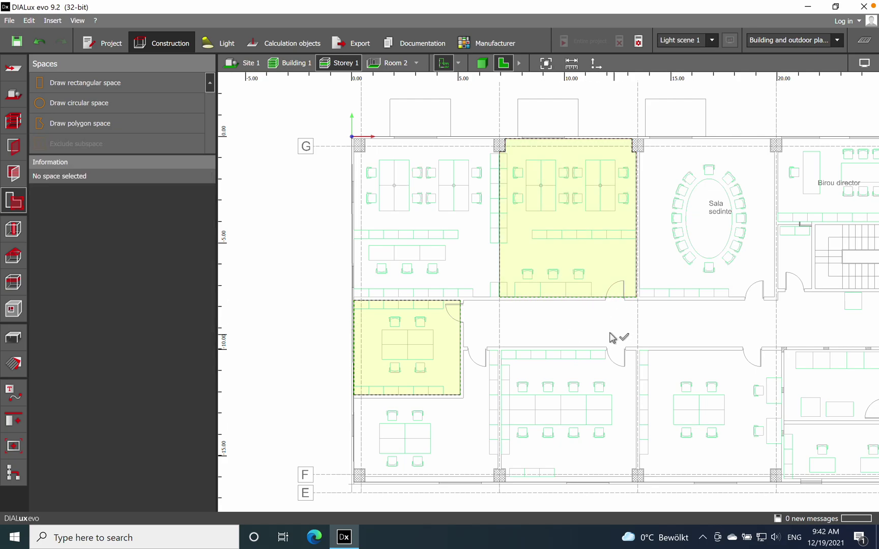
Step: Rename the space of the small office along the axis 1 outer wall as "office 2"
left_click(439, 345)
left_click(161, 178)
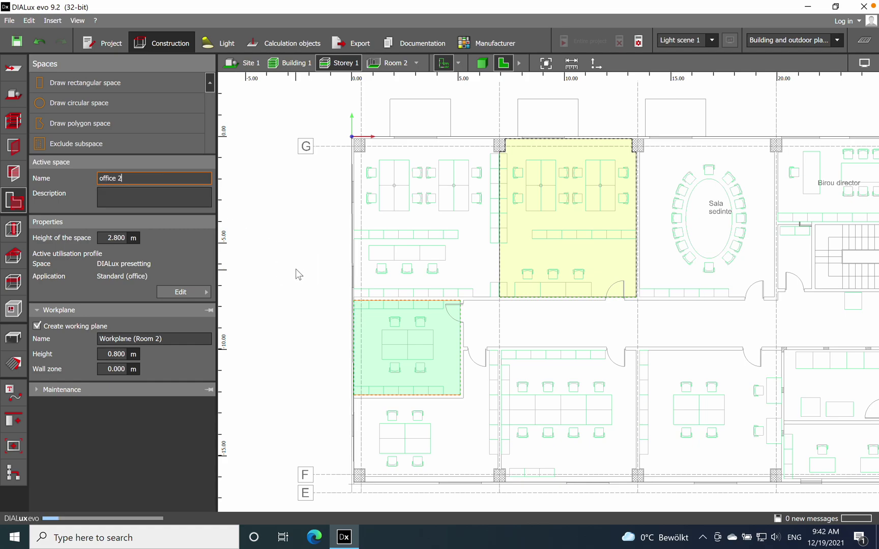
left_click(363, 349)
scroll(455, 191, "down", 3)
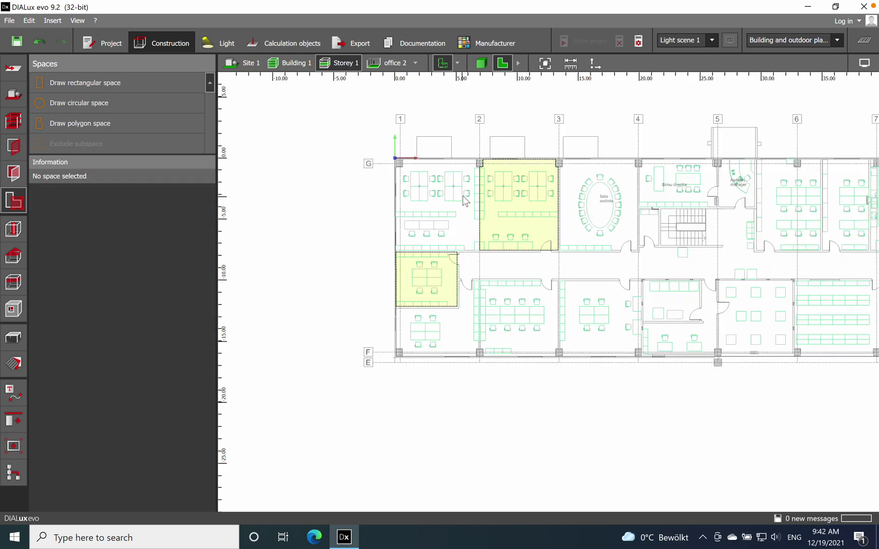
Step: View office 2 on its own and return to the floor plan of Storey 1
left_click(397, 62)
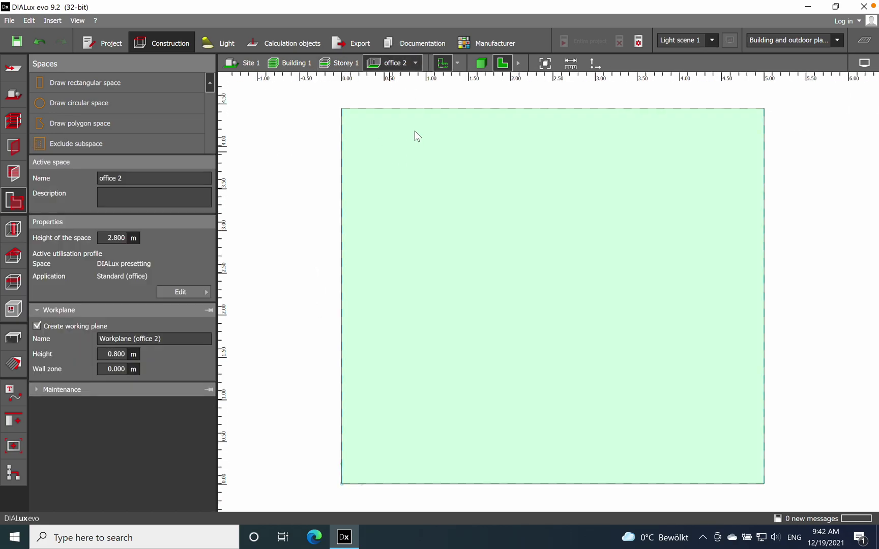
left_click(336, 62)
left_click(308, 265)
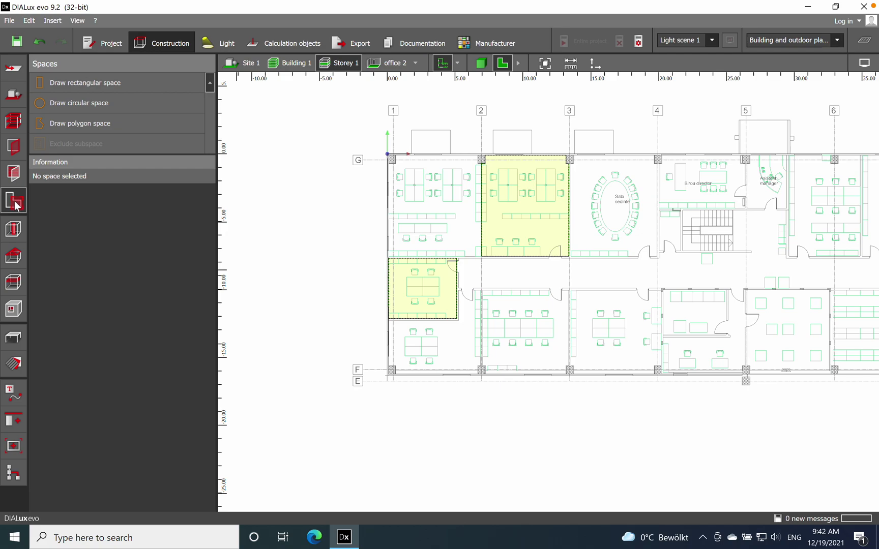
Step: Place a standard window in office 1's outer wall, over the window drawn between axes 2 and 3
left_click(15, 148)
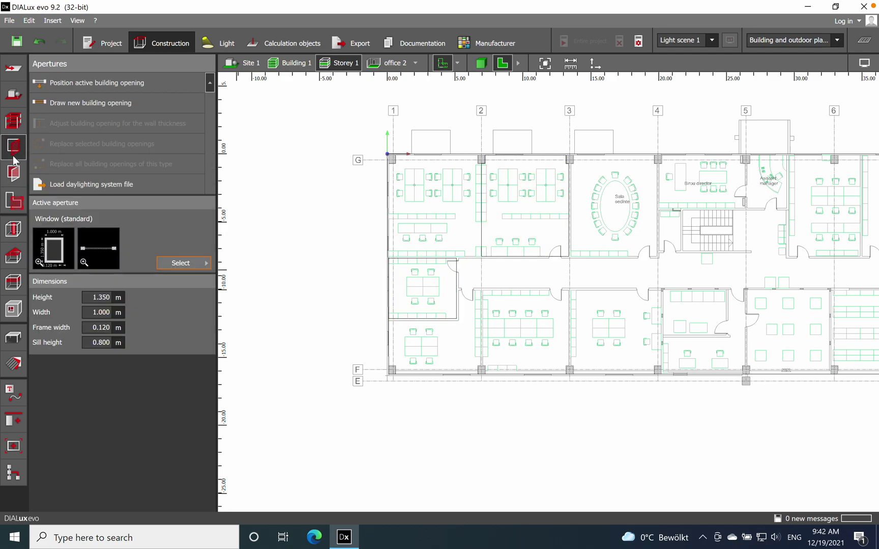
scroll(530, 180, "up", 10)
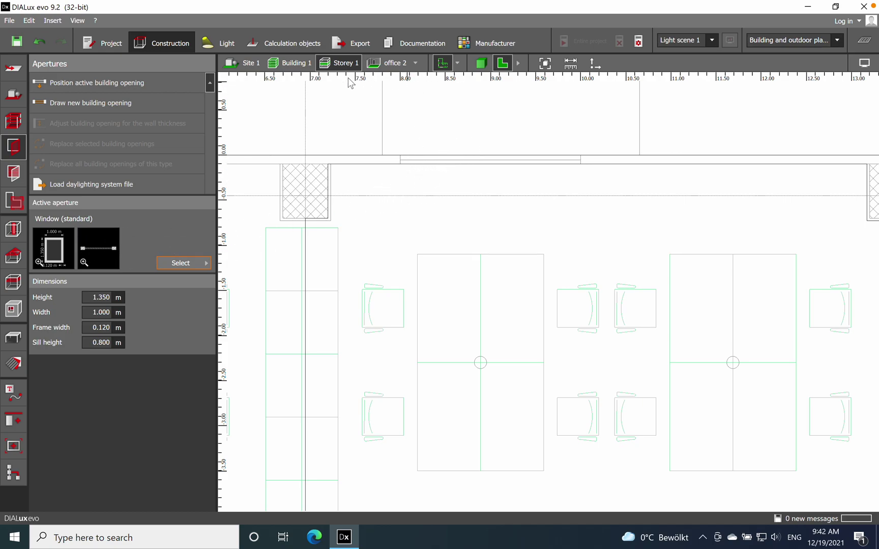
scroll(366, 133, "up", 2)
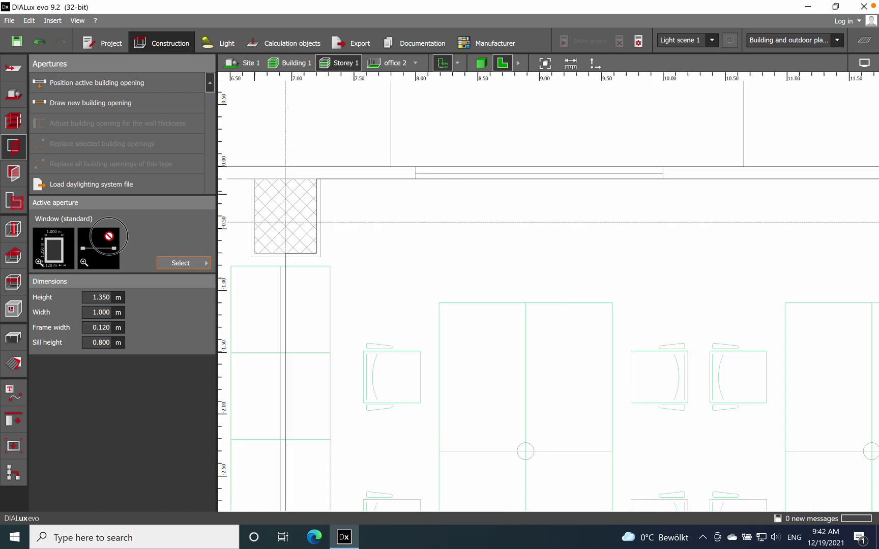
left_click(471, 175)
Step: Scale the office 1 window to 2.050 m wide, ending at the far edge of the window drawn in the plan
right_click(530, 176)
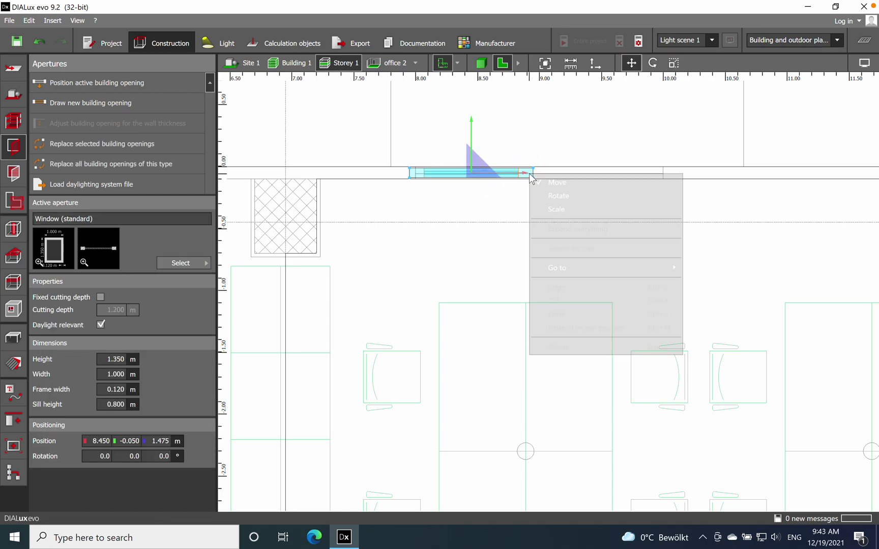
left_click(543, 203)
left_click_drag(534, 180, 660, 176)
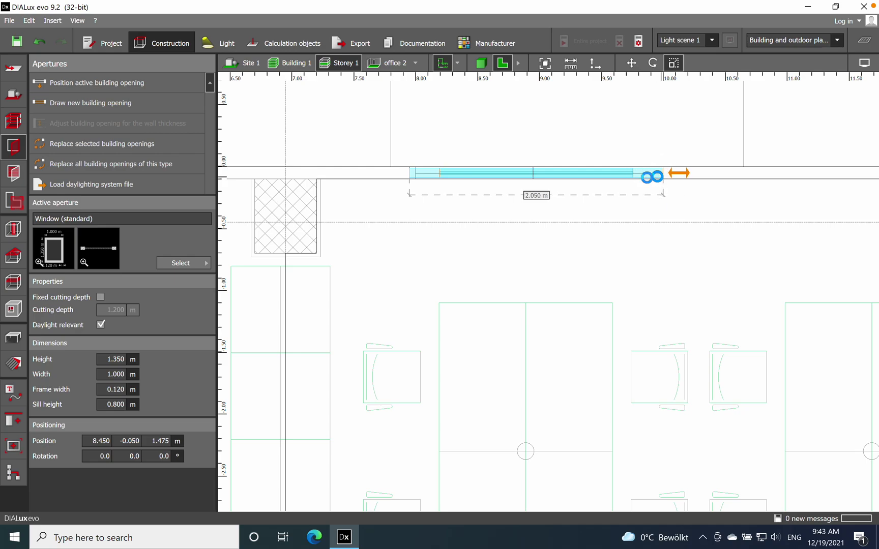
right_click(457, 179)
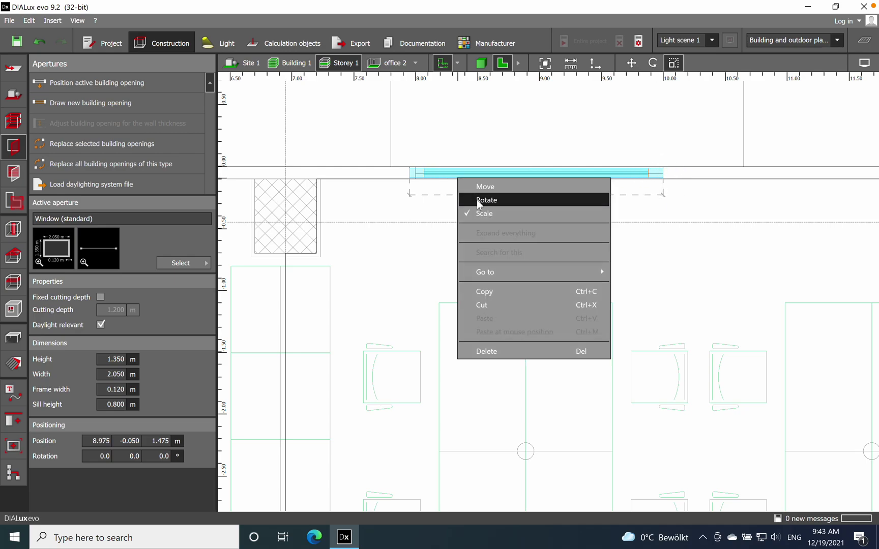
left_click(415, 179)
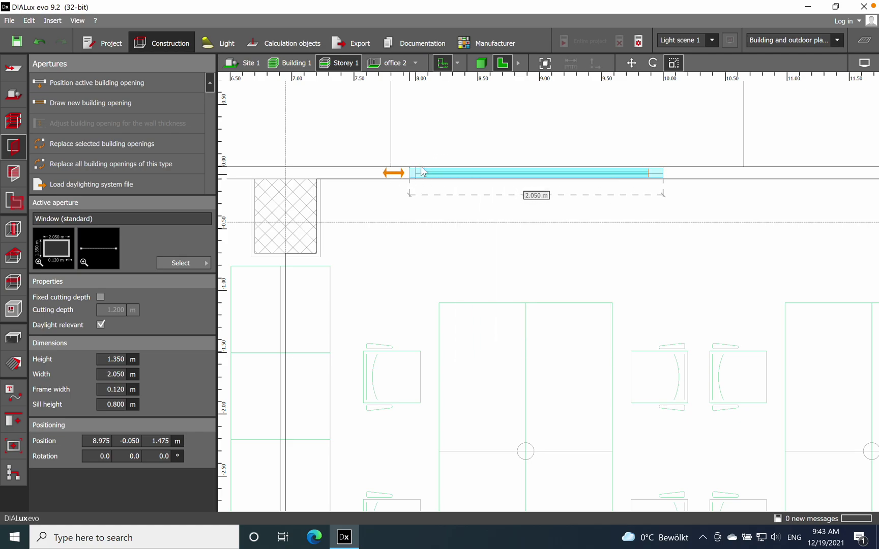
Step: Display the storey in 3D, examine the office 1 window, and return to the floor plan view
left_click(482, 63)
left_click(430, 330)
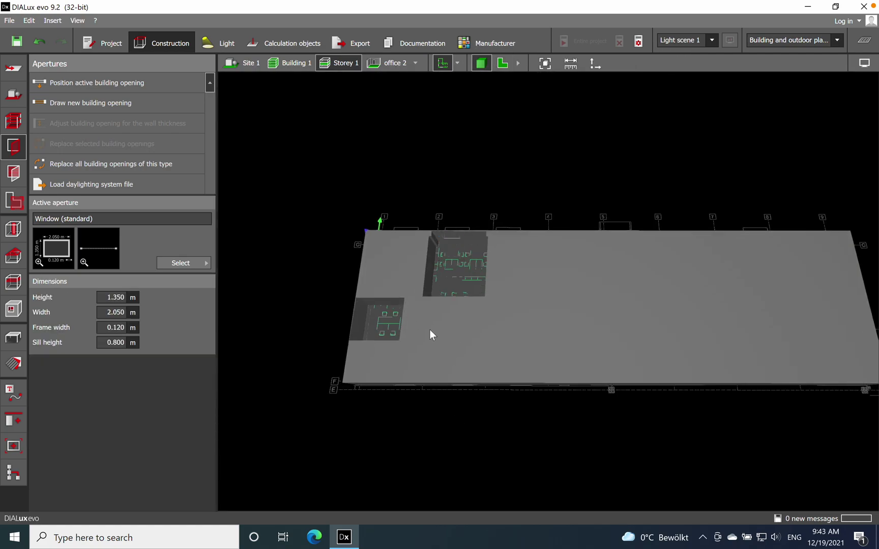
scroll(418, 279, "up", 5)
left_click_drag(536, 261, 503, 272)
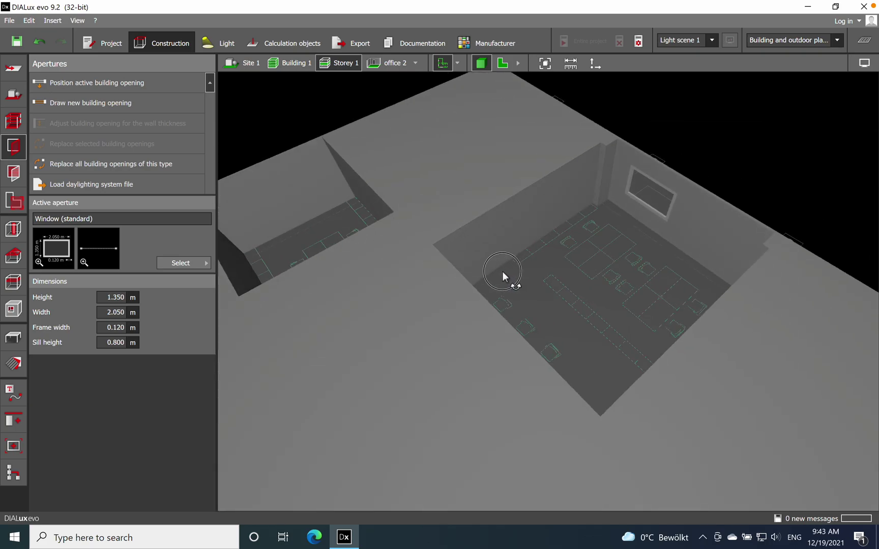
left_click(502, 63)
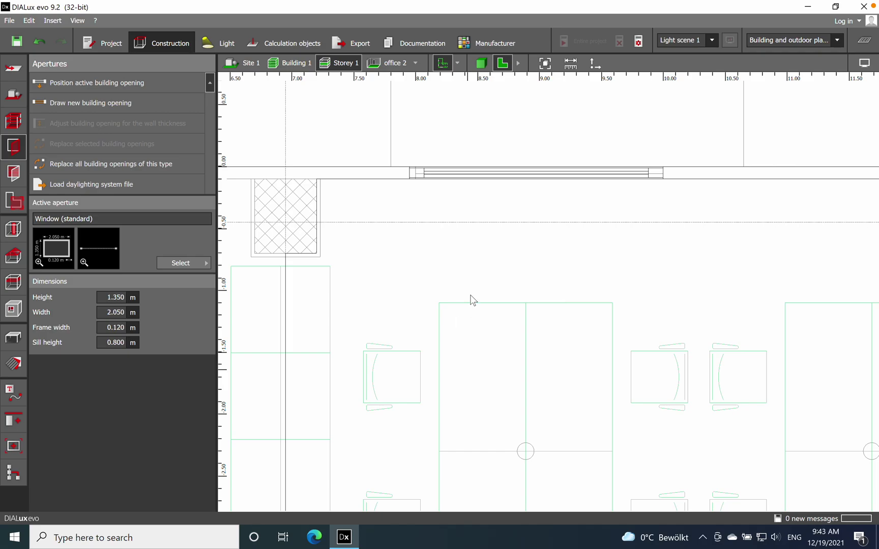
Step: Place a 2.050 m wide standard window in office 2's outer wall along axis 1
scroll(469, 298, "down", 3)
right_click_drag(542, 327, 442, 224)
right_click_drag(464, 312, 588, 261)
scroll(314, 329, "up", 6)
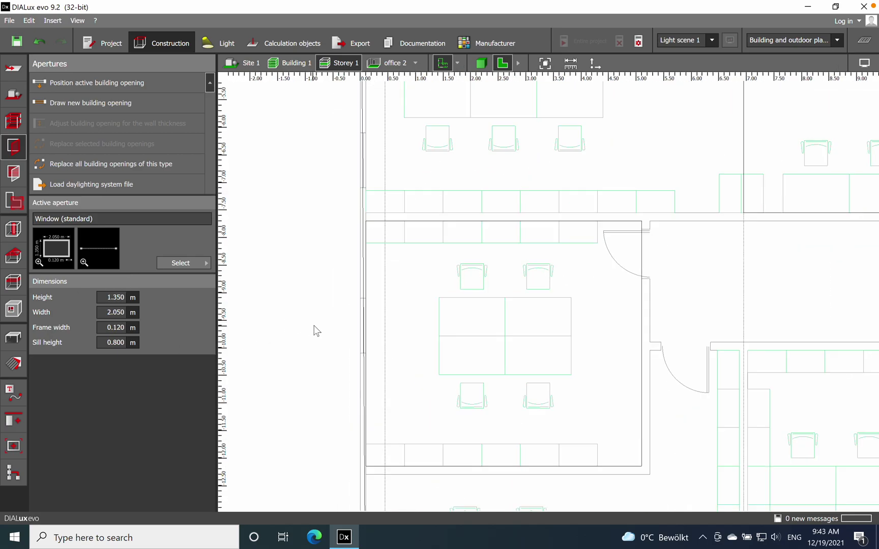
left_click_drag(97, 249, 375, 338)
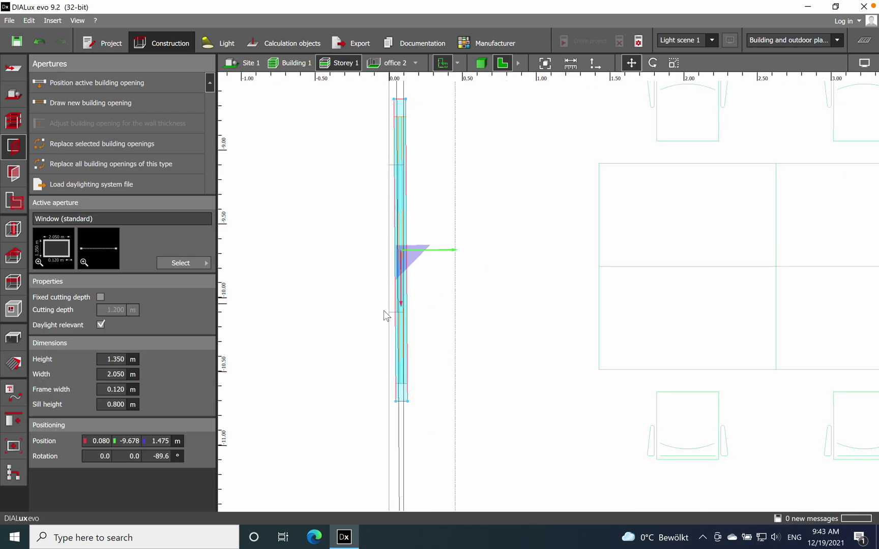
Step: Scale the office 2 window from both ends to about 1.09 m wide, following the window drawn in the plan
right_click(403, 294)
left_click(448, 328)
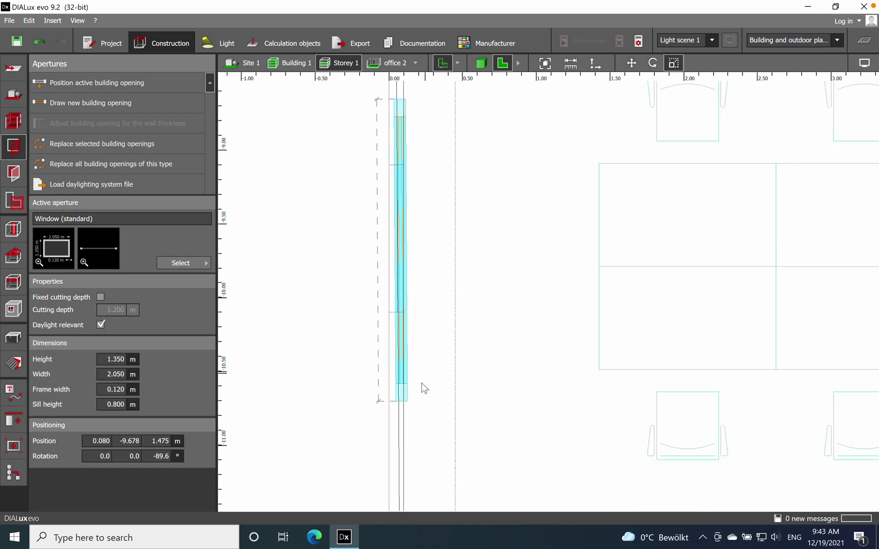
left_click_drag(402, 404, 405, 324)
middle_click_drag(479, 224, 481, 277)
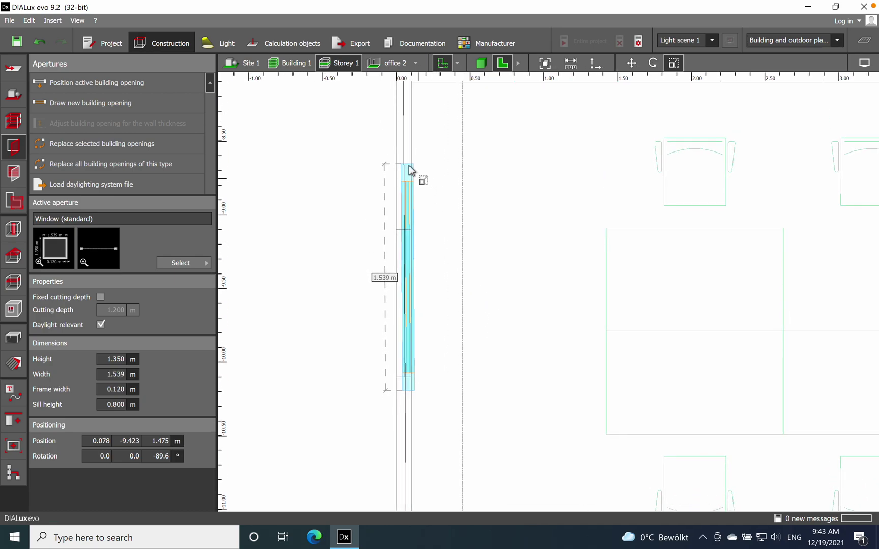
left_click_drag(406, 163, 399, 233)
scroll(300, 290, "down", 5)
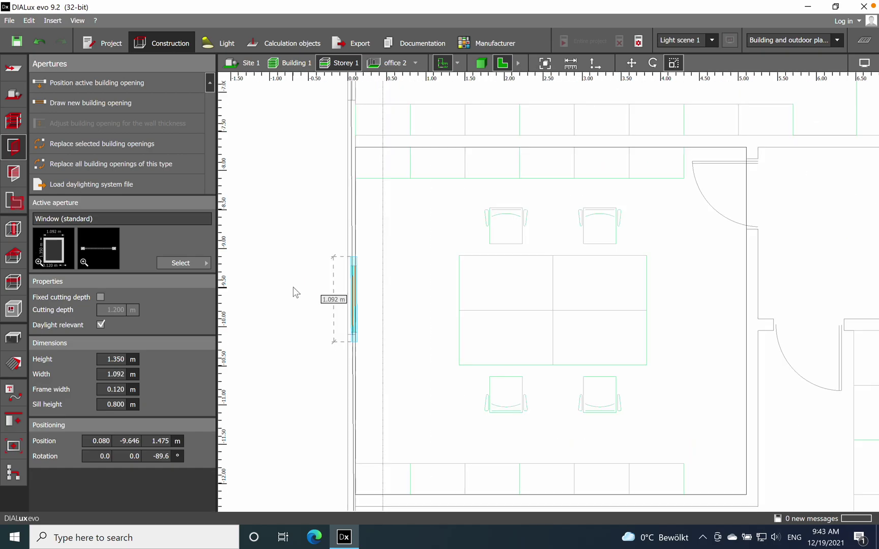
scroll(543, 241, "down", 3)
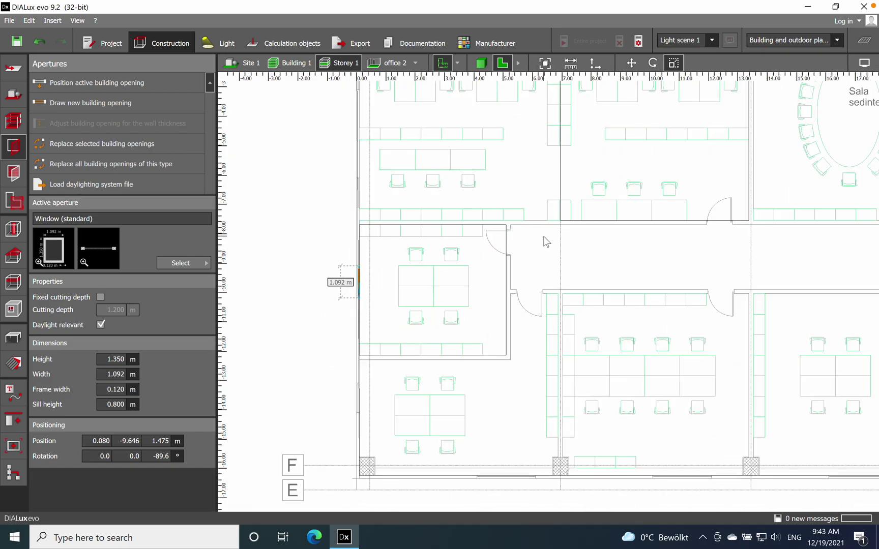
middle_click_drag(610, 243, 590, 266)
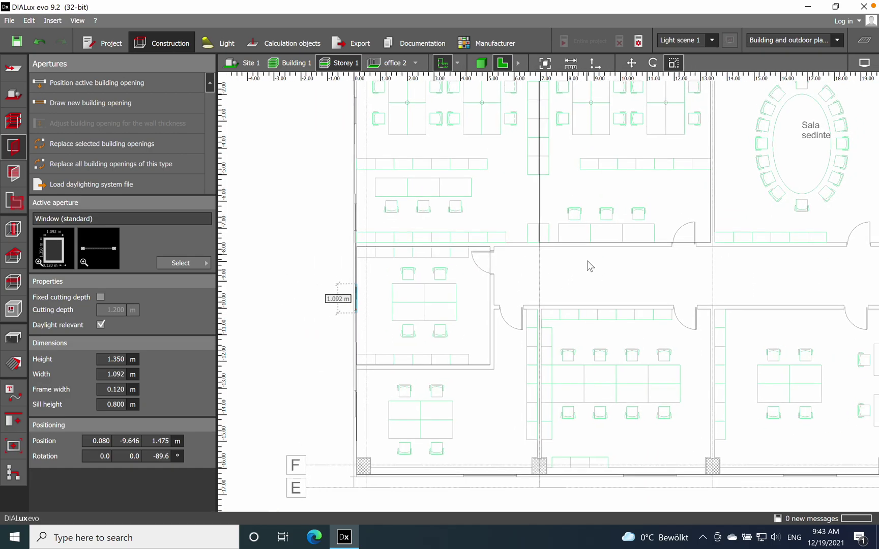
Step: Choose the standard door, 2.000 m high and 0.900 m wide, and place it at office 2's doorway to the corridor
left_click(188, 265)
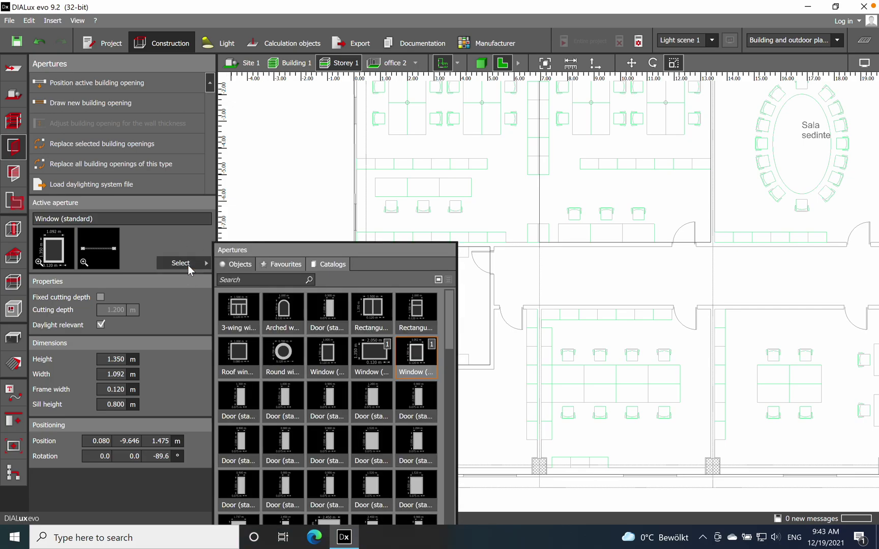
left_click(342, 308)
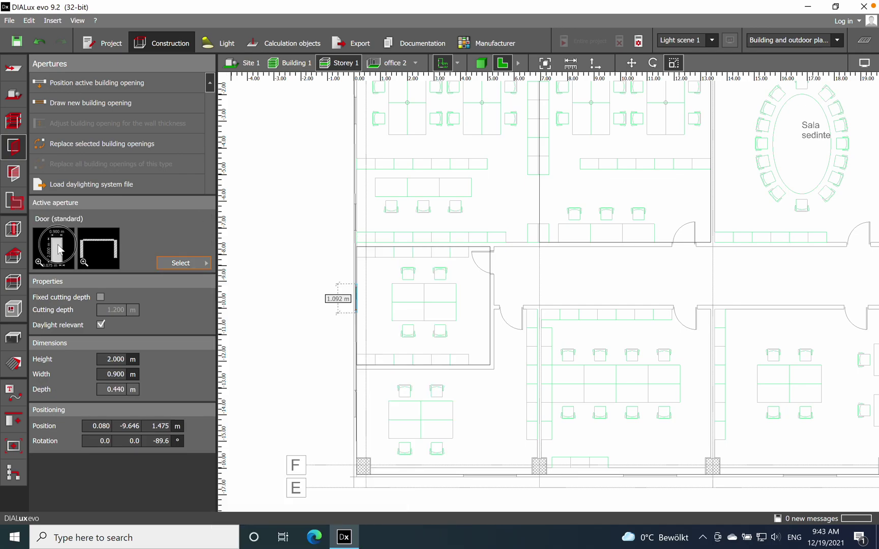
left_click(495, 279)
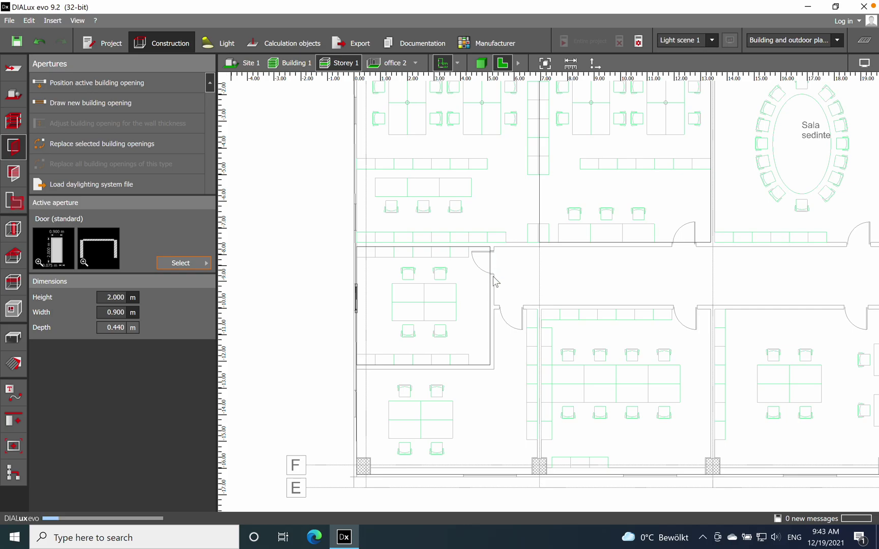
scroll(511, 280, "down", 5)
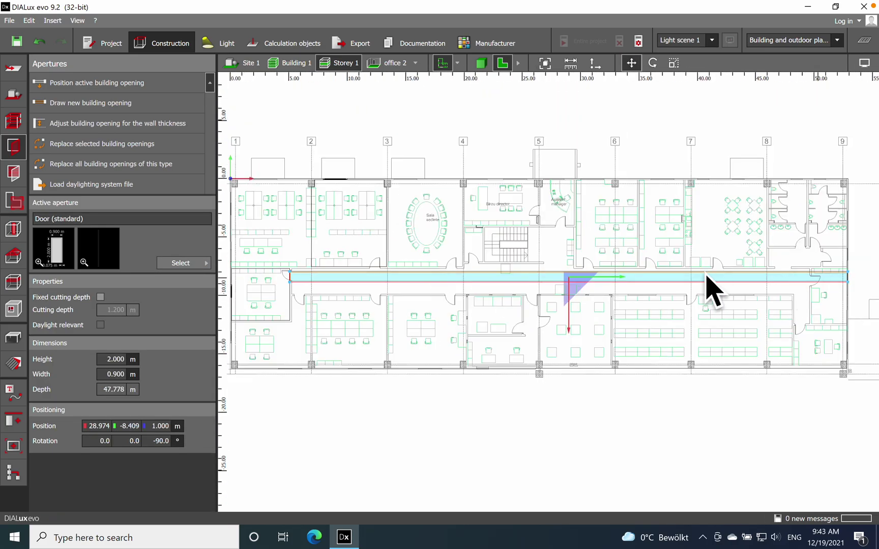
scroll(383, 256, "down", 1)
Step: Try to rotate office 2's corridor door with the rotation handle in the floor plan
scroll(382, 255, "up", 5)
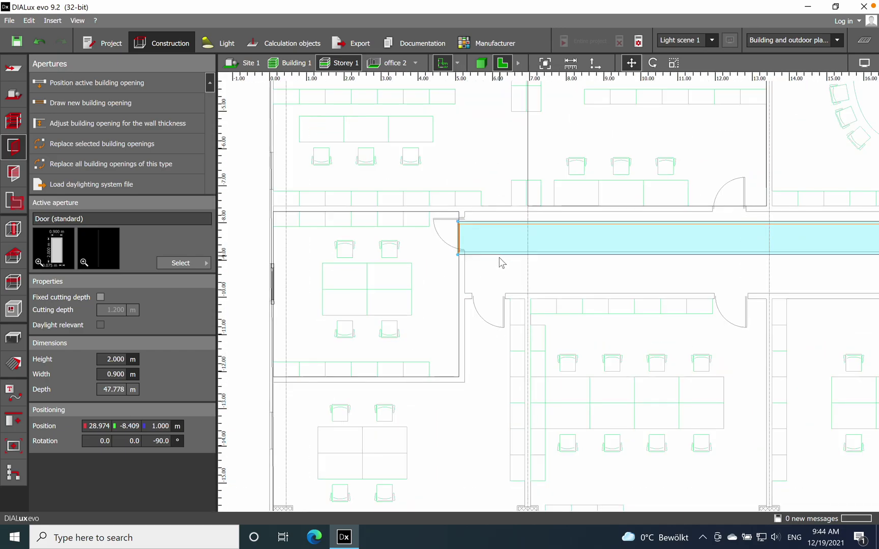
scroll(407, 225, "up", 4)
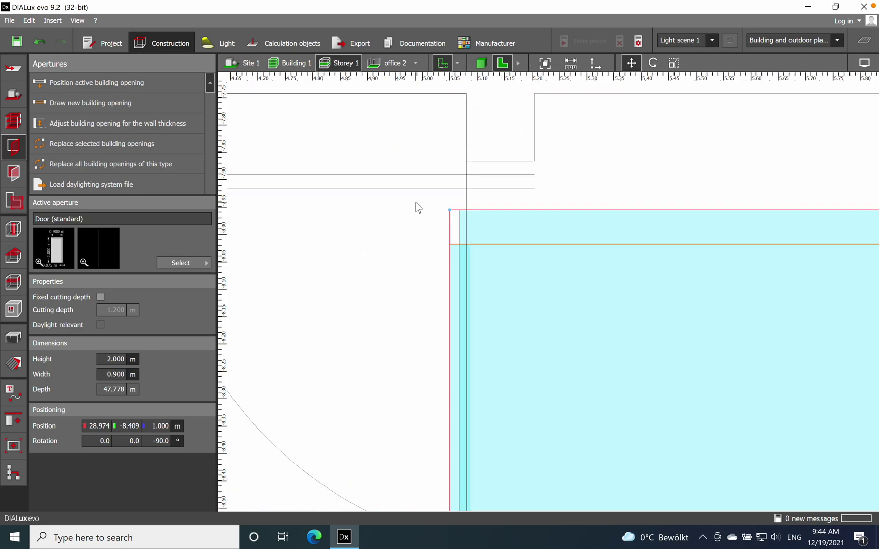
right_click(442, 331)
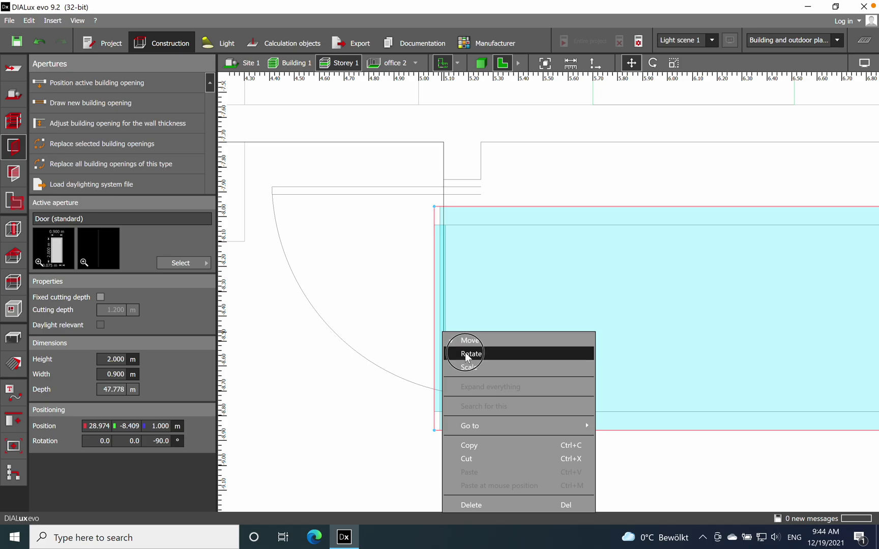
left_click(465, 352)
scroll(398, 291, "down", 2)
scroll(398, 290, "down", 1)
right_click(412, 304)
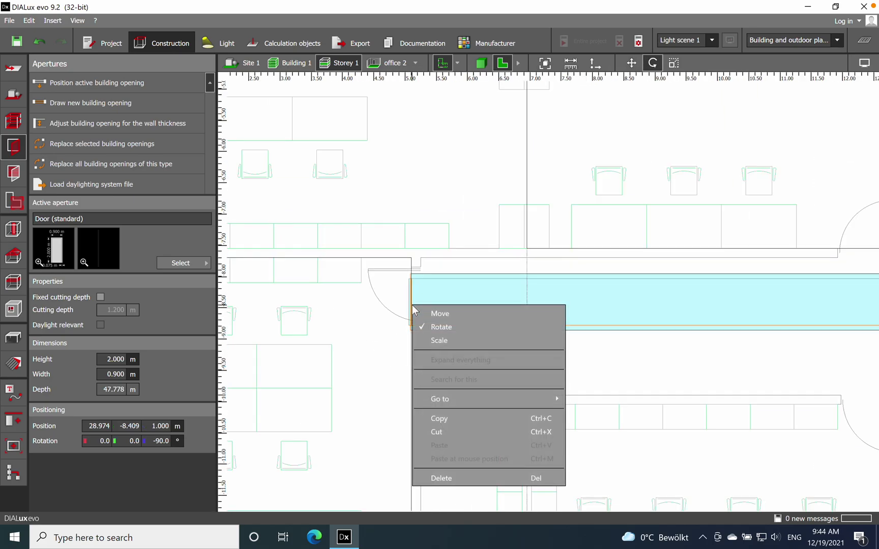
key("Escape")
scroll(348, 297, "down", 10)
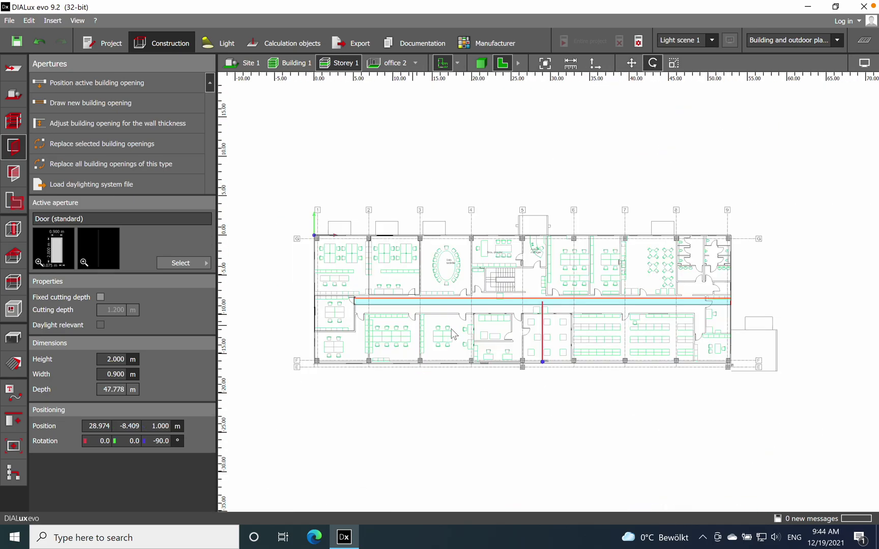
mouse_move(544, 368)
left_mouse_down()
mouse_move(486, 256)
mouse_move(288, 284)
mouse_move(506, 329)
mouse_move(558, 375)
mouse_move(544, 378)
left_mouse_up()
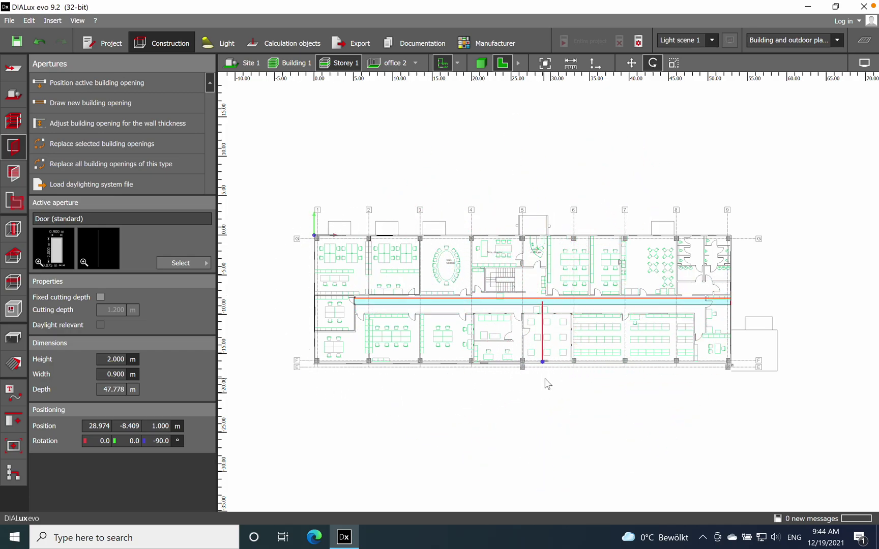
Step: Delete the door opening that extends from office 2 along the whole corridor
right_click(552, 302)
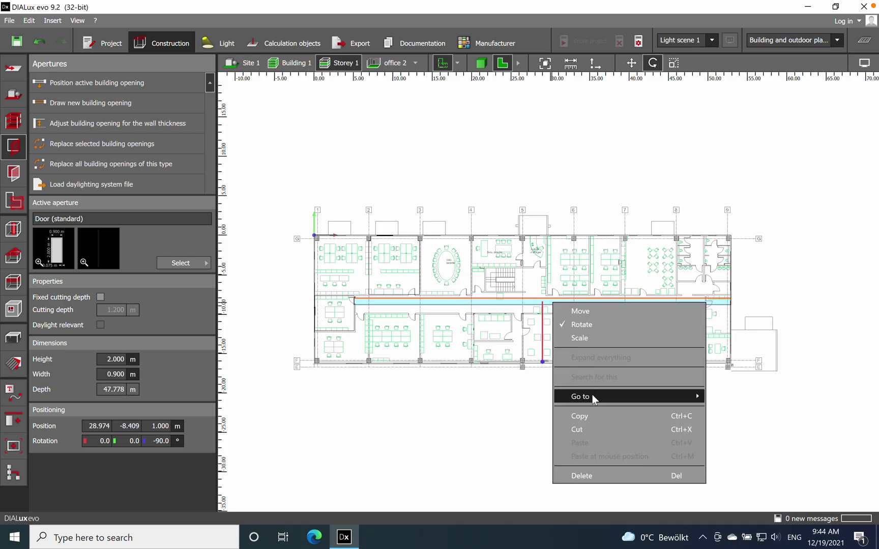
left_click(581, 475)
Step: Place the standard door again at office 2's doorway to the corridor
scroll(383, 368, "up", 5)
scroll(349, 231, "up", 2)
middle_click_drag(350, 231, 469, 243)
scroll(389, 249, "up", 5)
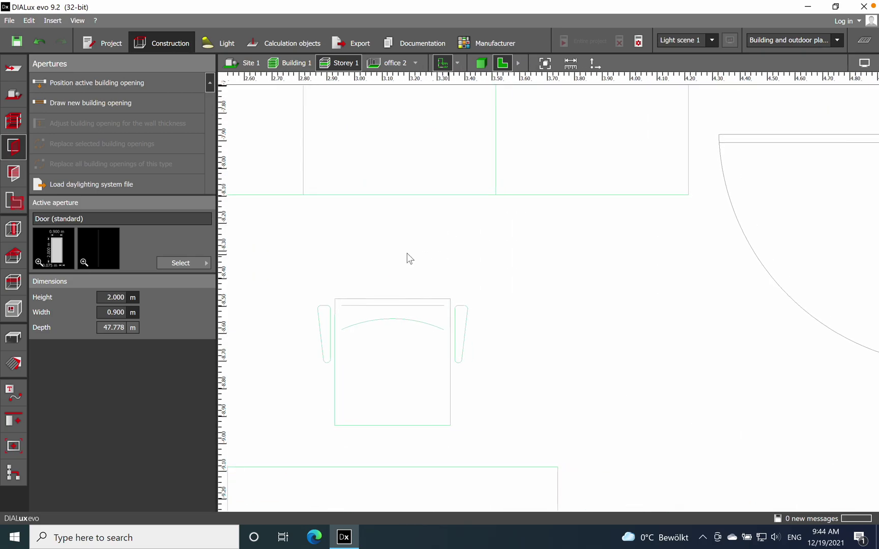
scroll(378, 254, "down", 5)
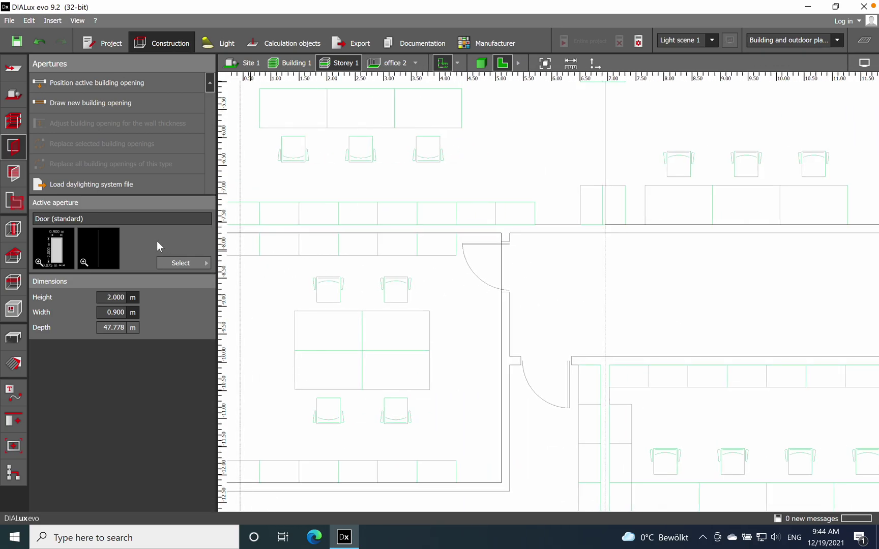
left_click_drag(56, 248, 504, 276)
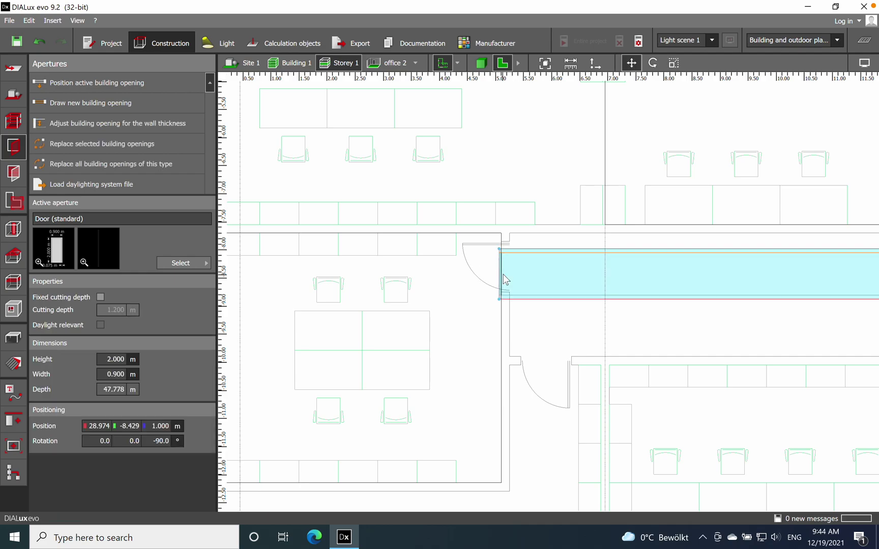
Step: Try rotating the office 2 door to 90° and to 180° about its vertical axis
left_click(159, 441)
left_click(137, 441)
left_click(159, 441)
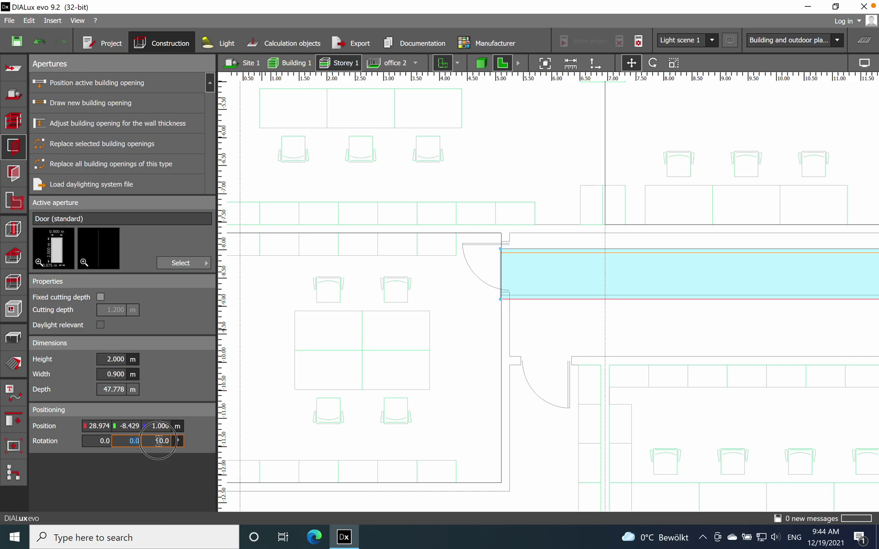
left_click(163, 442)
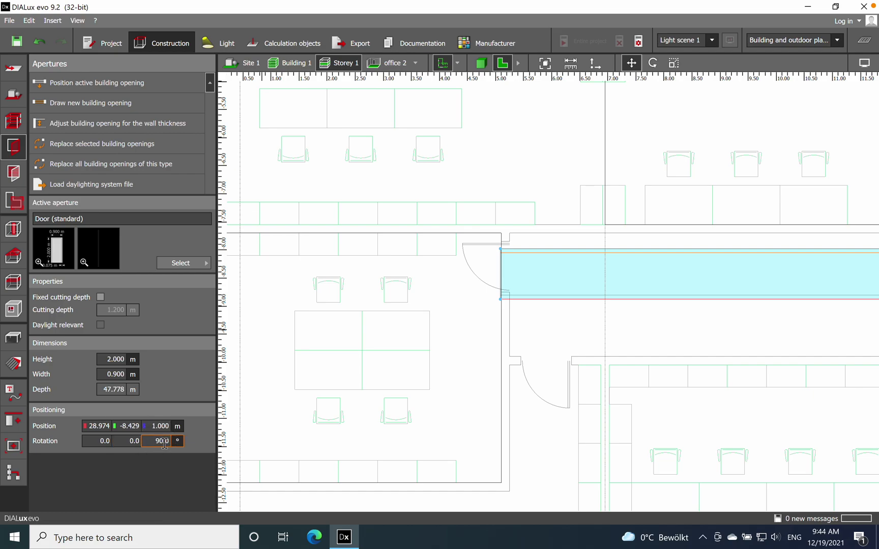
left_click(134, 441)
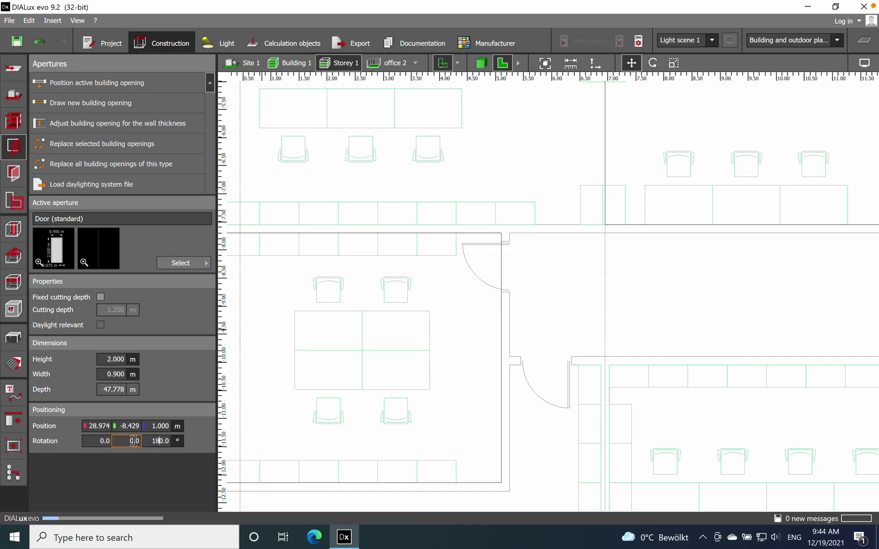
scroll(318, 369, "down", 5)
scroll(318, 369, "up", 3)
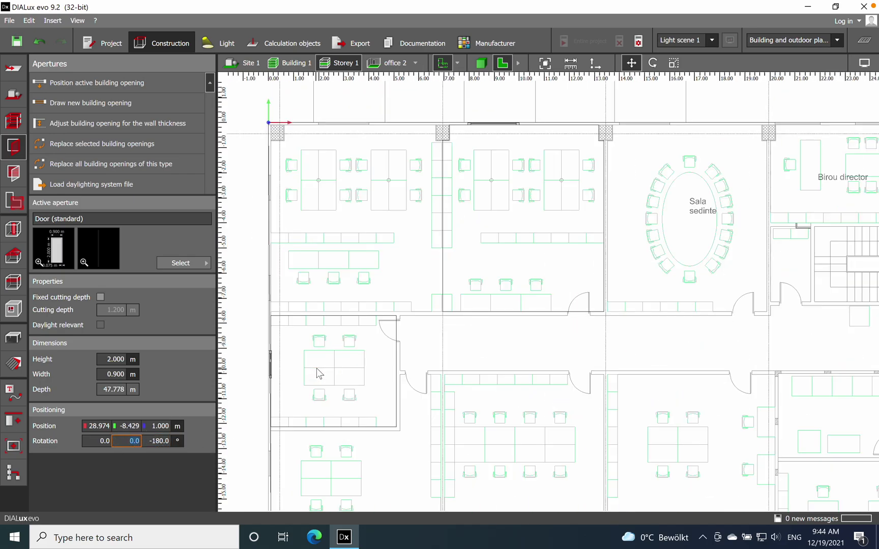
Step: Delete the rotated door that crosses the building between axes 5 and 6
scroll(317, 366, "down", 2)
scroll(506, 319, "up", 1)
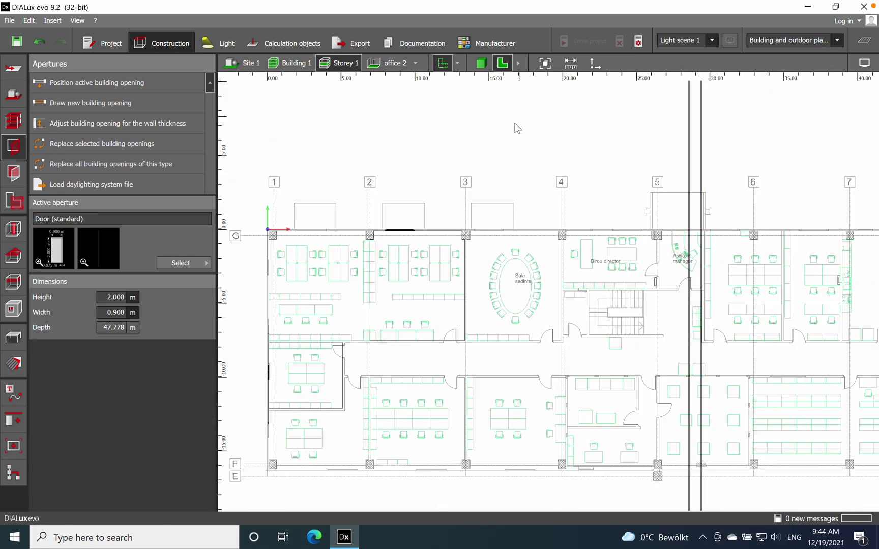
right_click(698, 359)
left_click(715, 346)
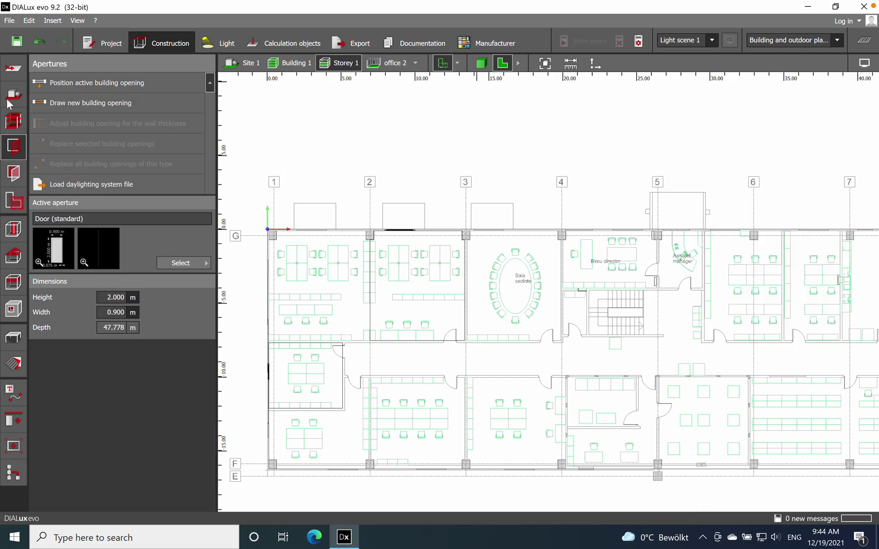
Step: Draw a closed indoor contour for the corridor, 2.200 m wide and 14.700 m long, from office 2's wall to axis 4
left_click(14, 121)
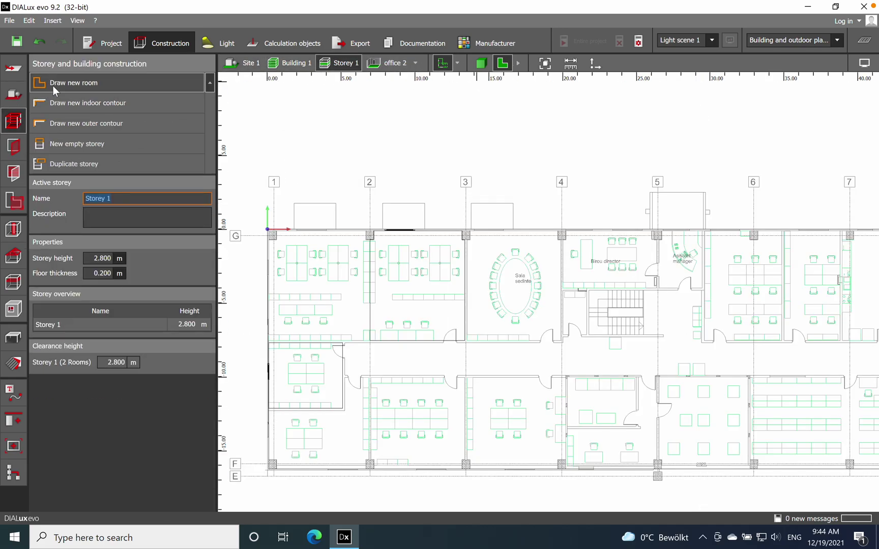
left_click(41, 102)
scroll(351, 366, "up", 6)
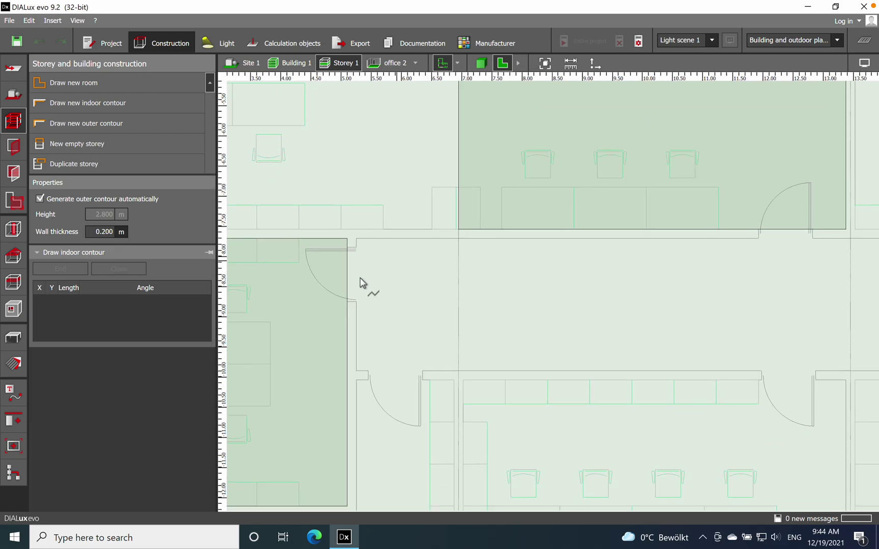
left_click(357, 239)
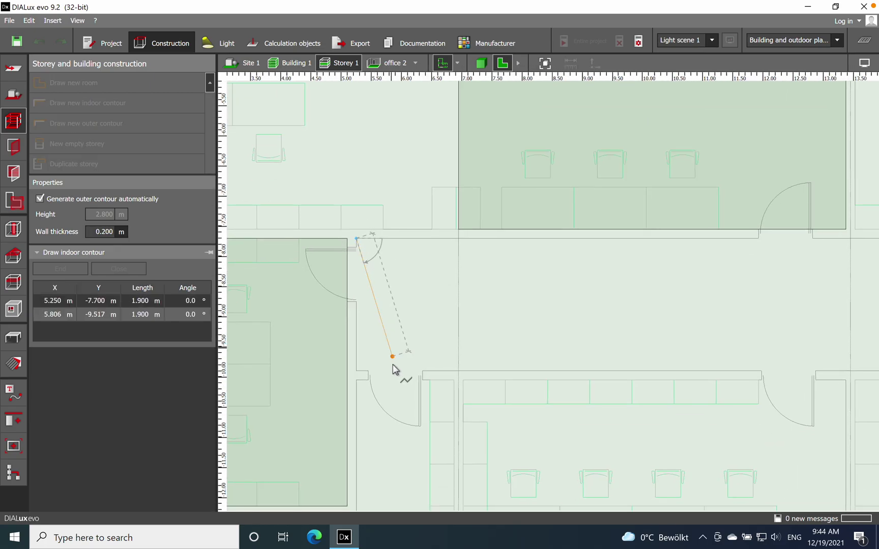
left_click(356, 372)
scroll(324, 343, "down", 2)
scroll(324, 344, "down", 4)
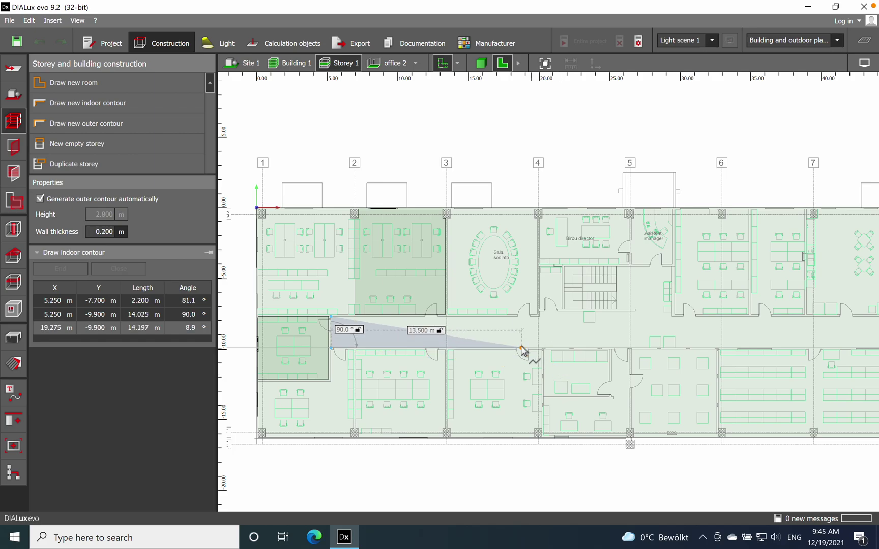
scroll(508, 356, "up", 4)
left_click(572, 351)
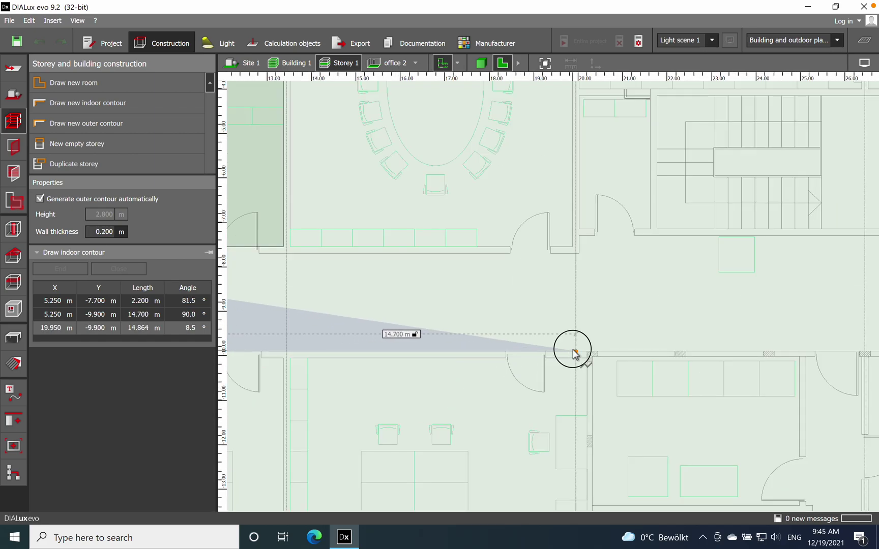
left_click(573, 254)
left_click(118, 269)
Step: Place the 0.900 m wide standard door in the wall between office 2 and the new corridor room
scroll(508, 267, "down", 5)
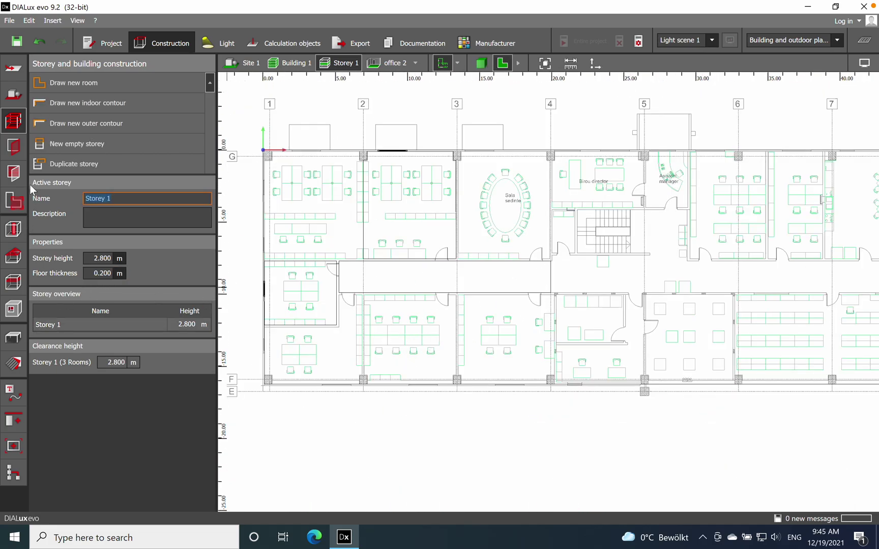
left_click(15, 148)
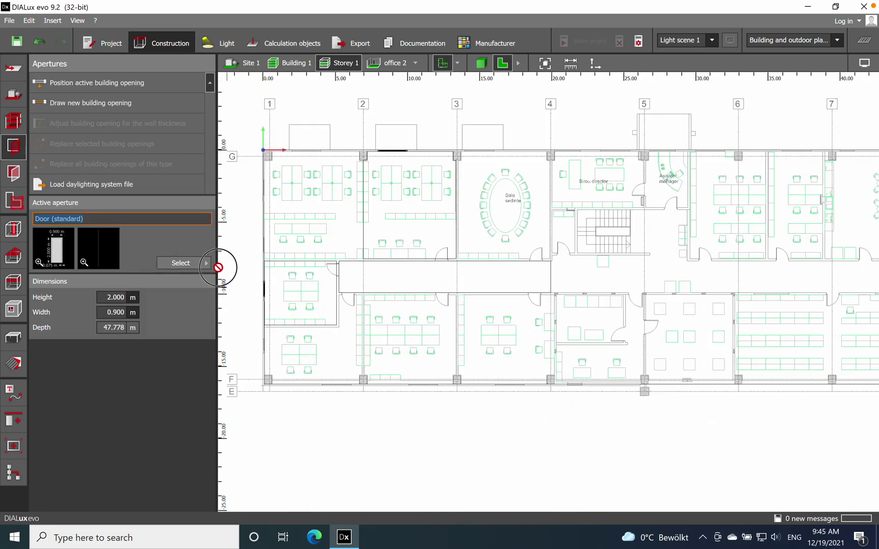
left_click(337, 271)
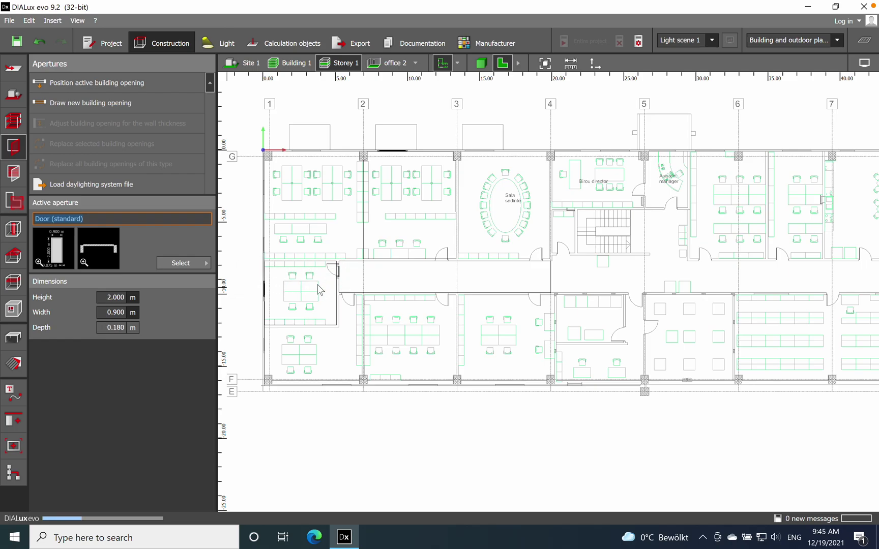
Step: Move the office 2 door along its wall to line up with the doorway drawn in the plan
scroll(392, 278, "up", 10)
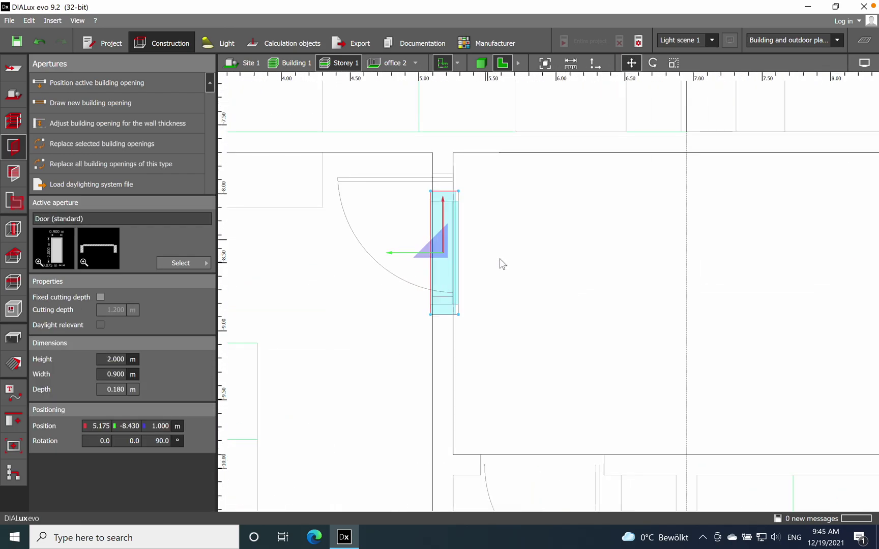
right_click(447, 253)
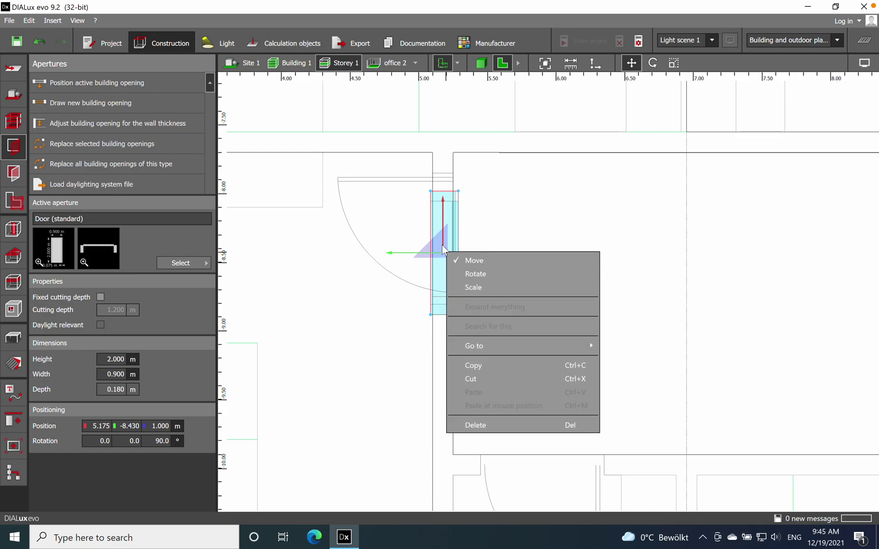
right_click(443, 249)
left_click(463, 257)
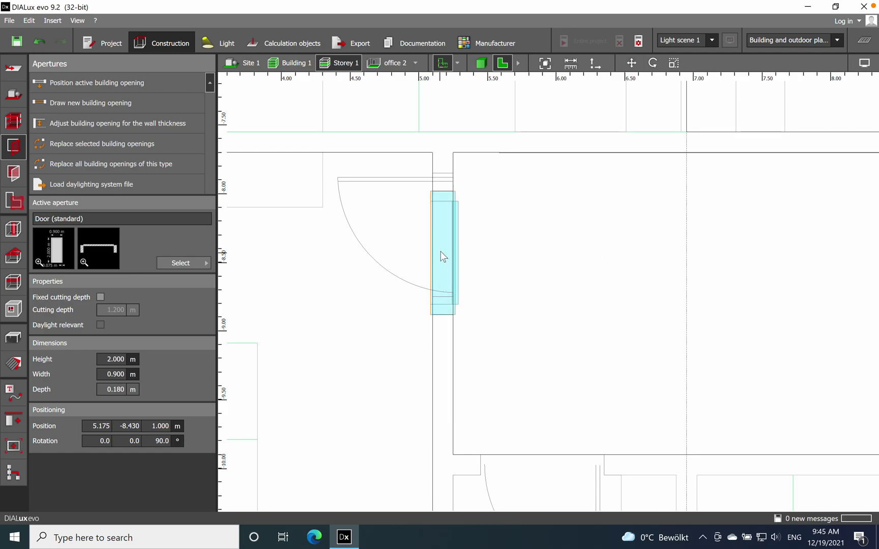
right_click(449, 249)
left_click(471, 255)
left_click_drag(443, 245, 447, 240)
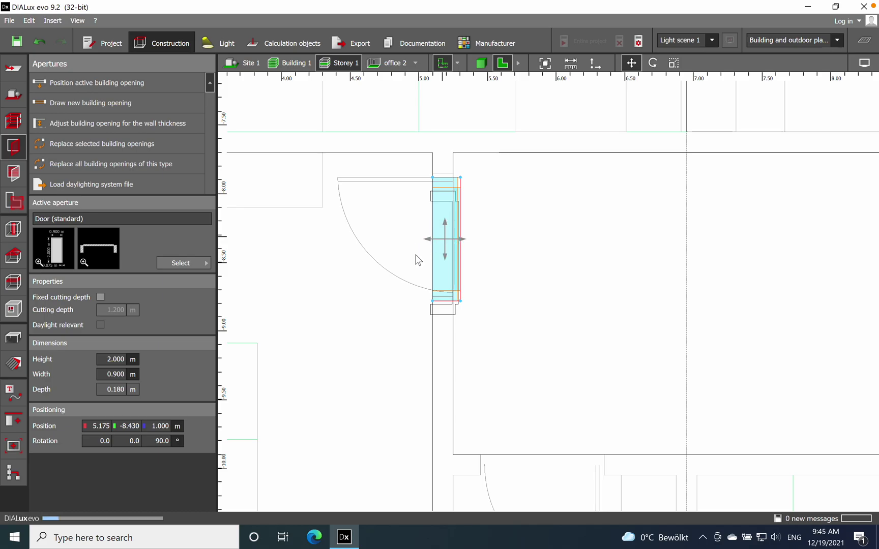
left_click(351, 322)
Step: Display the storey in 3D and examine office 2's door from inside the room and from the corridor
left_click(481, 63)
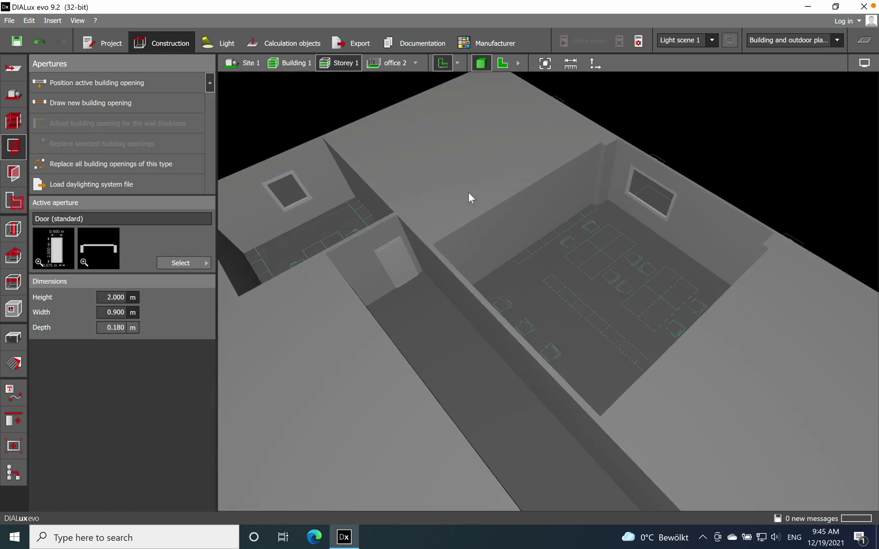
scroll(393, 322, "up", 3)
scroll(509, 369, "down", 3)
right_click_drag(529, 372, 580, 368)
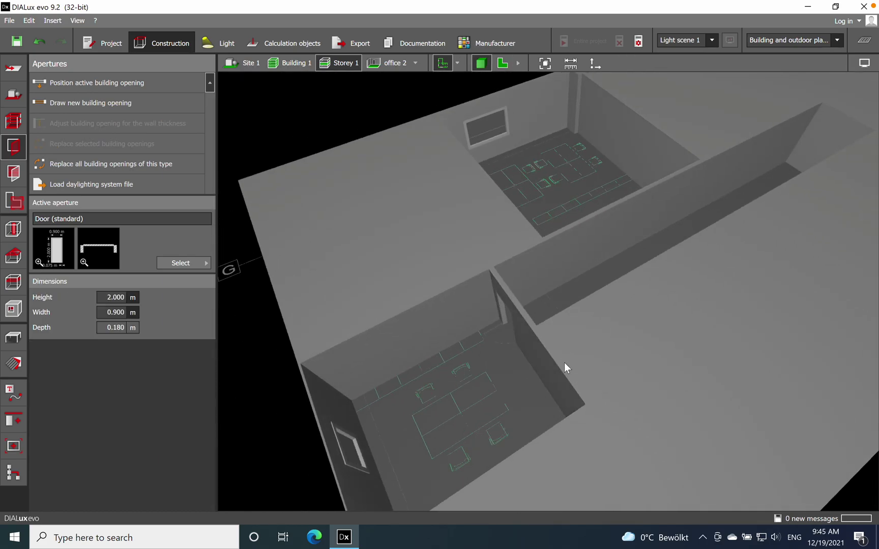
scroll(472, 399, "up", 3)
scroll(581, 317, "up", 2)
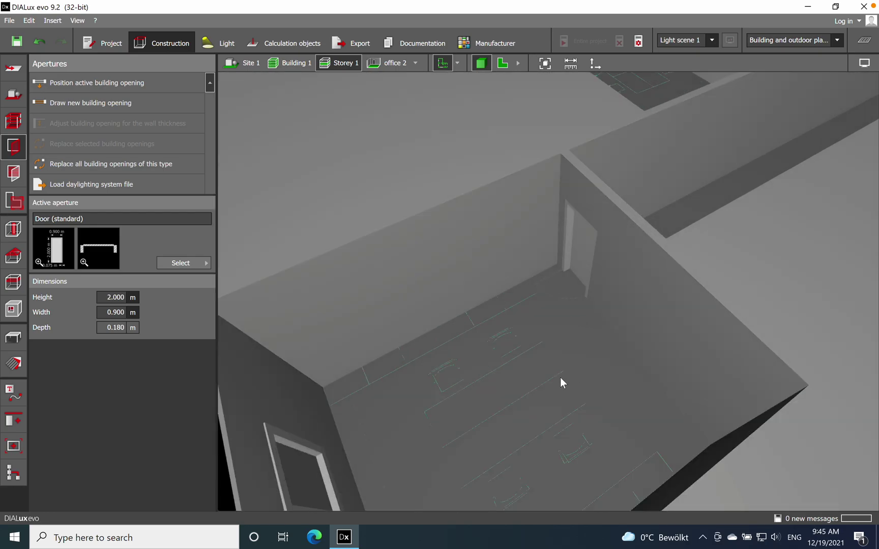
scroll(560, 379, "down", 3)
right_click_drag(553, 384, 607, 368)
scroll(520, 405, "down", 2)
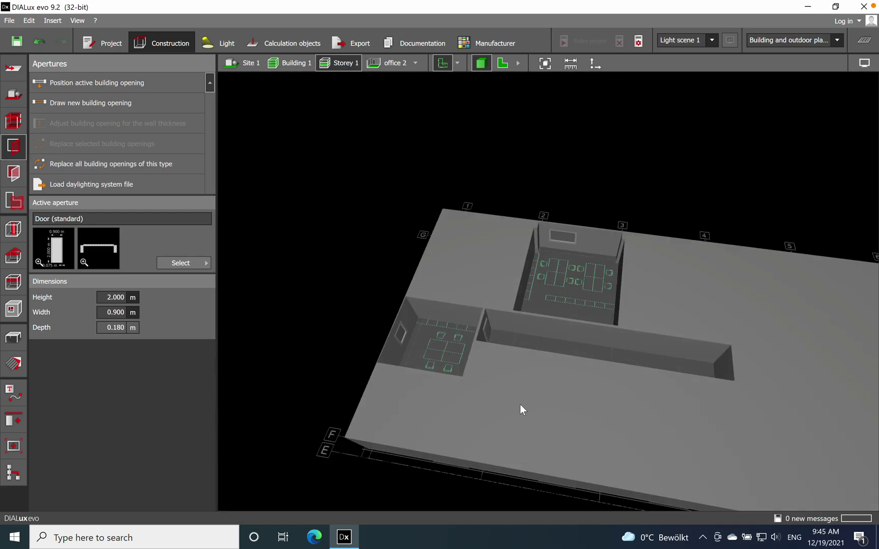
right_click_drag(519, 405, 524, 329)
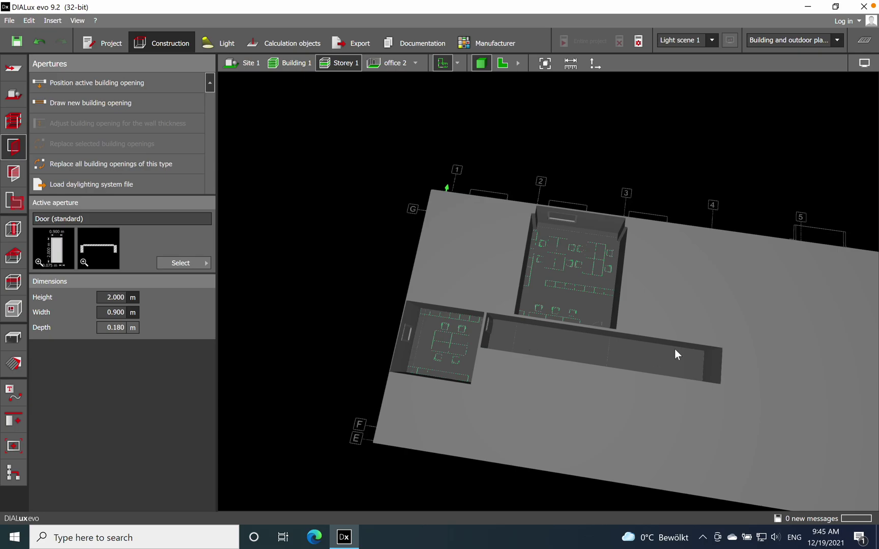
Step: Place a 0.900 m wide standard door at the drawn doorway in the wall between the axis 2–3 office and the corridor
left_click(502, 62)
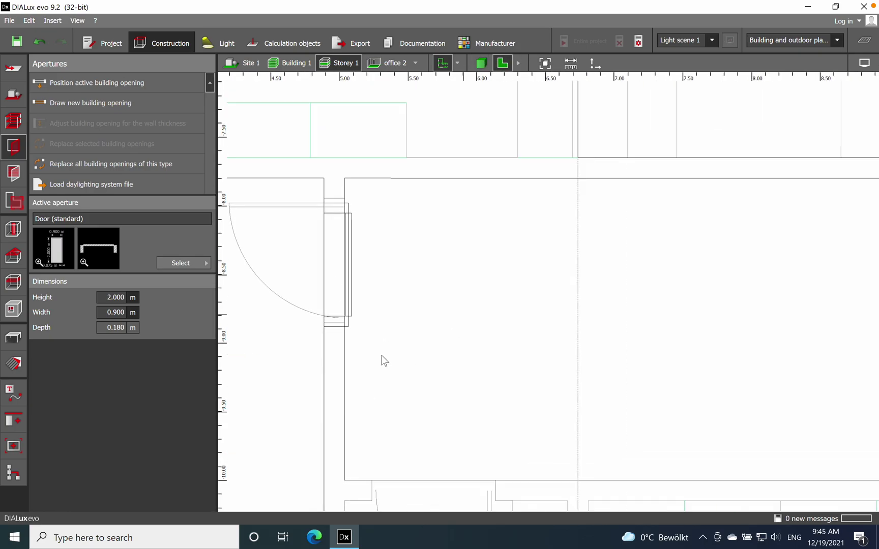
scroll(537, 345, "down", 3)
scroll(410, 298, "up", 5)
scroll(461, 291, "up", 3)
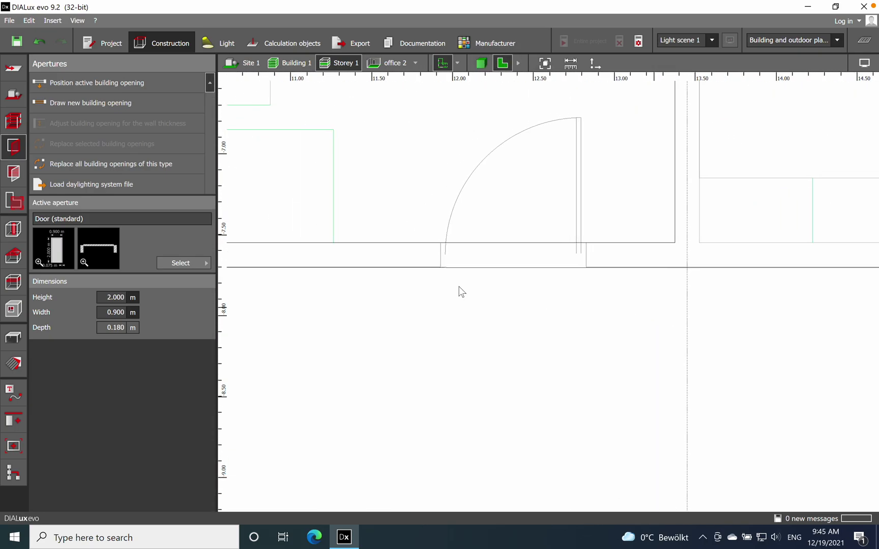
left_click(509, 258)
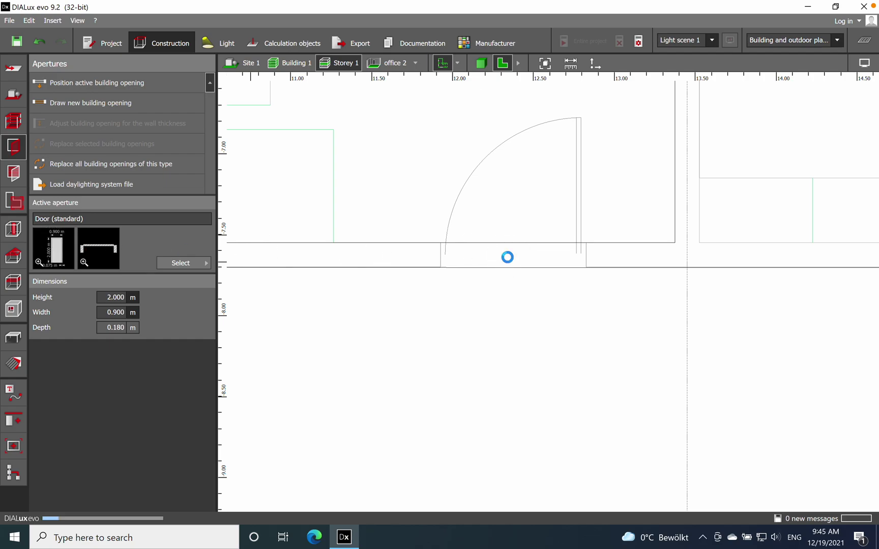
left_click(498, 295)
scroll(496, 285, "down", 2)
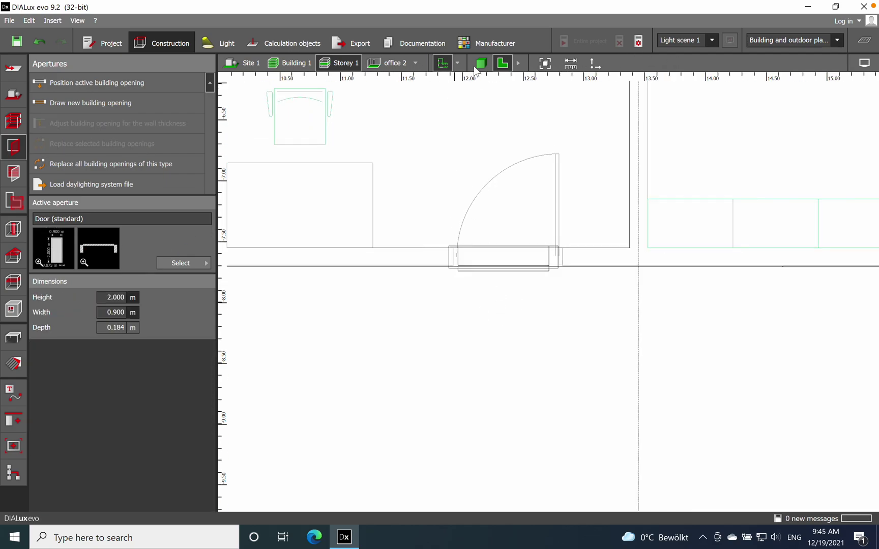
Step: Display the storey in 3D and examine the new door between the axis 2–3 office and the corridor
left_click(481, 62)
middle_click_drag(531, 181, 581, 278)
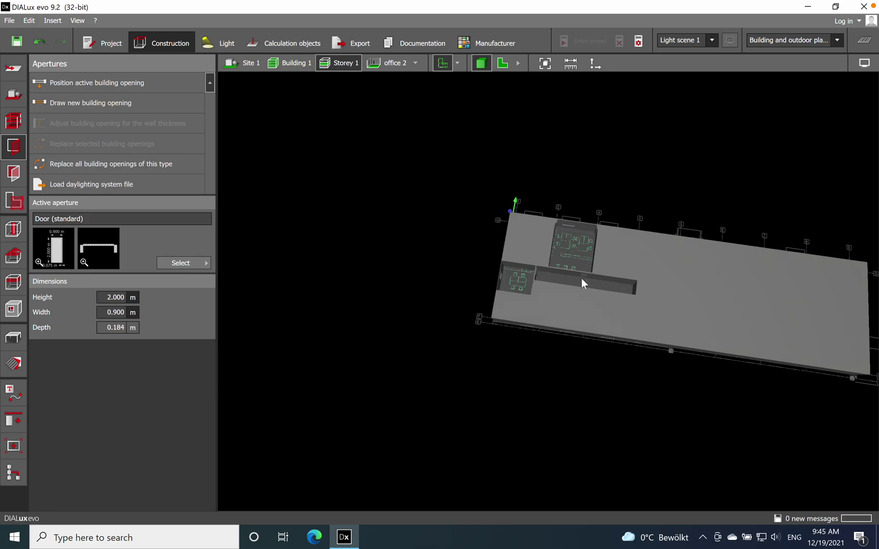
scroll(542, 302, "up", 5)
middle_click_drag(543, 302, 633, 202)
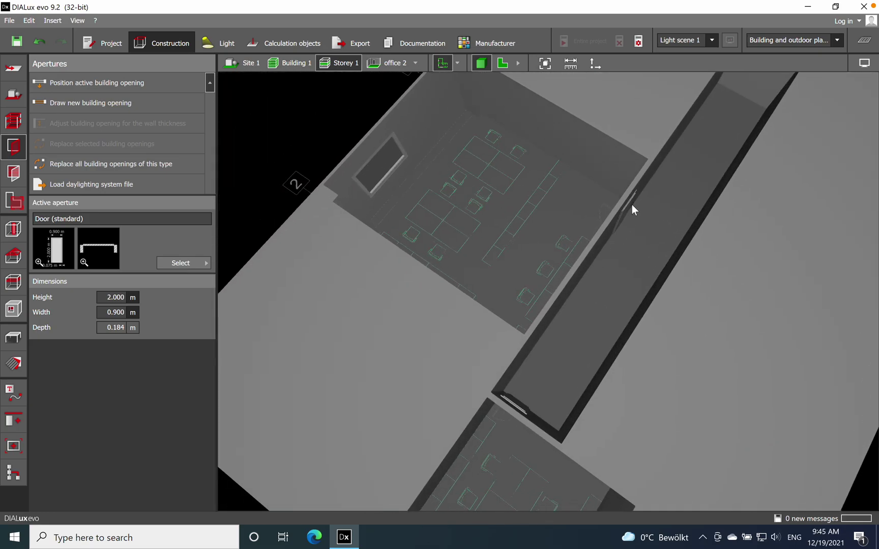
scroll(587, 235, "down", 3)
middle_click_drag(588, 235, 452, 357)
left_click(500, 63)
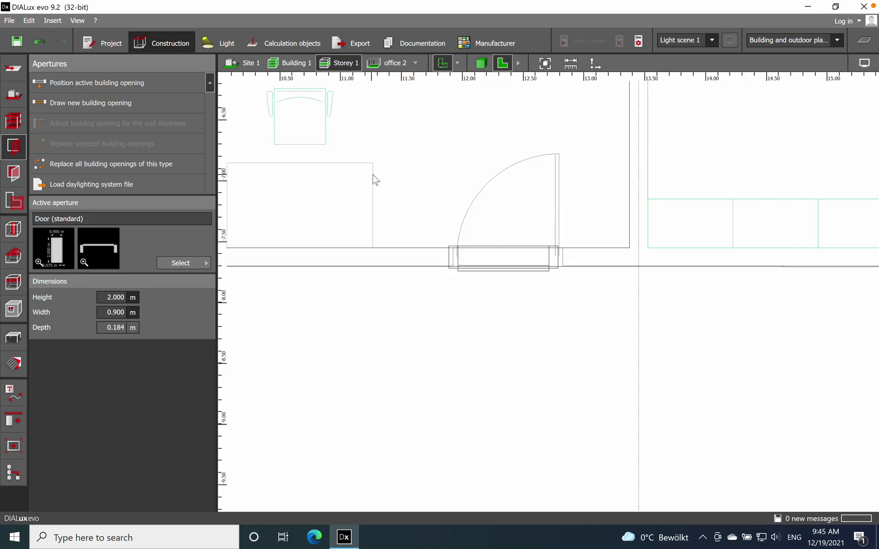
Step: Choose the 140x60 delta table from the furniture catalogue and place it on a drawn desk in the axis 2–3 office
scroll(564, 238, "down", 6)
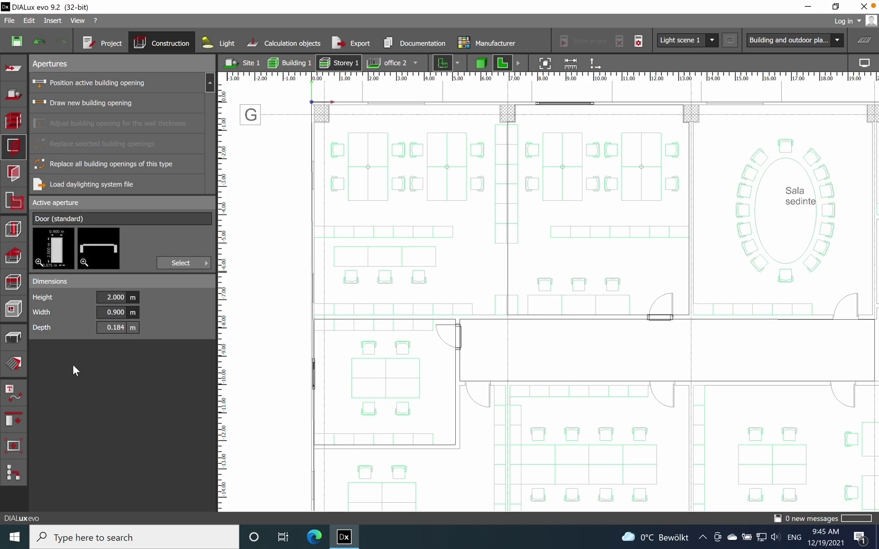
left_click(15, 364)
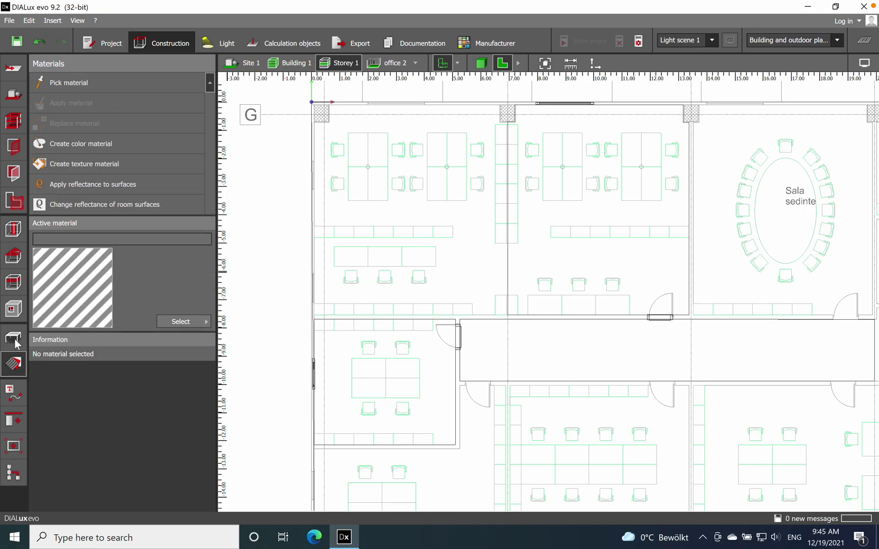
left_click(14, 339)
left_click(15, 363)
left_click(13, 340)
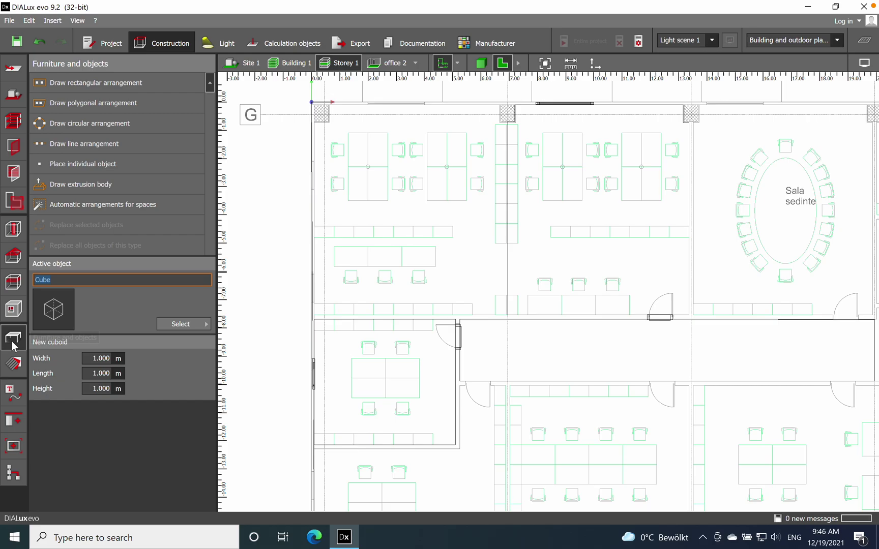
left_click(179, 325)
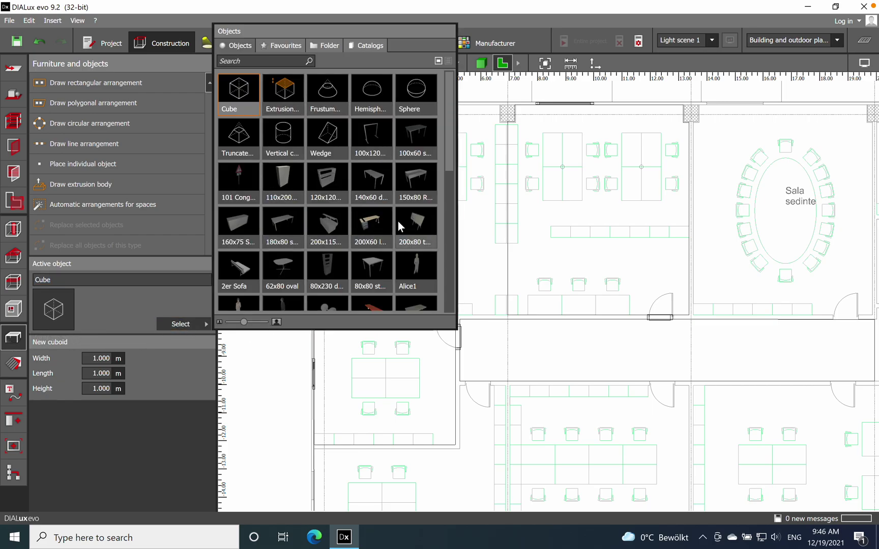
left_click(374, 182)
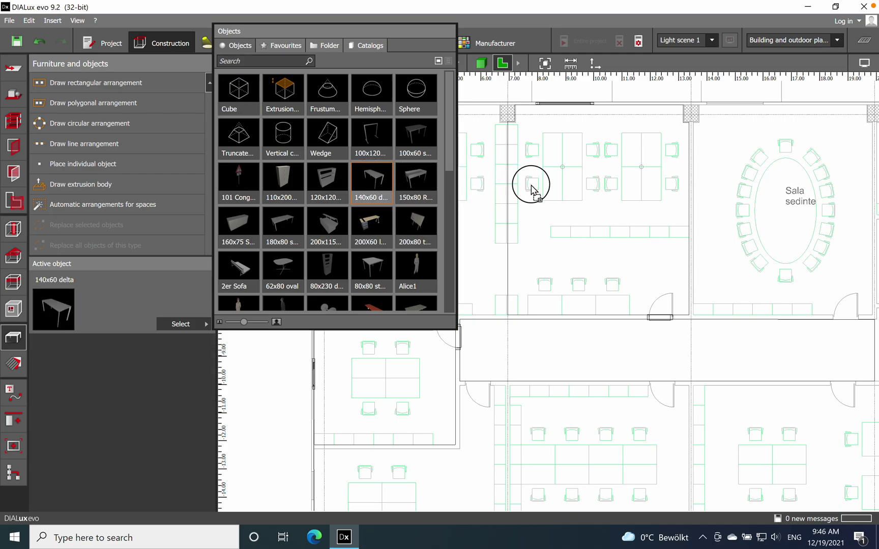
left_click(553, 188)
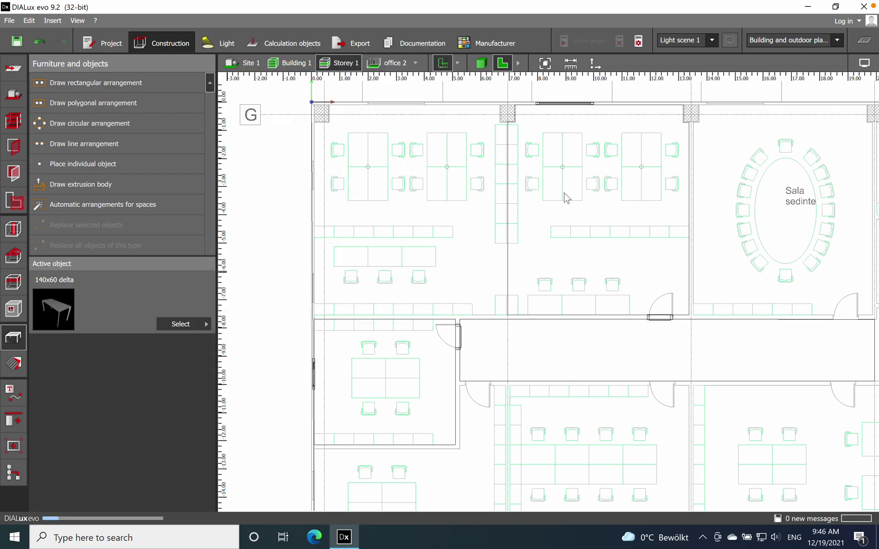
Step: Scale the table lengthwise from both ends to 1.200 m to match the drawn desk
scroll(560, 201, "up", 5)
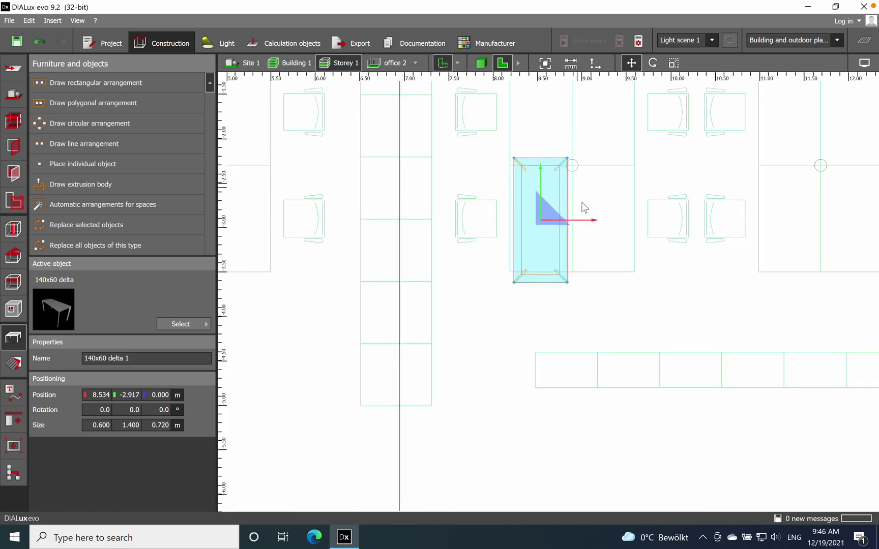
right_click(549, 206)
left_click(559, 234)
left_click_drag(545, 163, 544, 171)
right_click(542, 188)
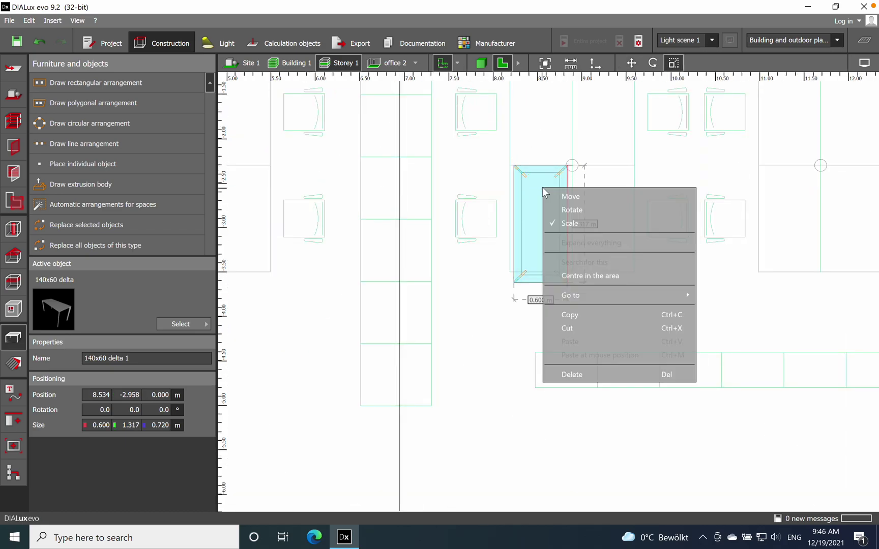
left_click(541, 220)
left_click(542, 221)
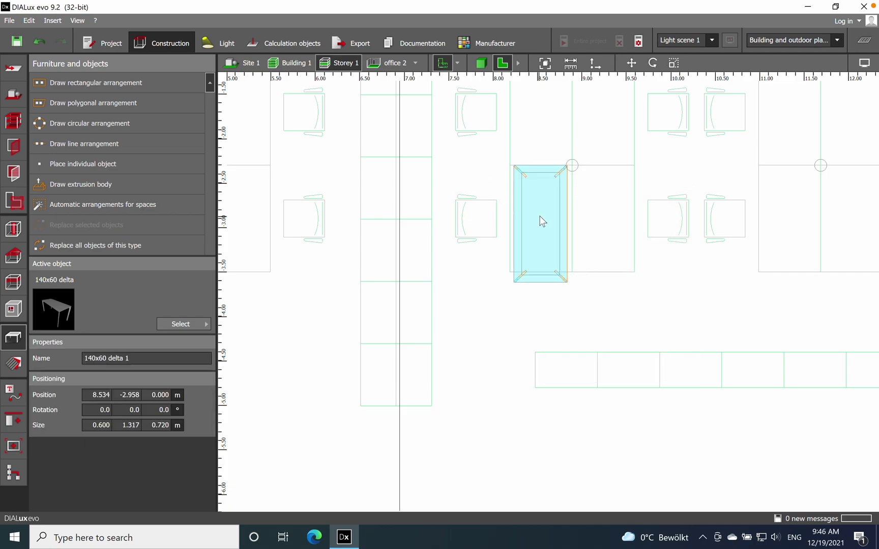
right_click(543, 221)
left_click(570, 249)
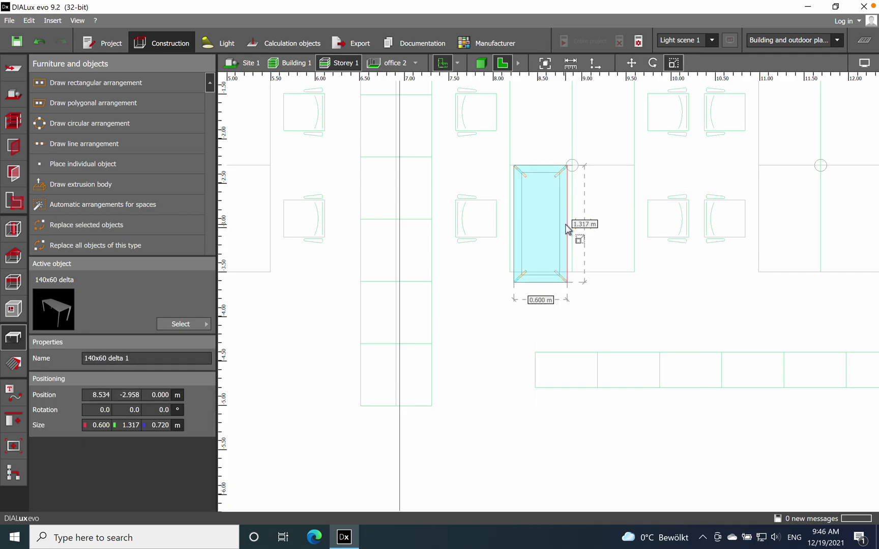
left_click_drag(549, 283, 539, 274)
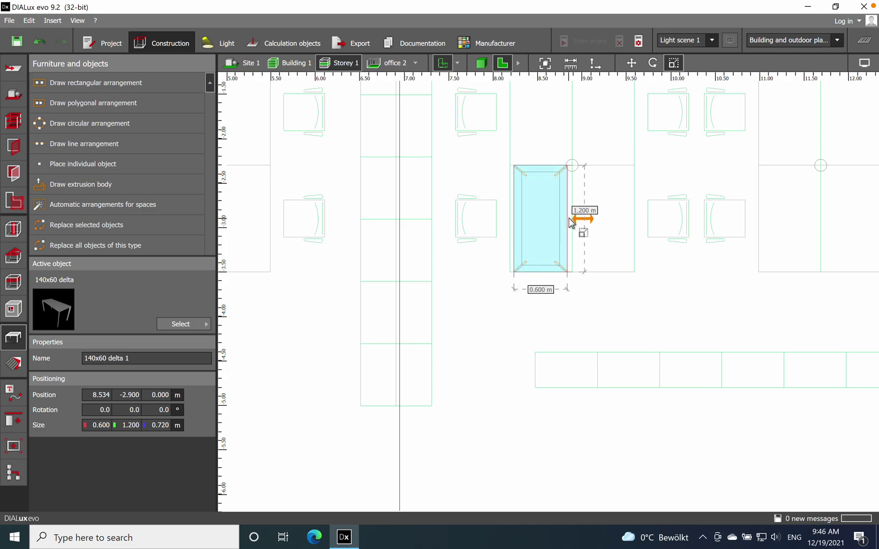
Step: Scale the table to 1.400 m wide and 2.400 m long over the whole four-desk group and check it in 3D
left_click_drag(566, 219, 634, 219)
middle_click_drag(585, 185, 530, 266)
left_click_drag(530, 267, 523, 164)
left_click_drag(469, 272, 465, 270)
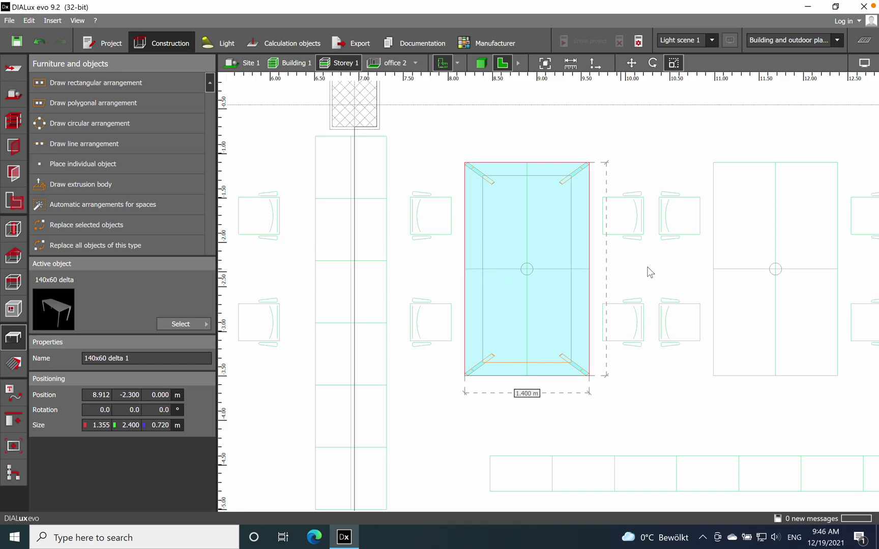
left_click(634, 255)
left_click(480, 65)
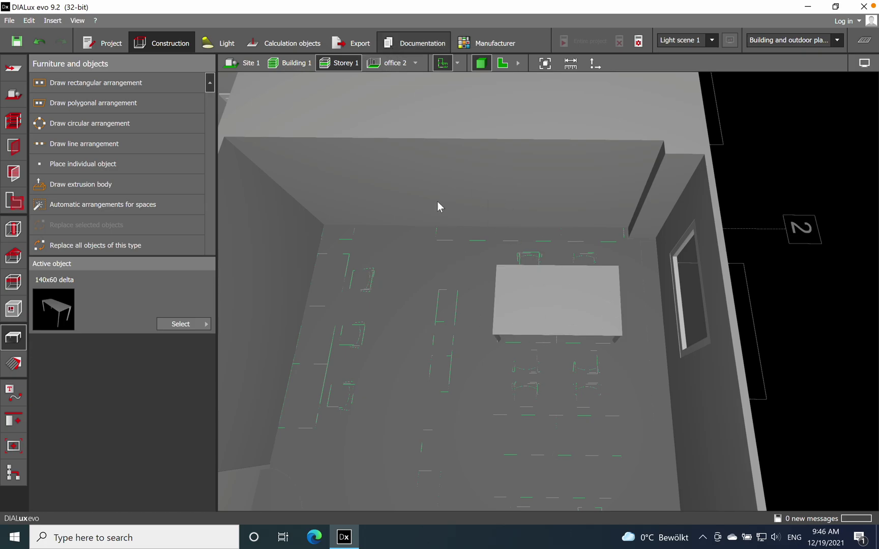
mouse_move(573, 299)
left_mouse_down()
mouse_move(530, 371)
mouse_move(558, 308)
left_mouse_up()
Step: Choose the Laptop object from the catalogue and place it within the table's outline in the floor plan
left_click(502, 63)
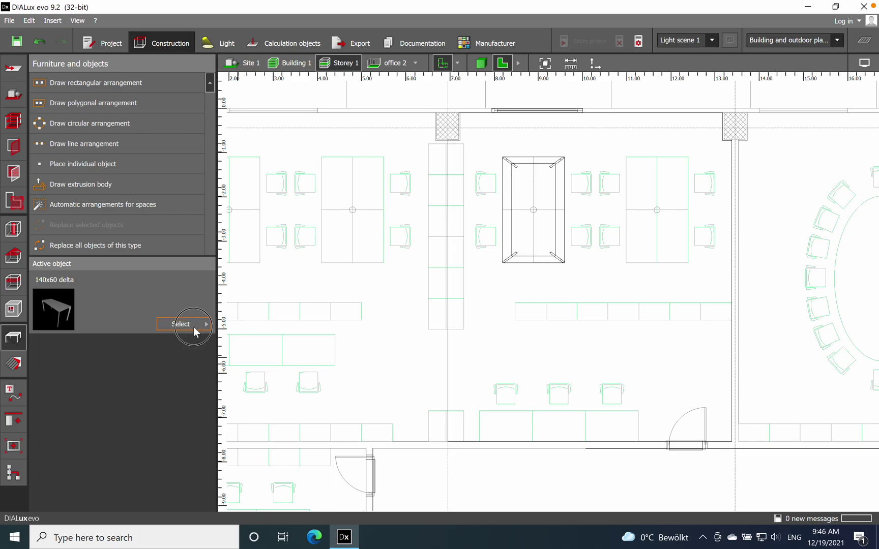
left_click(183, 324)
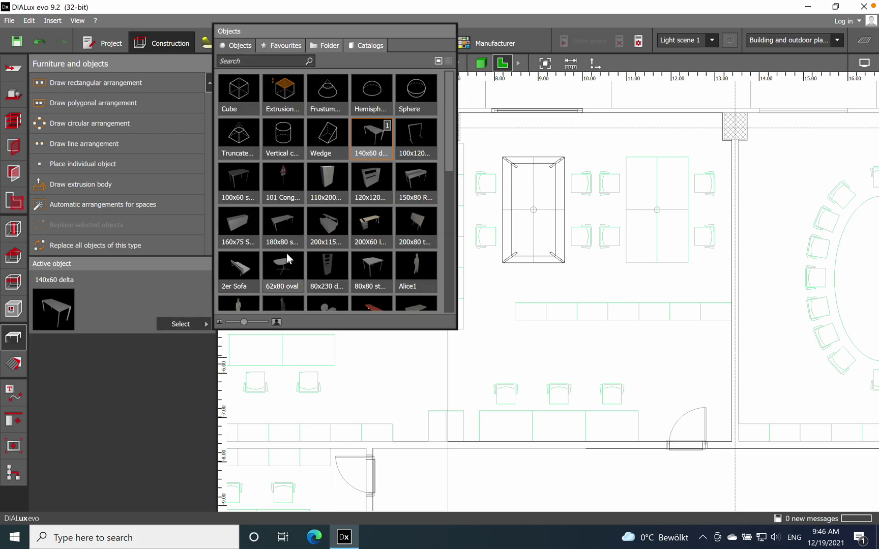
scroll(350, 212, "down", 2)
scroll(362, 222, "down", 4)
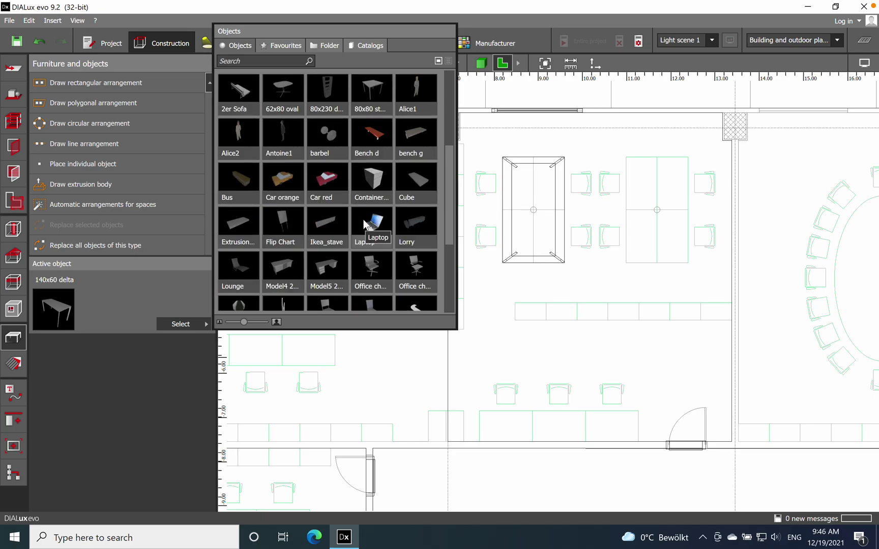
scroll(363, 221, "down", 4)
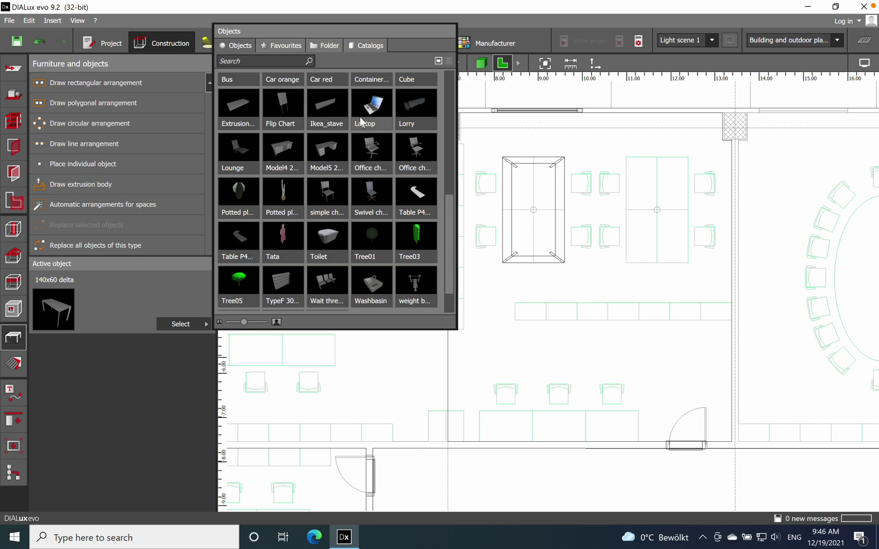
left_click(361, 120)
left_click(519, 235)
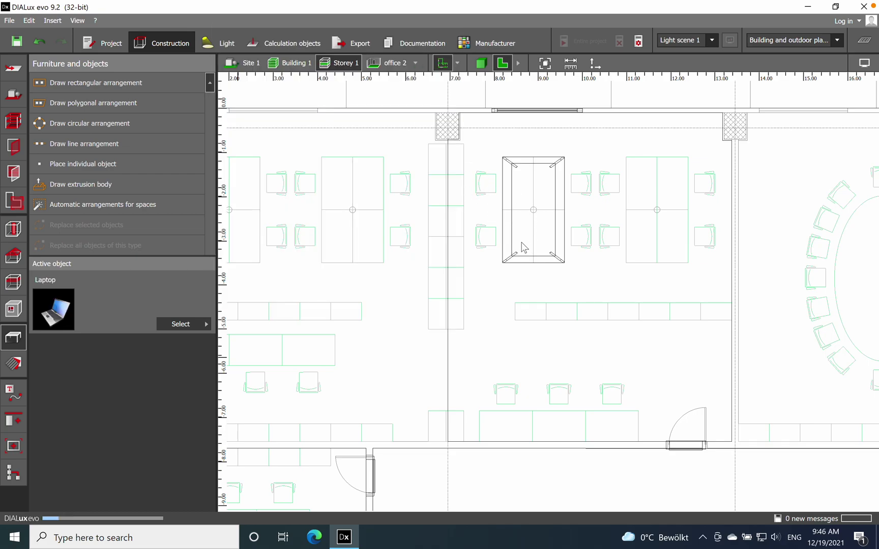
Step: In the 3D view, raise the laptop's vertical position so that it rests on the table top
left_click(481, 63)
left_click(512, 364)
left_click_drag(454, 424, 563, 304)
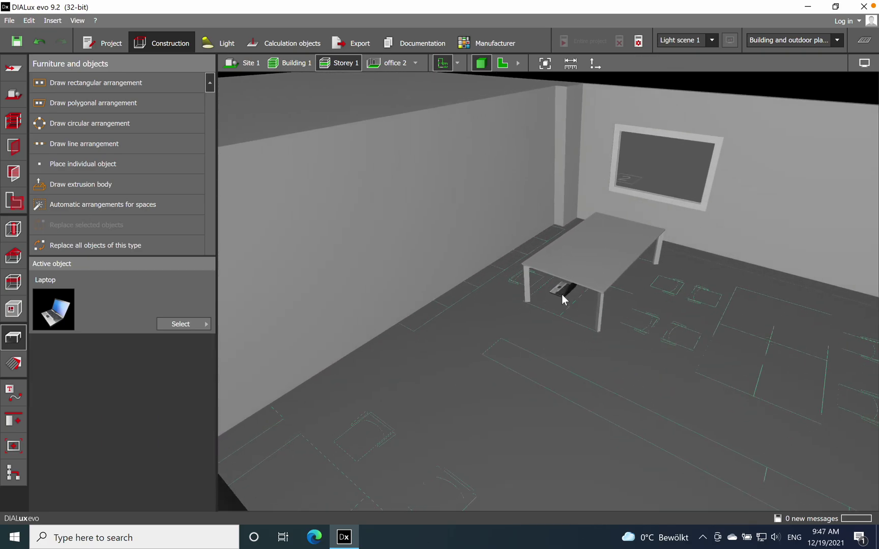
left_click(562, 294)
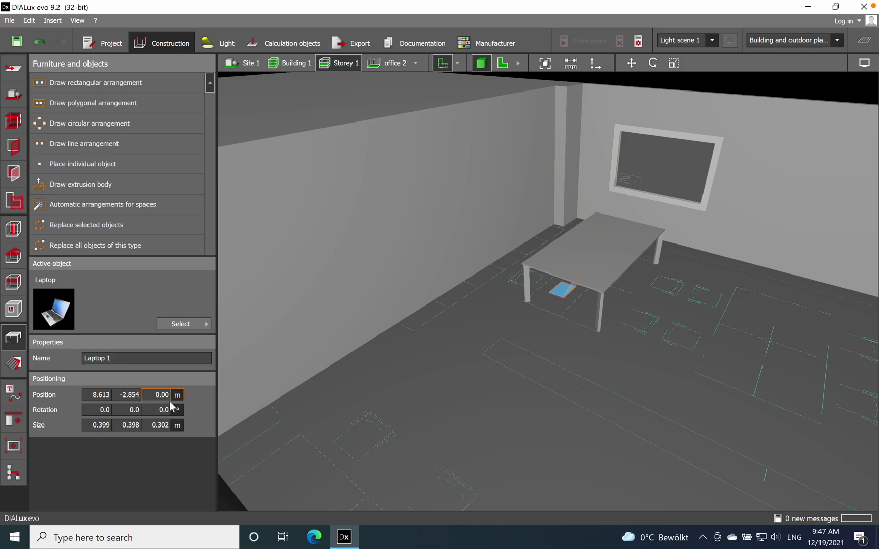
type("9")
left_click(133, 395)
left_click(410, 402)
left_click_drag(410, 403, 529, 447)
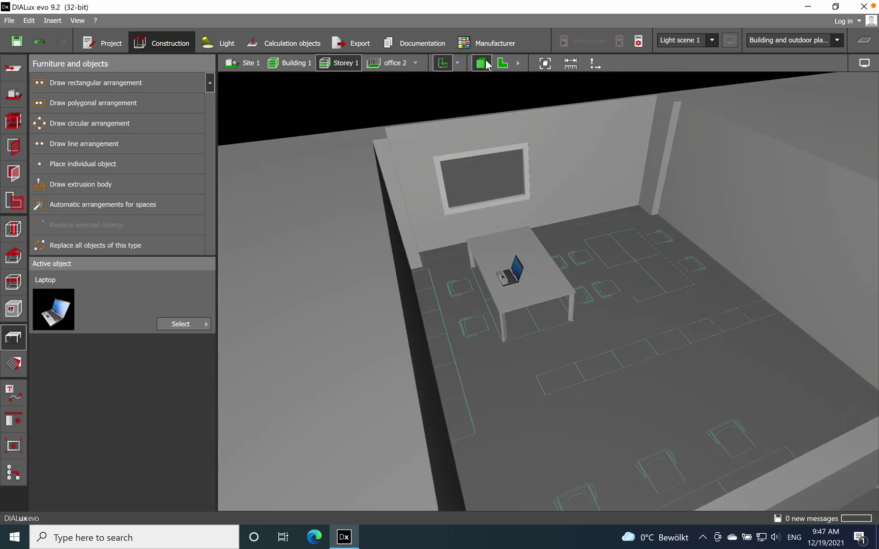
Step: Choose the Swivel chair1 object and place it on the drawn chair beside the table, next to the laptop
left_click(168, 324)
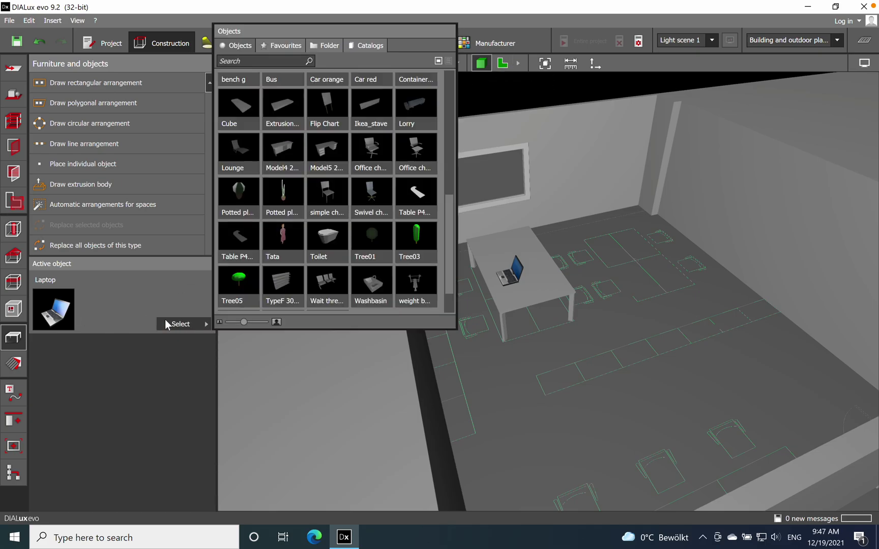
left_click(372, 194)
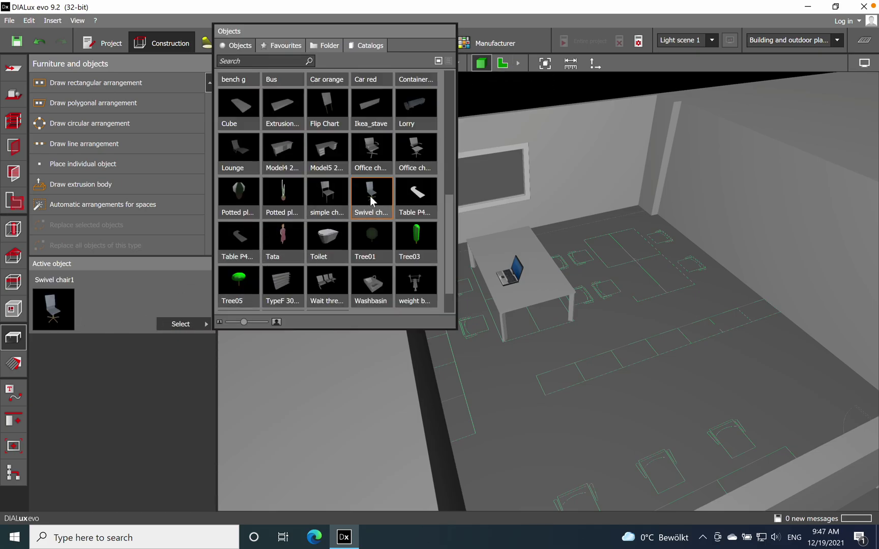
left_click(474, 323)
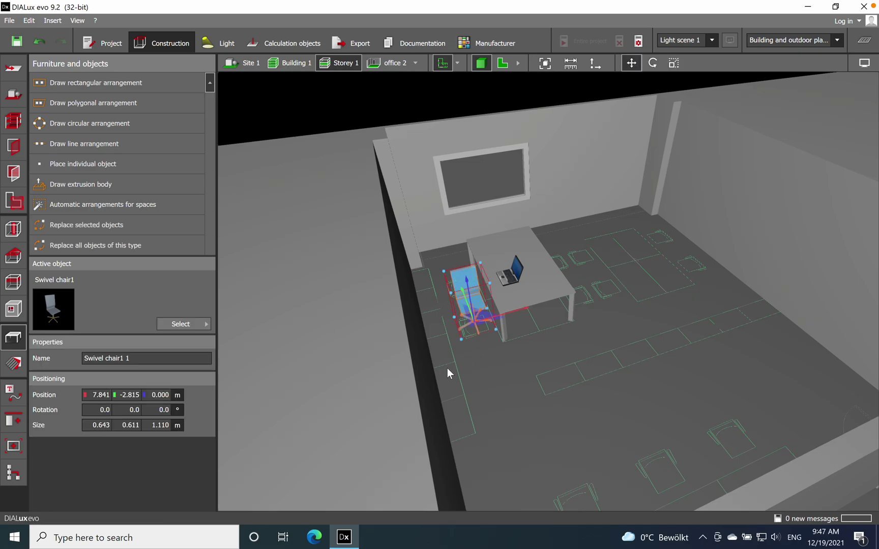
Step: Rotate the swivel chair about a quarter turn clockwise in the floor plan
left_click(503, 63)
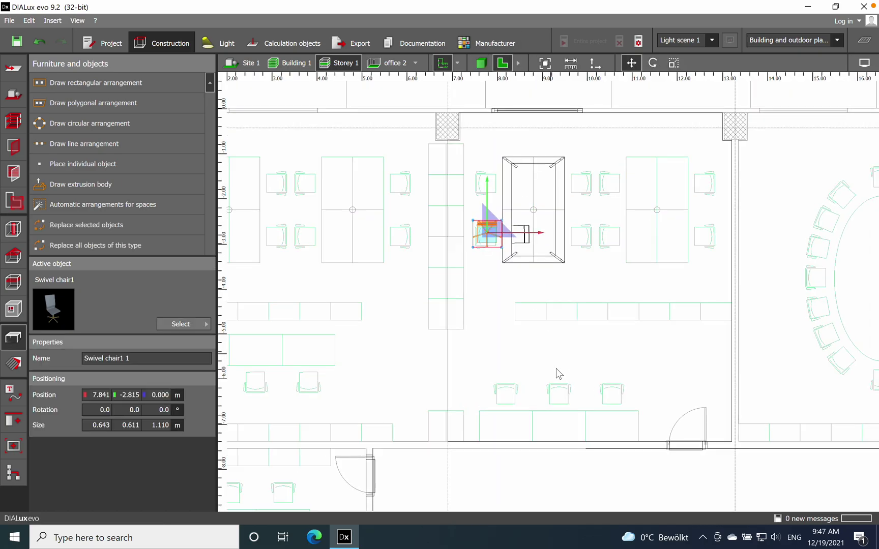
right_click(493, 243)
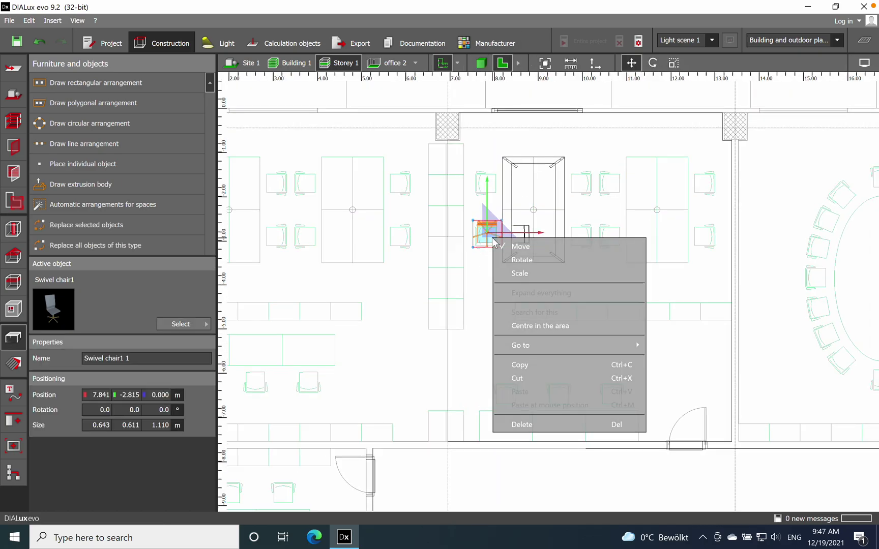
left_click(522, 259)
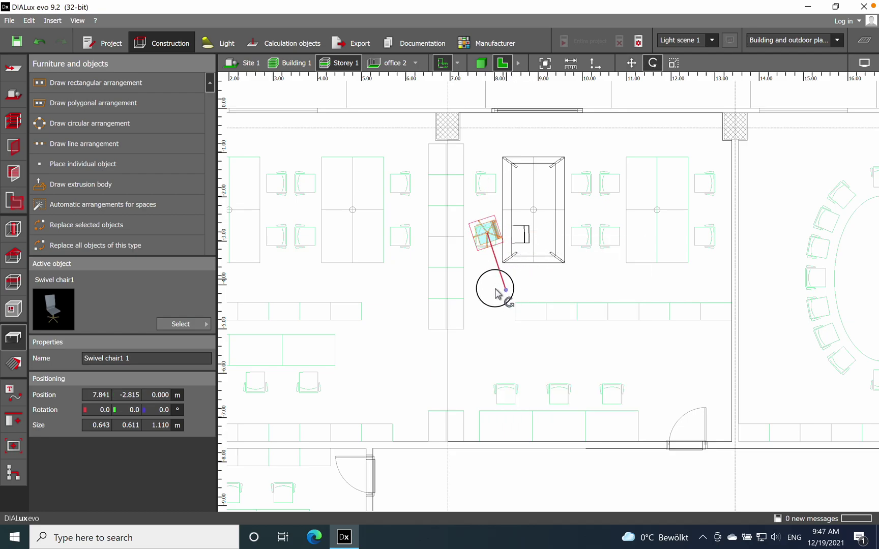
left_click(496, 347)
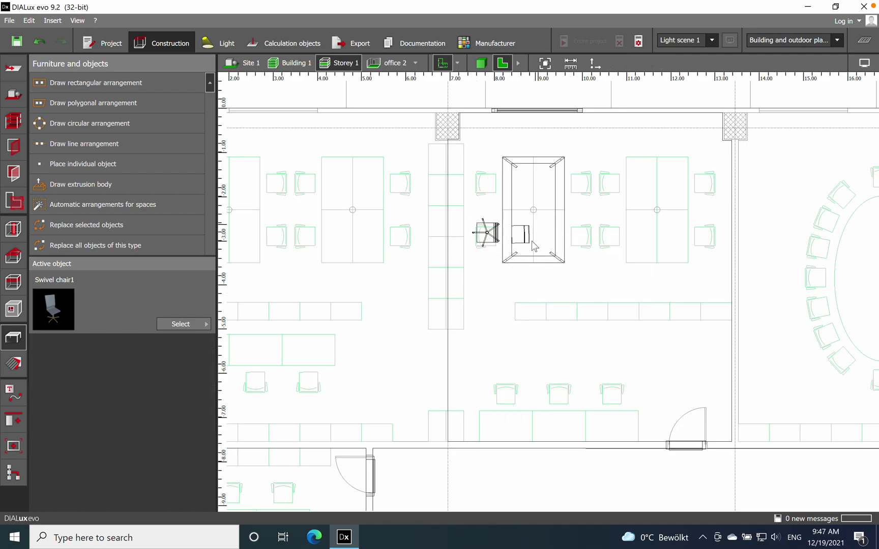
Step: Inspect the swivel chair's orientation beside the table and laptop in the 3D view, and return to the floor plan
left_click(481, 62)
middle_click_drag(472, 128, 365, 331)
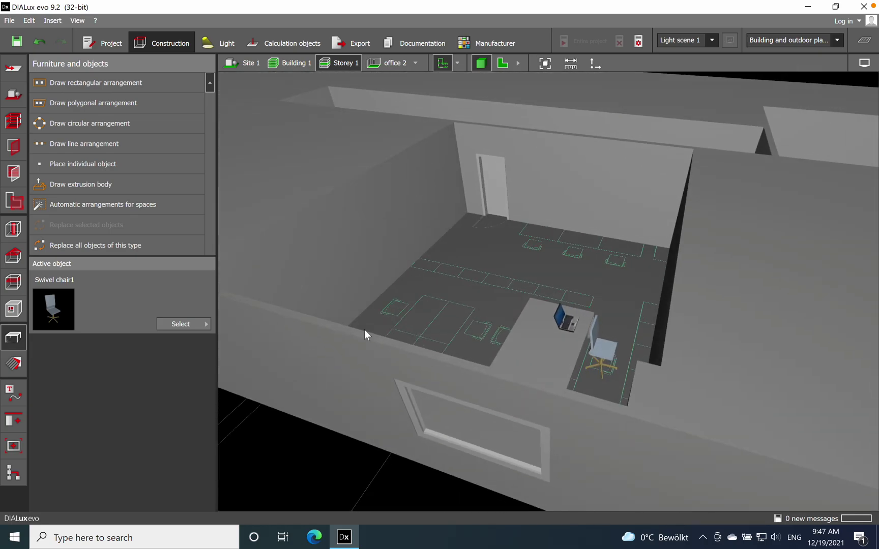
left_click(502, 63)
Step: Choose the 120x120 double-sided shelf from the object catalogue and place it near the room's wall, beside the drawn cabinet row
scroll(478, 306, "down", 2)
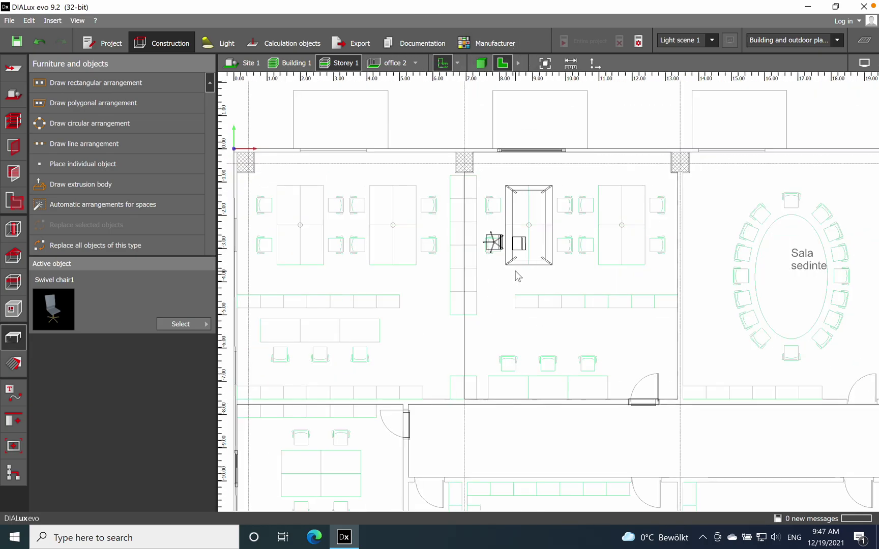
left_click(199, 324)
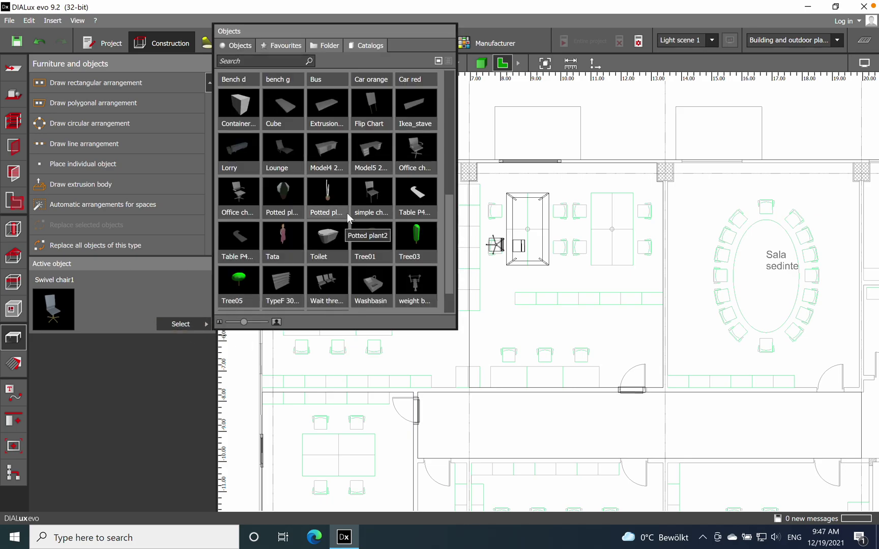
scroll(346, 212, "down", 1)
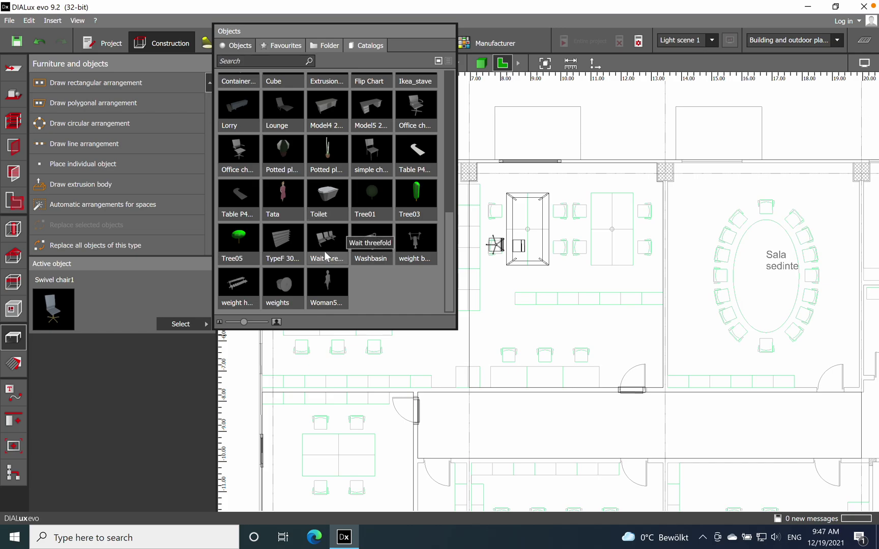
scroll(361, 244, "up", 2)
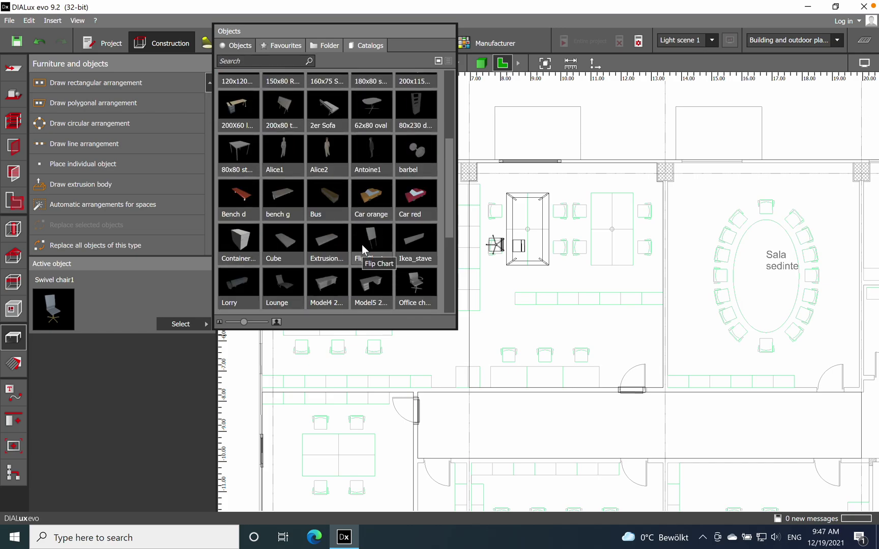
scroll(362, 244, "up", 5)
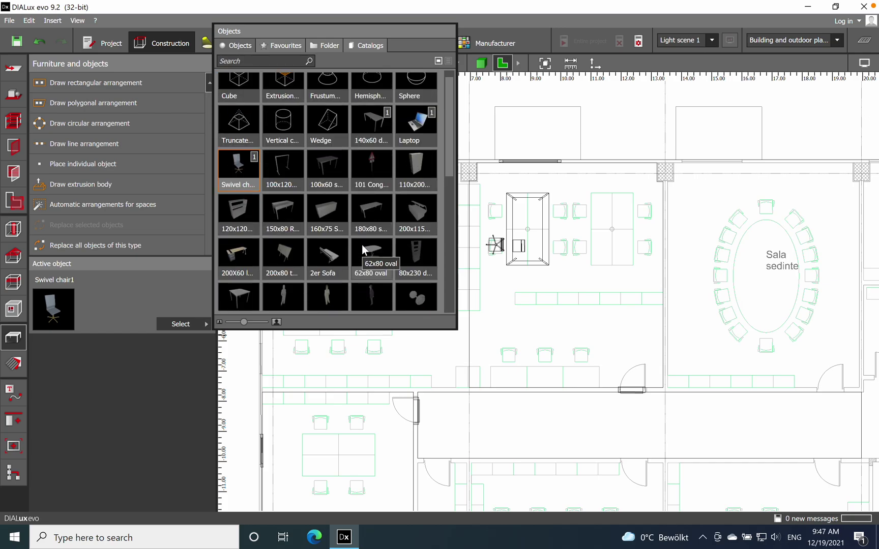
left_click_drag(238, 211, 475, 201)
left_click(470, 204)
scroll(489, 216, "up", 3)
Step: Rotate the shelf to 90° and move it against the wall at the lower end of the drawn cabinet row
right_click(476, 184)
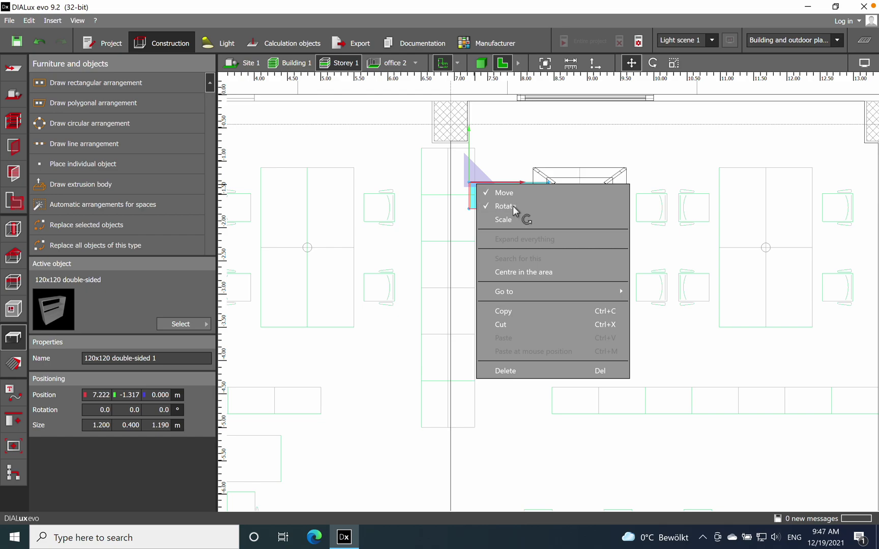
left_click(506, 206)
left_click_drag(525, 190, 470, 142)
right_click(475, 155)
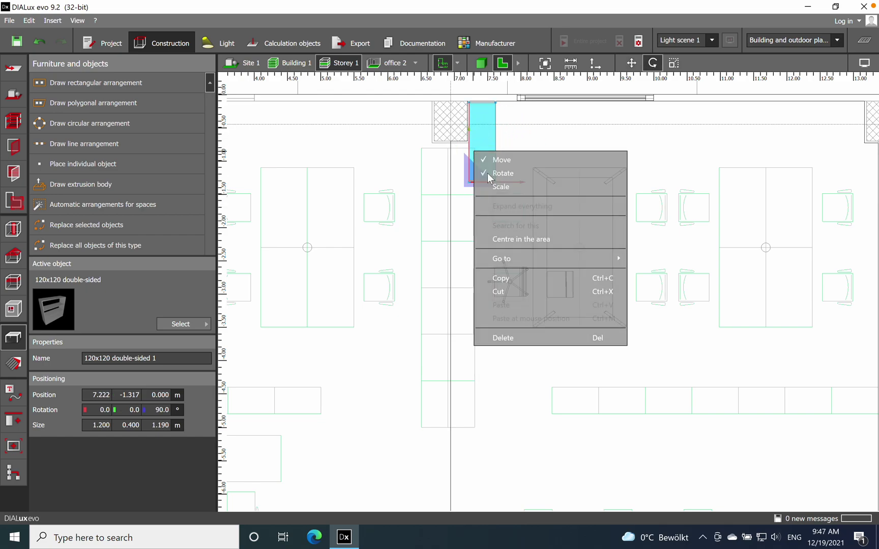
left_click(496, 160)
left_click_drag(477, 190, 452, 429)
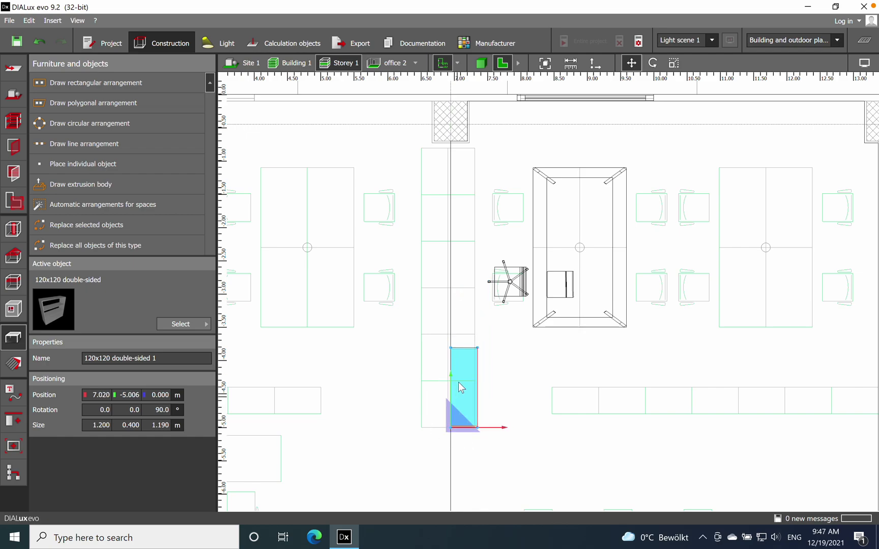
Step: Scale the shelf lengthwise so that it spans the full drawn cabinet row up to the column
right_click(465, 357)
left_click(497, 191)
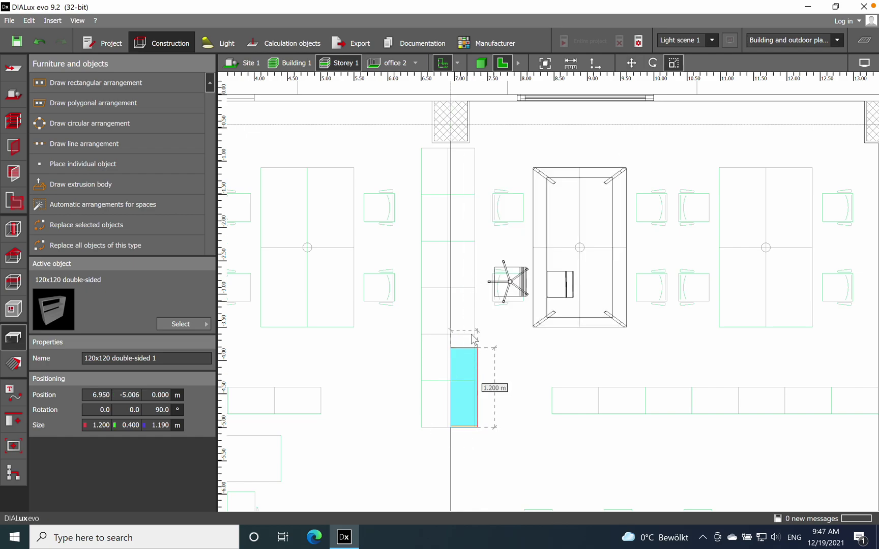
left_click_drag(465, 348, 467, 145)
left_click(534, 142)
Step: Inspect the stretched shelf and the room's furniture in the 3D view, and return to the floor plan
left_click(480, 63)
left_click_drag(520, 401, 615, 379)
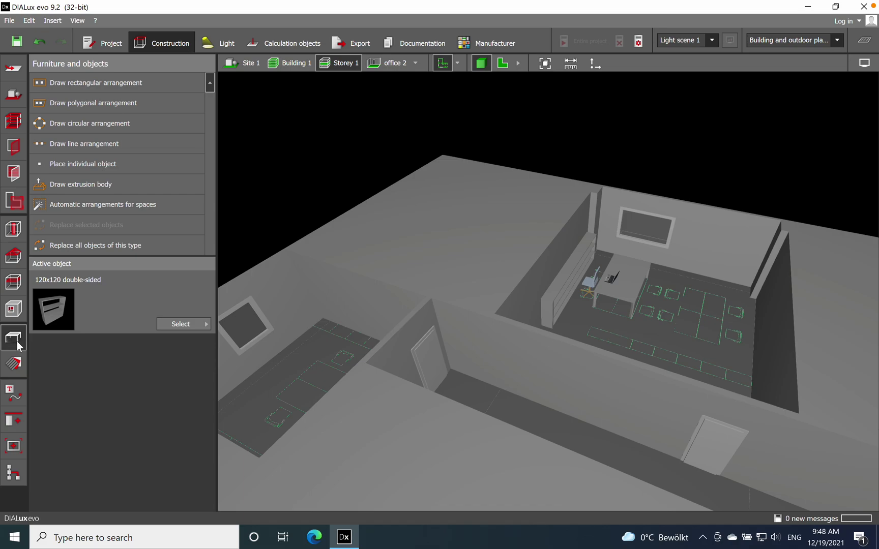
left_click(503, 64)
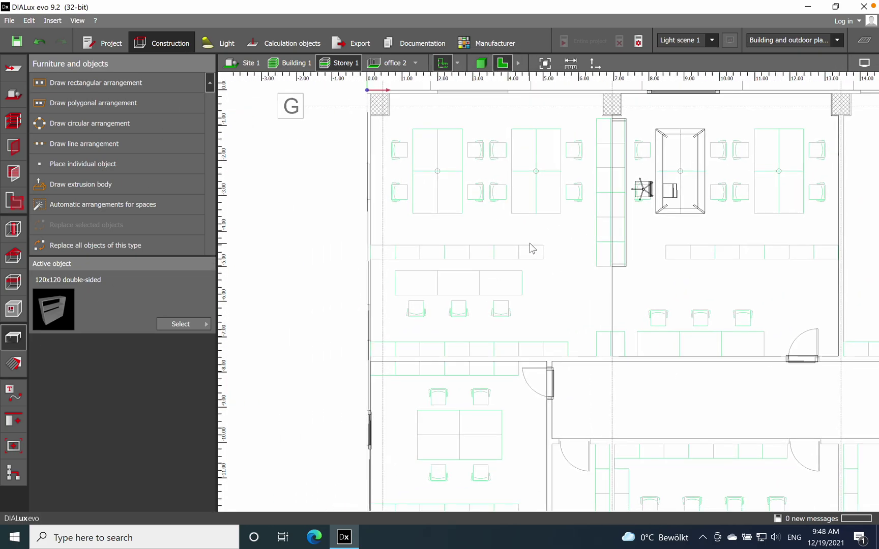
Step: Select the office 1 space and examine its utilisation profile's template list, illuminance values, glare limitation and use times
scroll(529, 247, "up", 1)
middle_click_drag(529, 247, 451, 227)
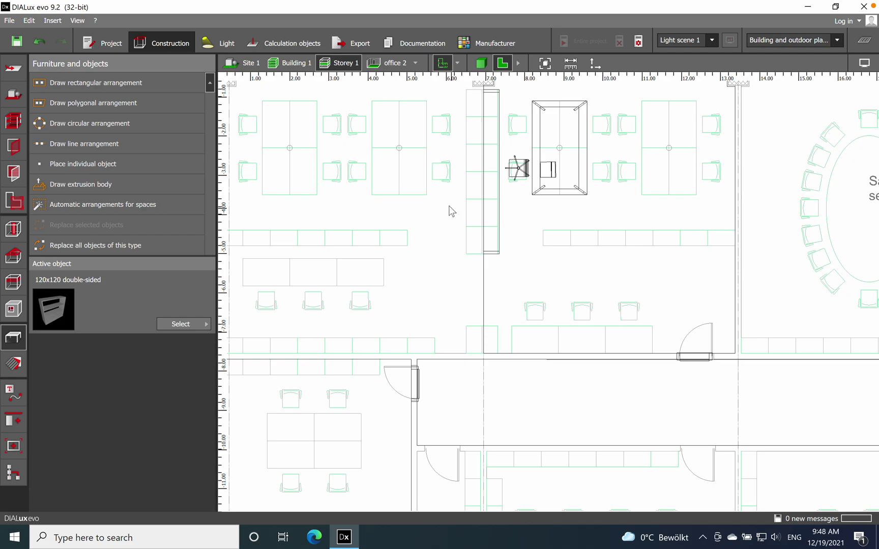
left_click(13, 200)
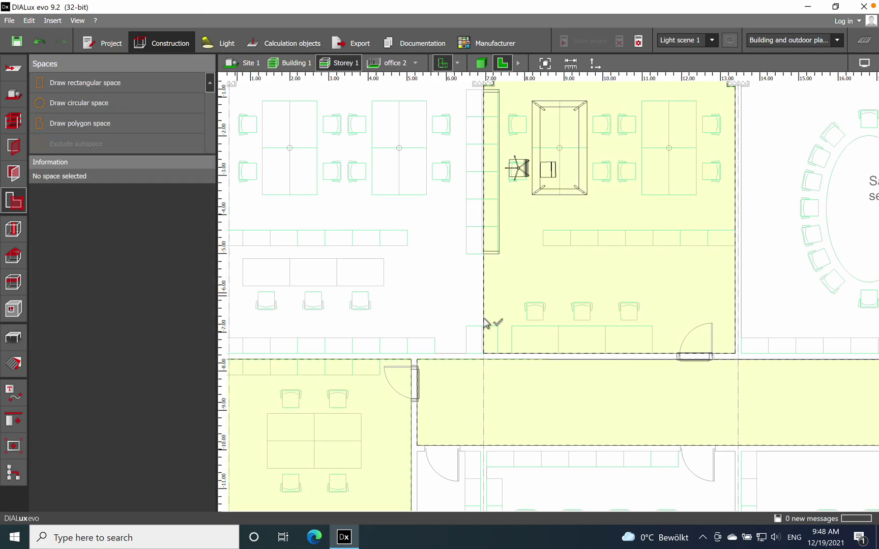
left_click(611, 224)
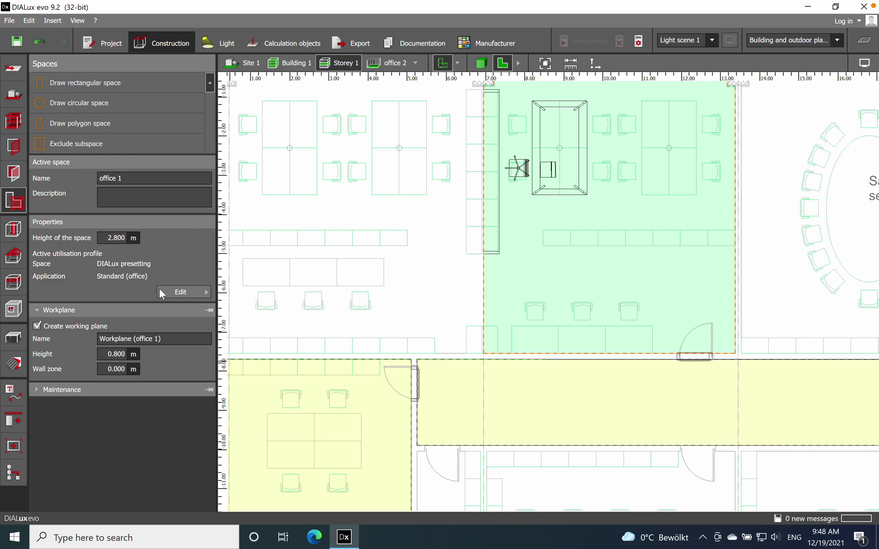
left_click(175, 293)
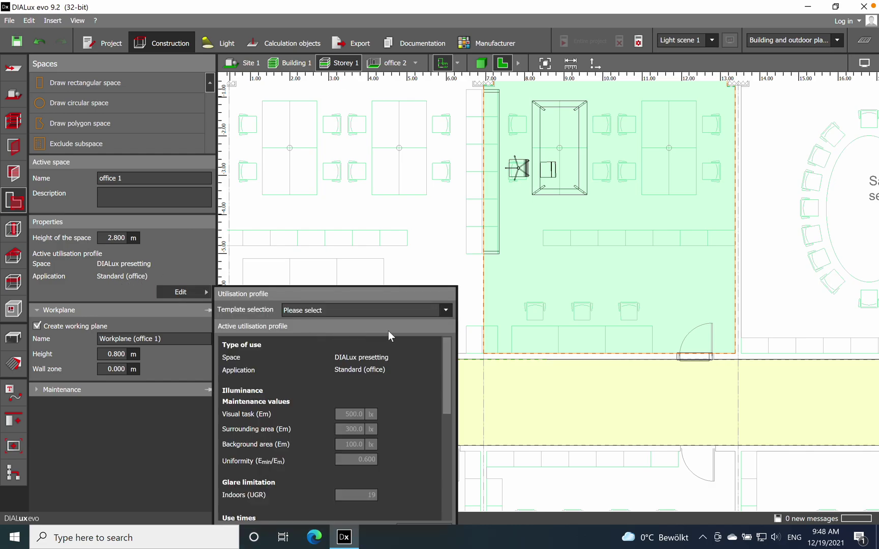
left_click(450, 310)
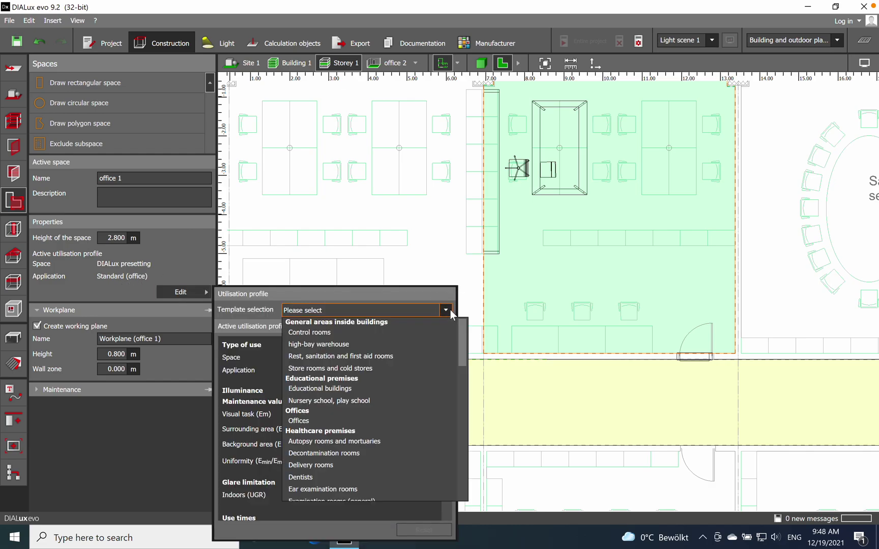
left_click(314, 415)
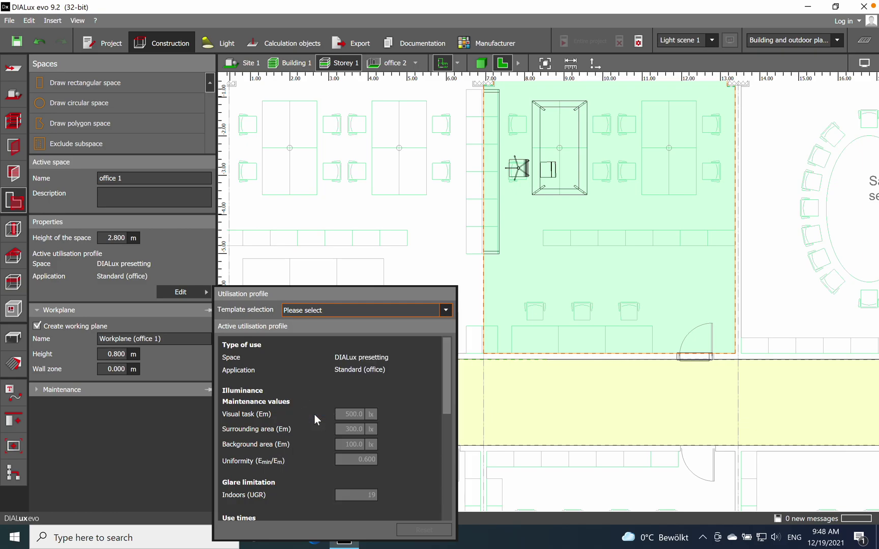
left_click(445, 312)
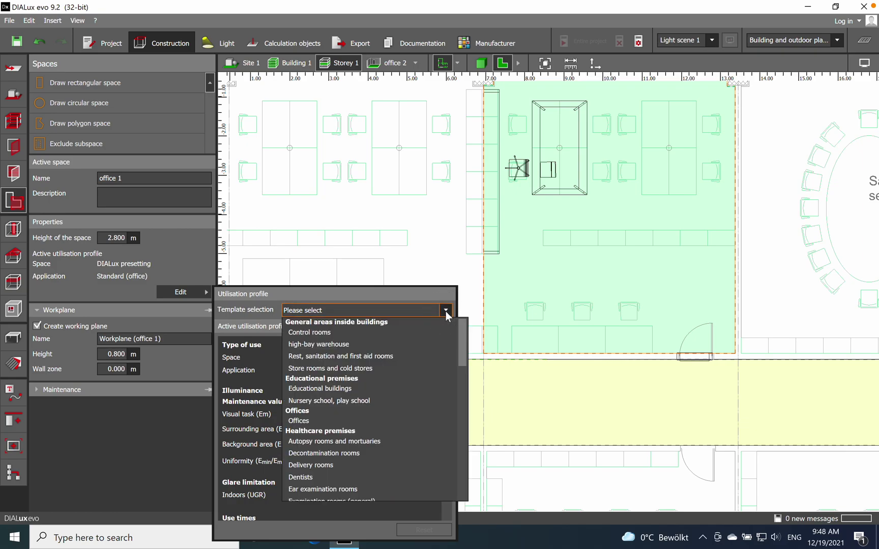
left_click(353, 430)
left_click_drag(441, 385, 435, 403)
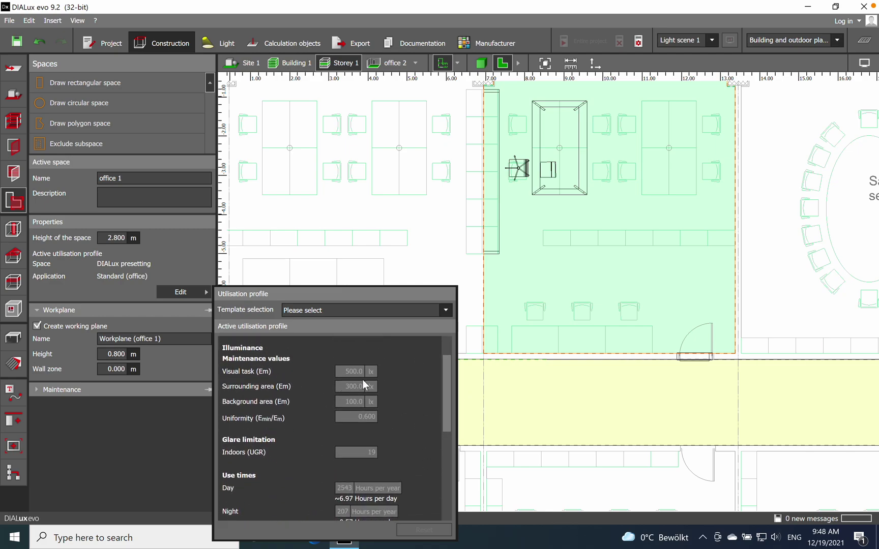
left_click_drag(450, 389, 449, 416)
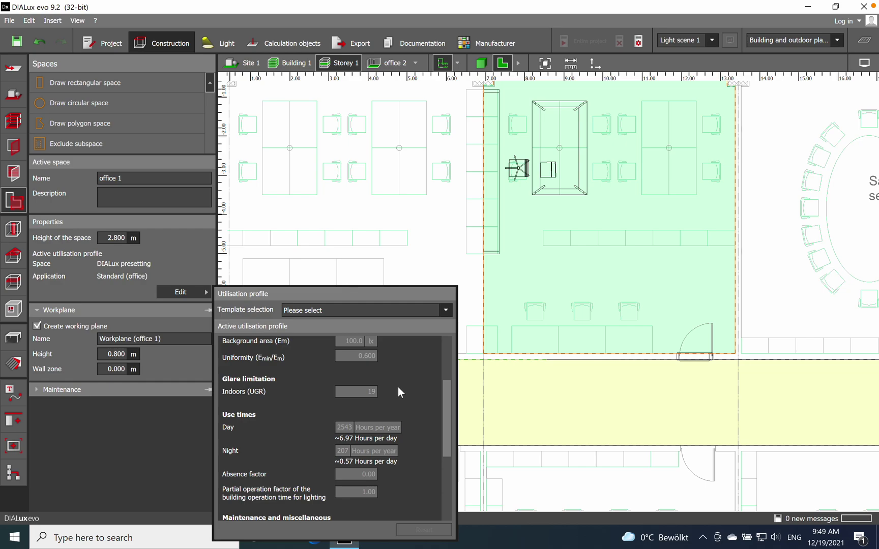
left_click(432, 229)
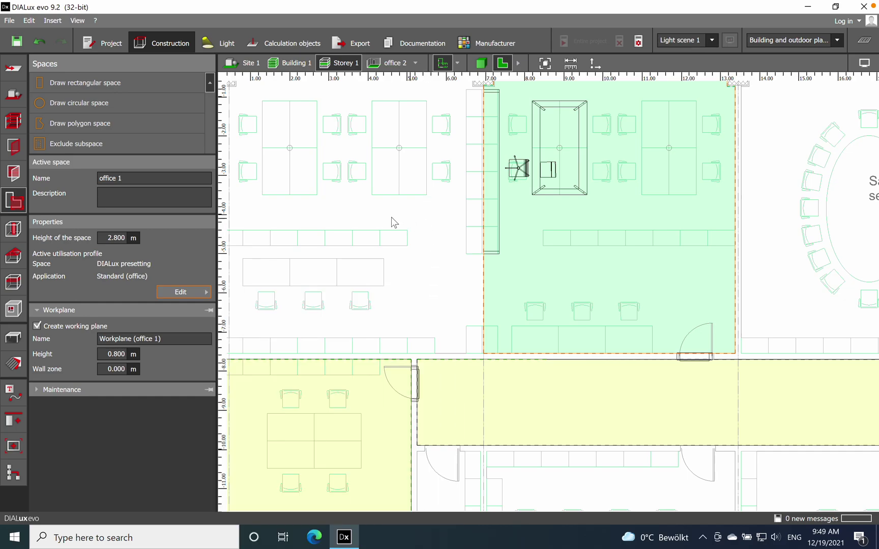
Step: Set office 1's utilisation profile to the Control rooms template with the Plant rooms, switchgear rooms application
left_click(200, 292)
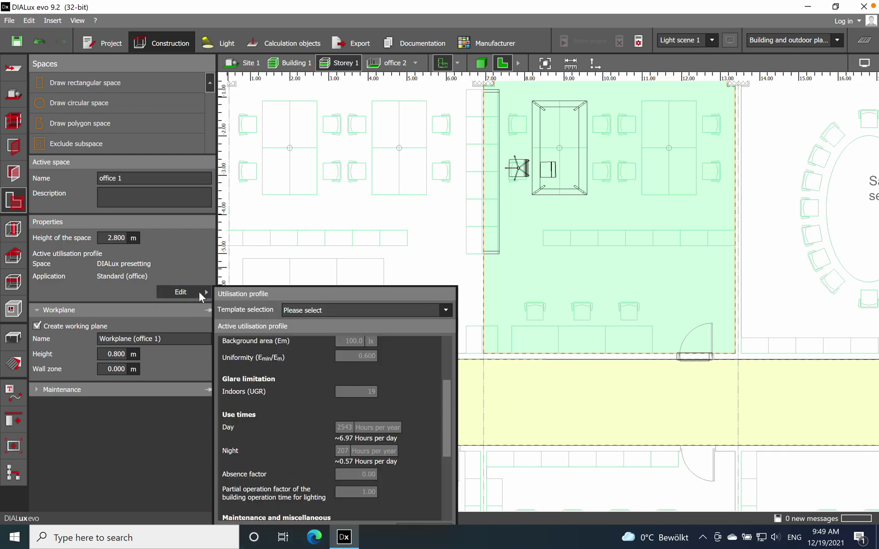
left_click(445, 311)
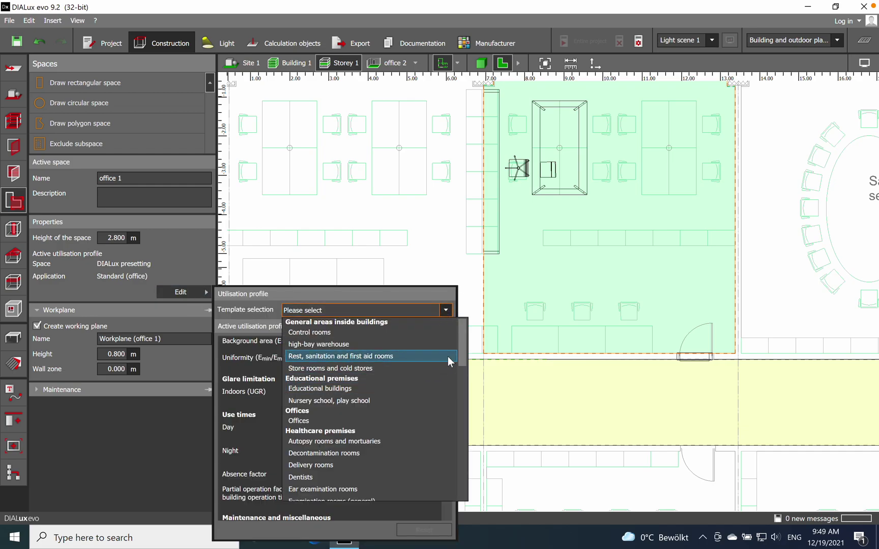
left_click(373, 332)
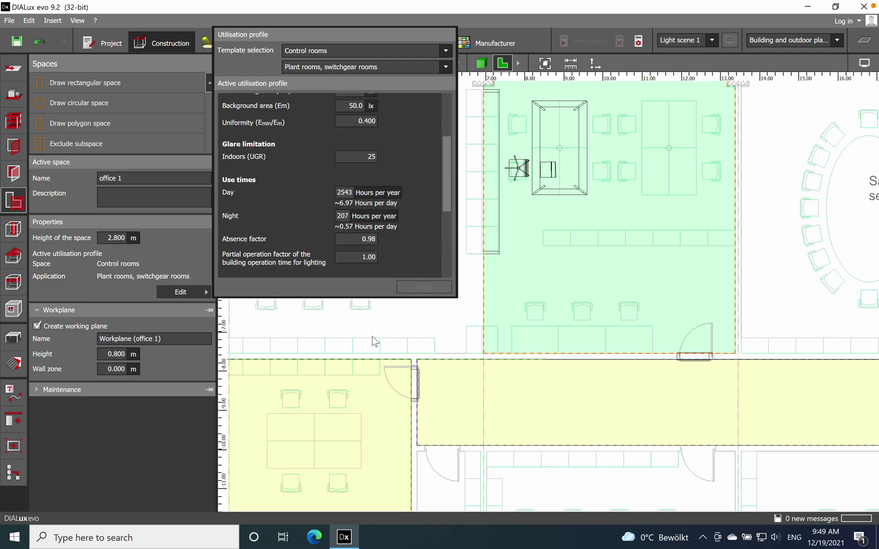
left_click_drag(447, 184, 441, 127)
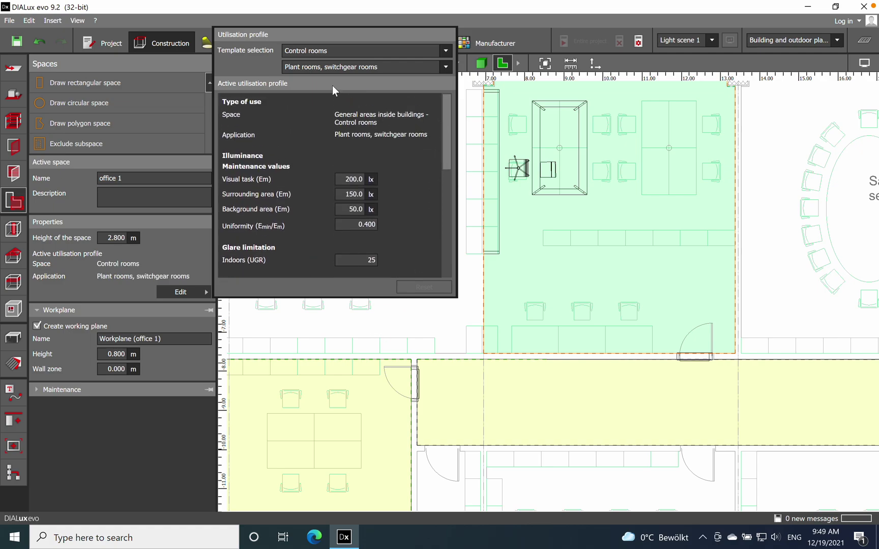
left_click(446, 67)
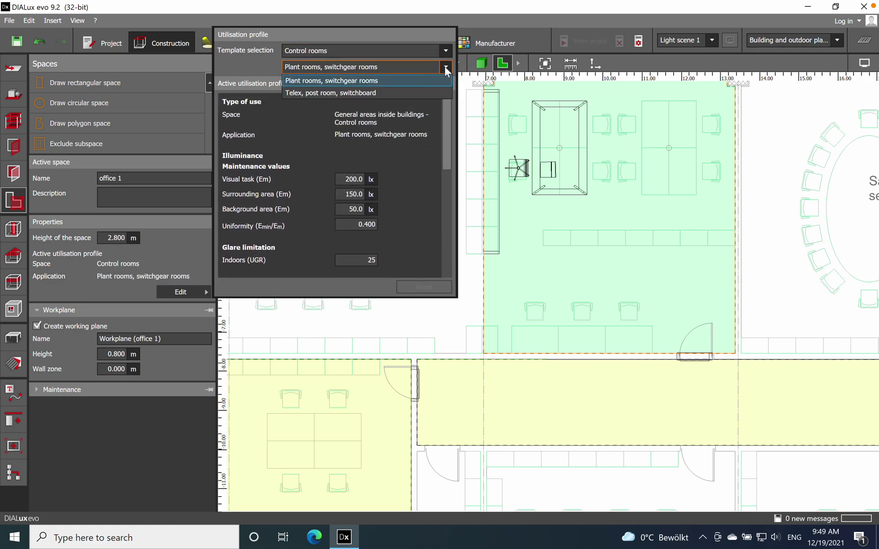
left_click(392, 79)
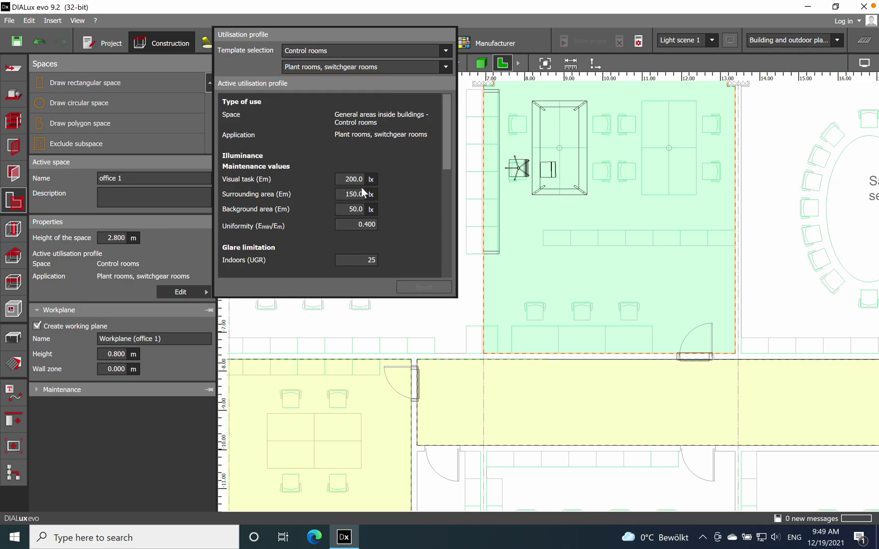
left_click(398, 324)
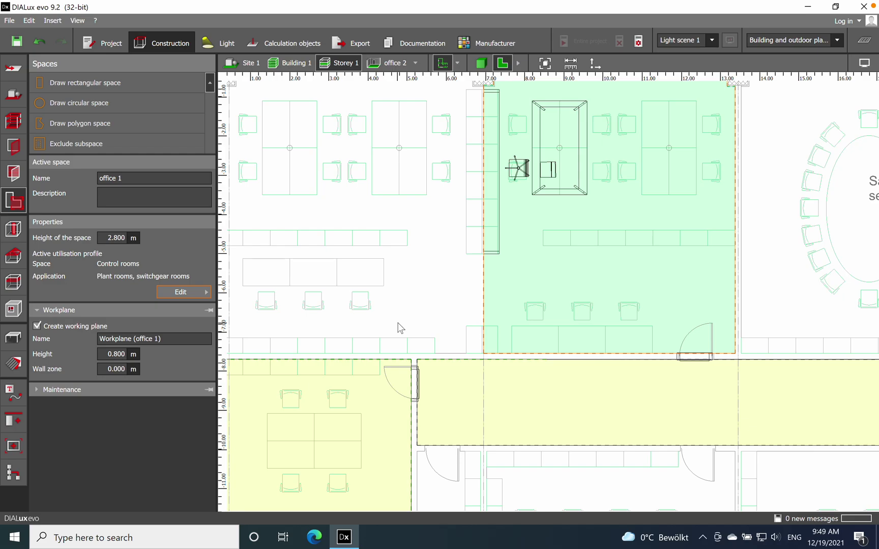
left_click(416, 310)
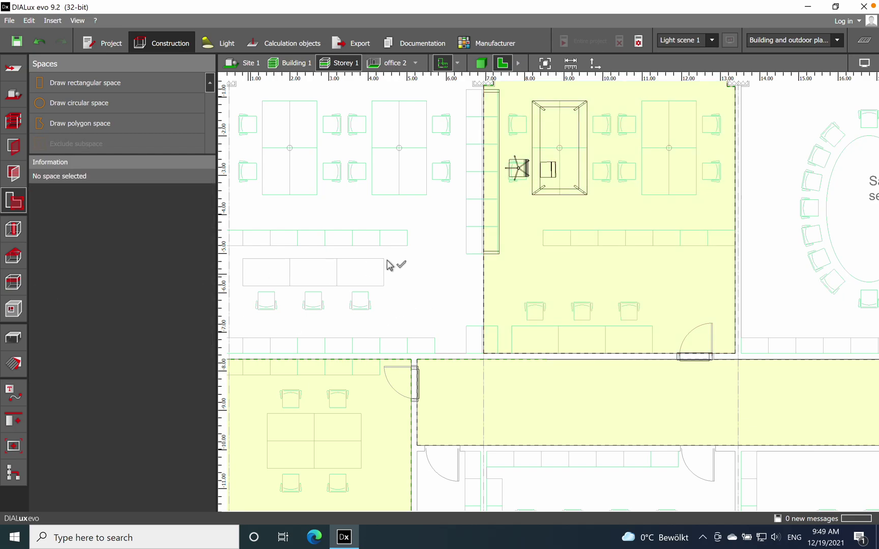
Step: Select office 1 again to check its space properties, and clear the selection
left_click(529, 247)
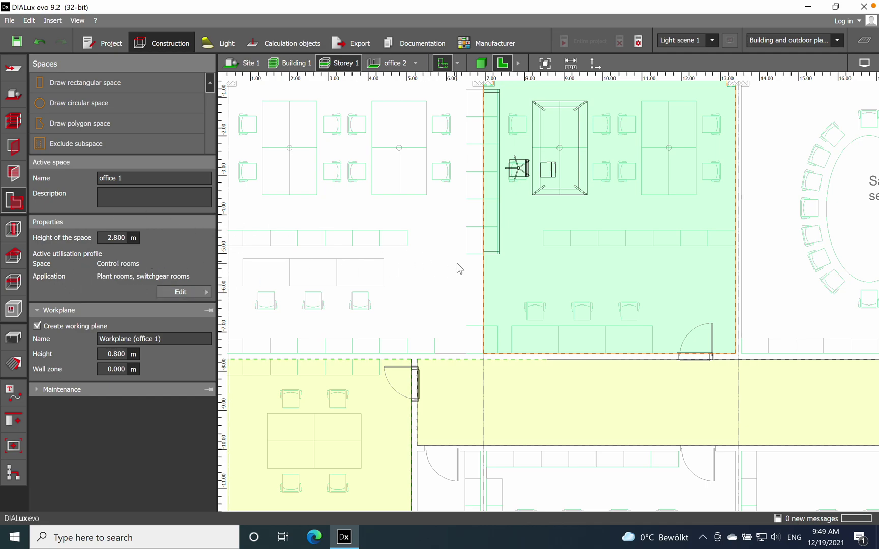
left_click(432, 275)
scroll(630, 228, "down", 3)
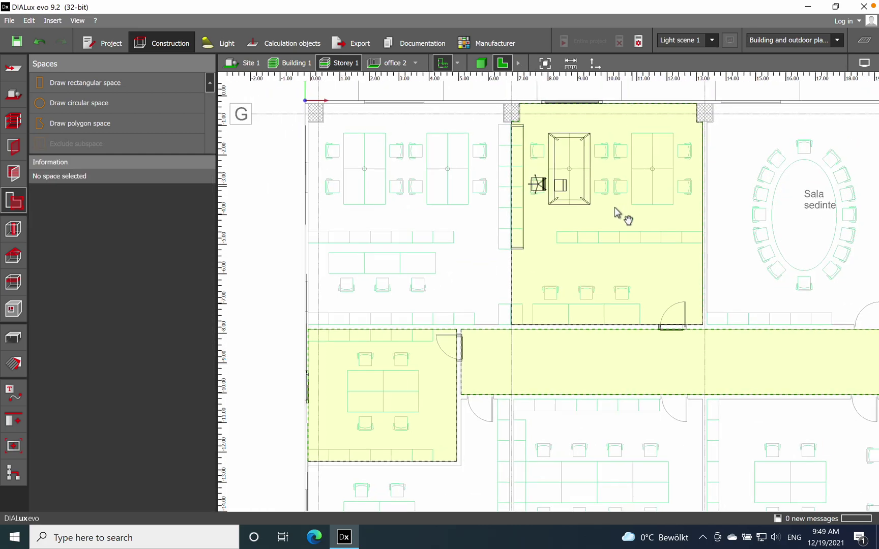
Step: Switch from construction to light planning to show the luminaire tools for the storey
left_click(218, 40)
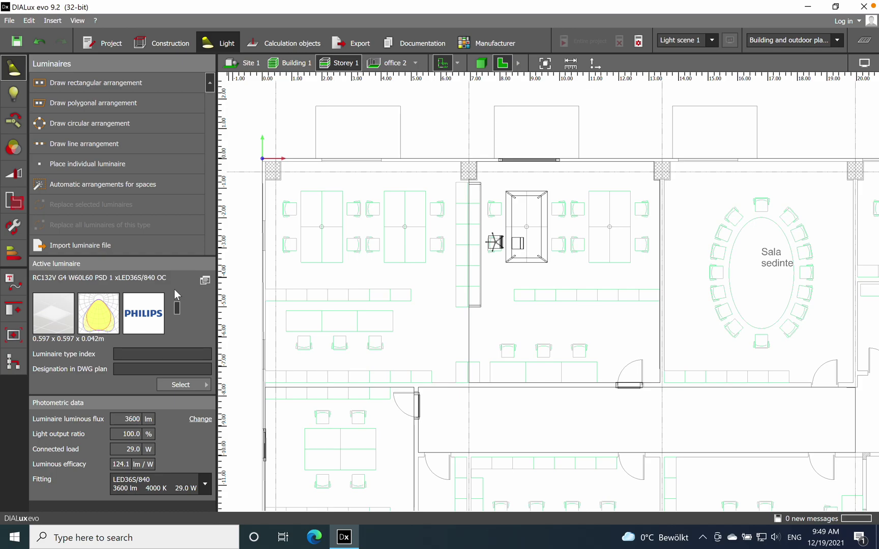
middle_click_drag(376, 272, 349, 188)
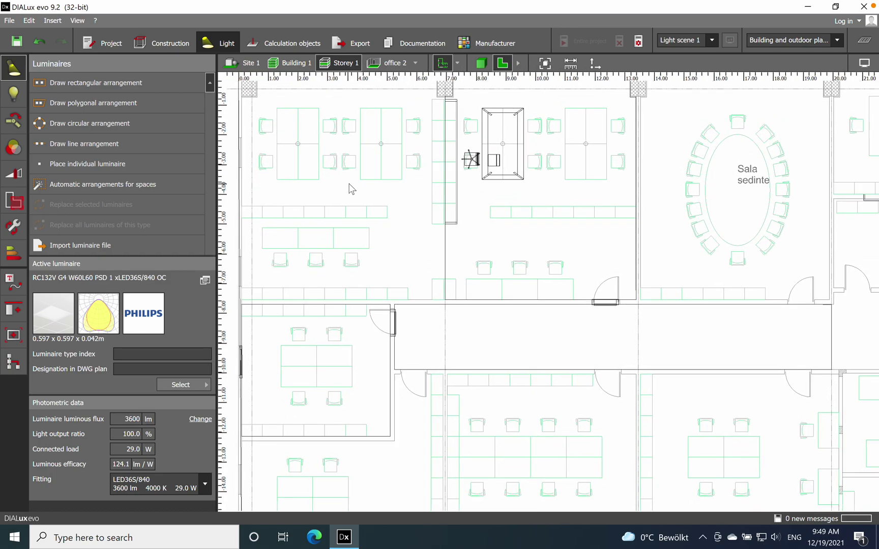
scroll(349, 184, "down", 2)
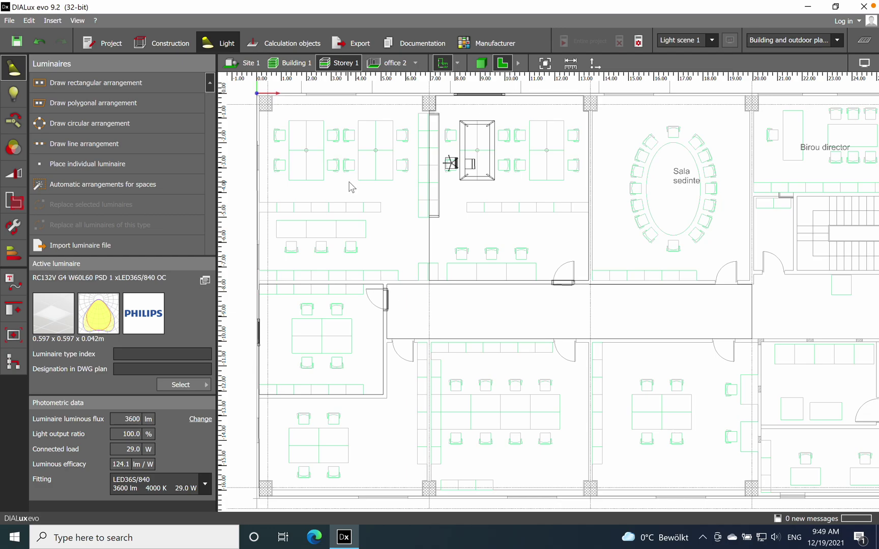
Step: Rotate the swivel chair in office 2 to about 90.5° so that it faces the desk
scroll(449, 167, "up", 10)
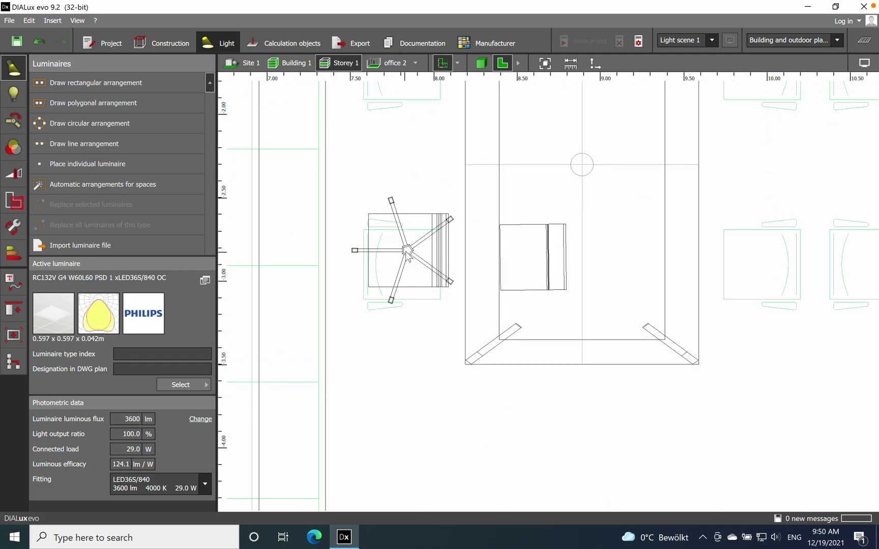
right_click(405, 253)
left_click(442, 278)
left_click_drag(398, 321, 408, 173)
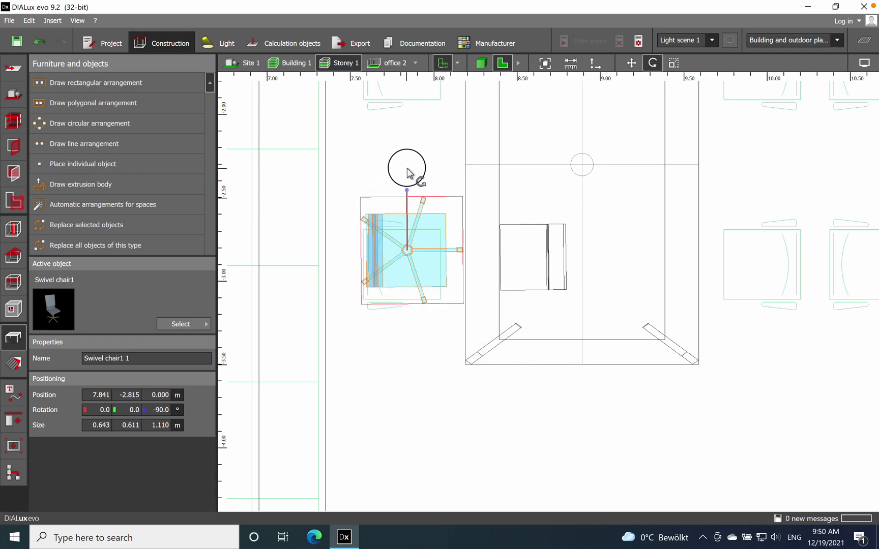
Step: Move the swivel chair onto its floor plan outline at about X 7.811, Y -2.899 m, and clear the selection
right_click(402, 250)
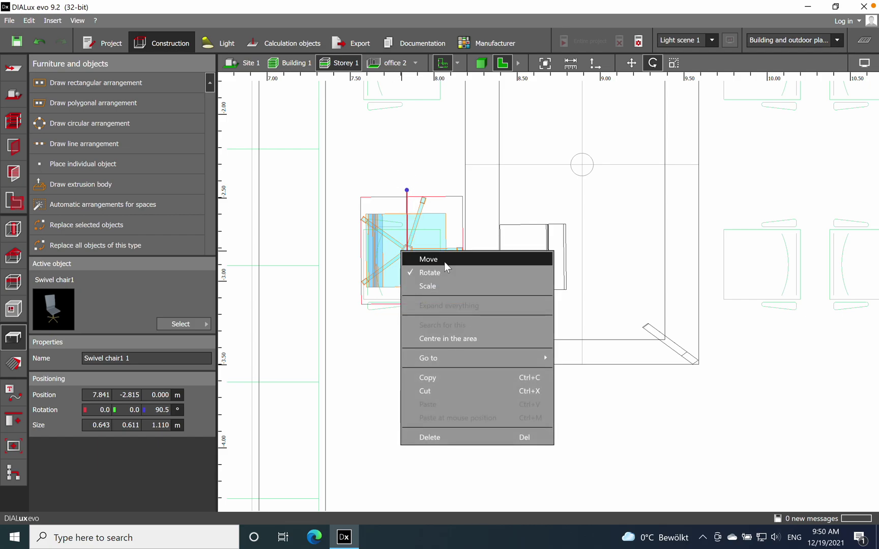
left_click(428, 259)
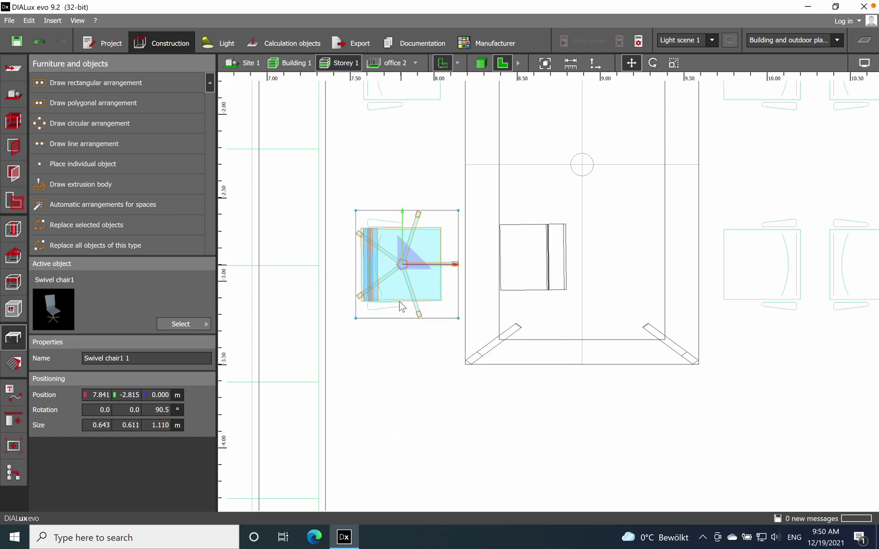
left_click(396, 381)
Step: Copy the swivel chair onto the other chair outline on the same side of the desk, and show the furnished room in 3D
scroll(413, 239, "down", 4)
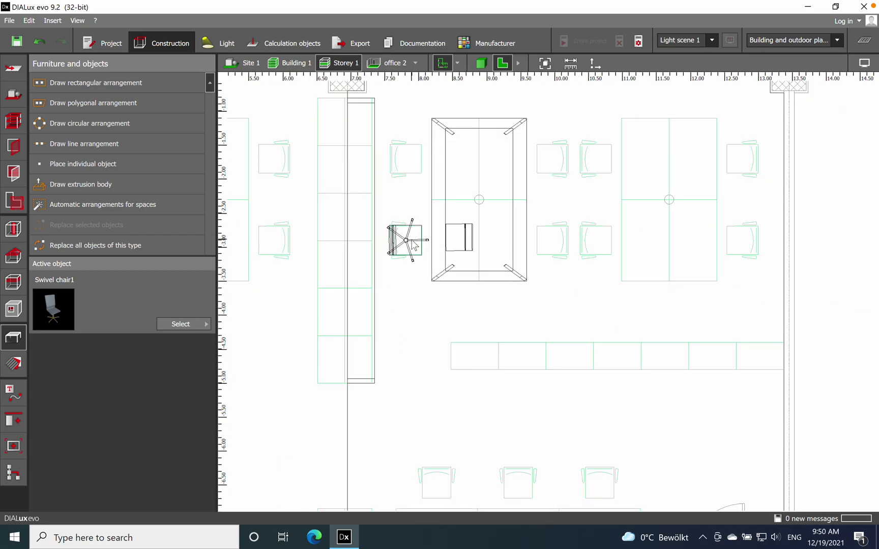
left_click(414, 245)
right_click(411, 240)
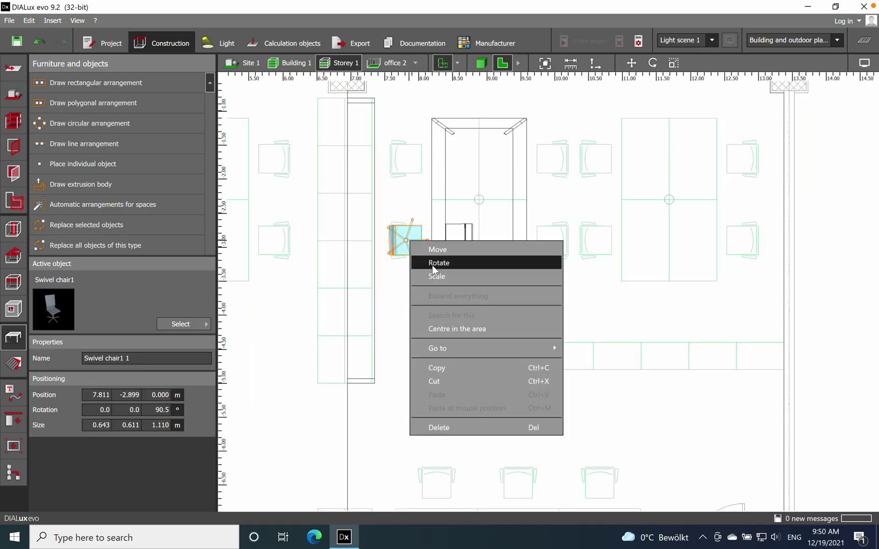
left_click(433, 376)
right_click(405, 160)
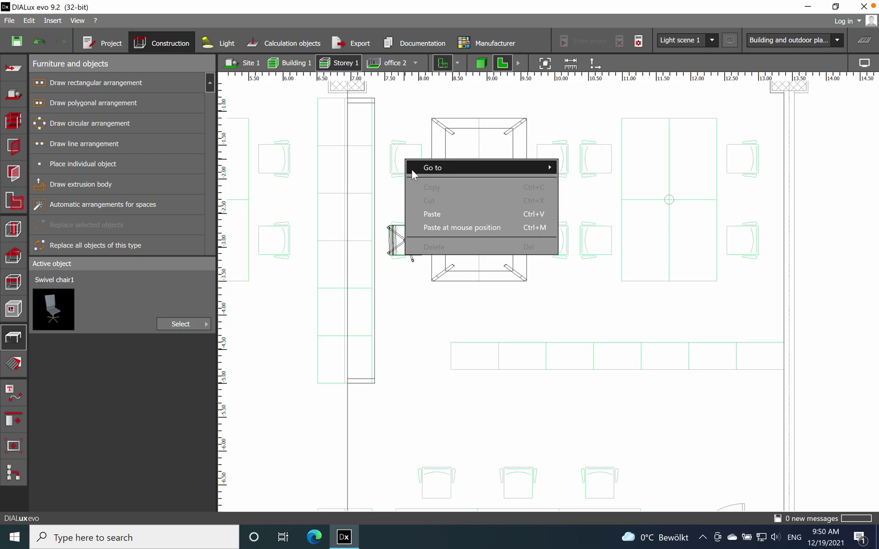
left_click(440, 232)
left_click(440, 320)
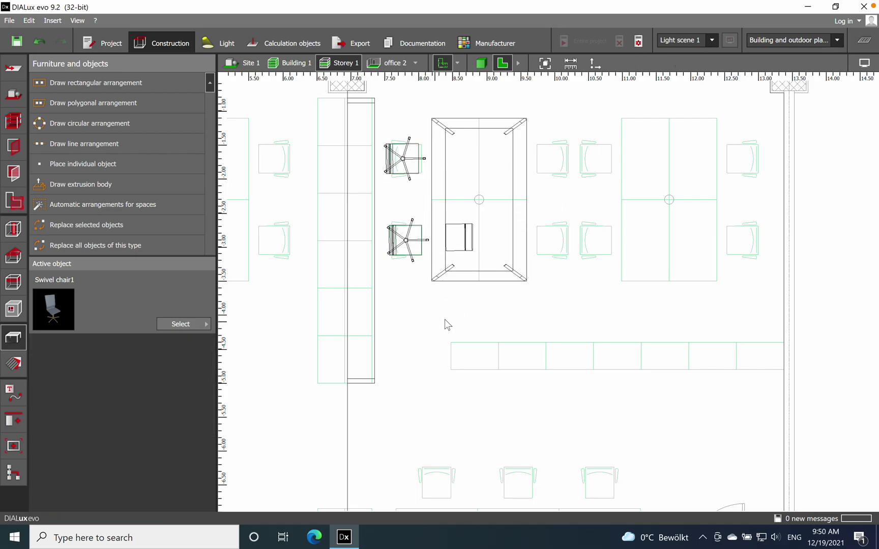
left_click(481, 62)
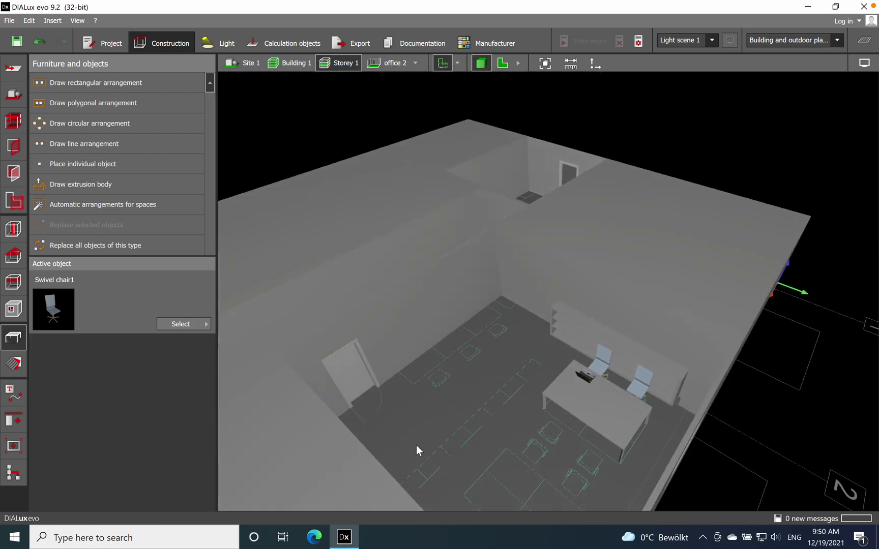